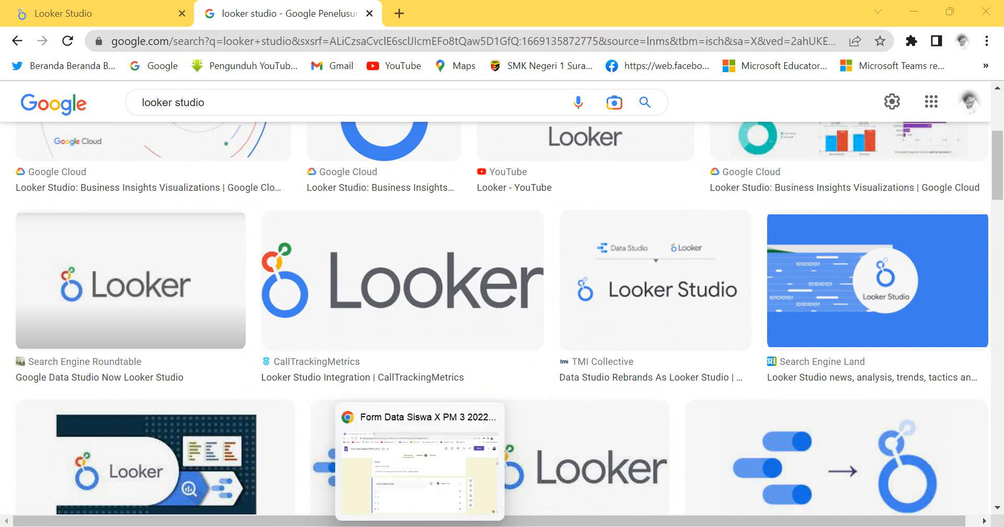
# Switch to the Form Data Siswa X PM 3 2022 form and review the opening section's questions, from Nomor Absen Kelas through Nama Lengkap.
pyautogui.click(419, 526)
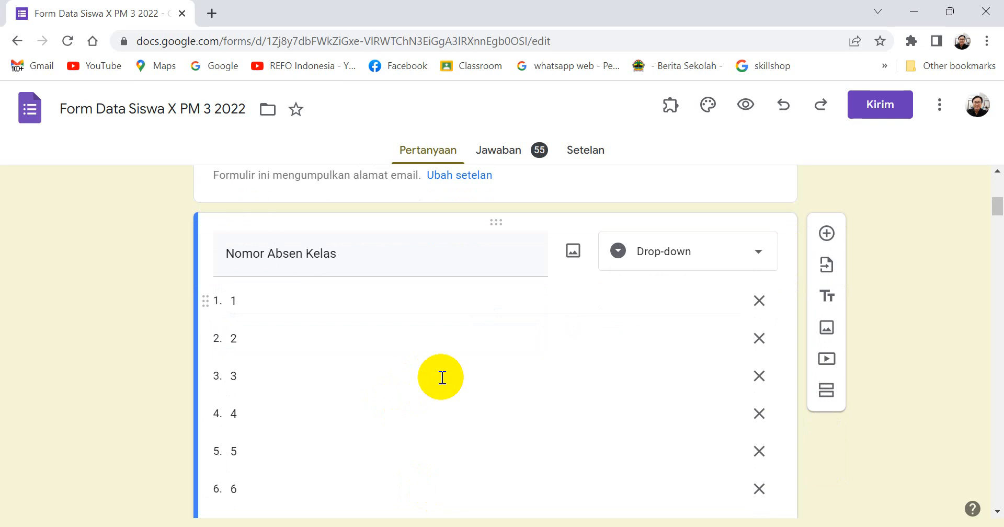
pyautogui.scroll(-2, 381, 324)
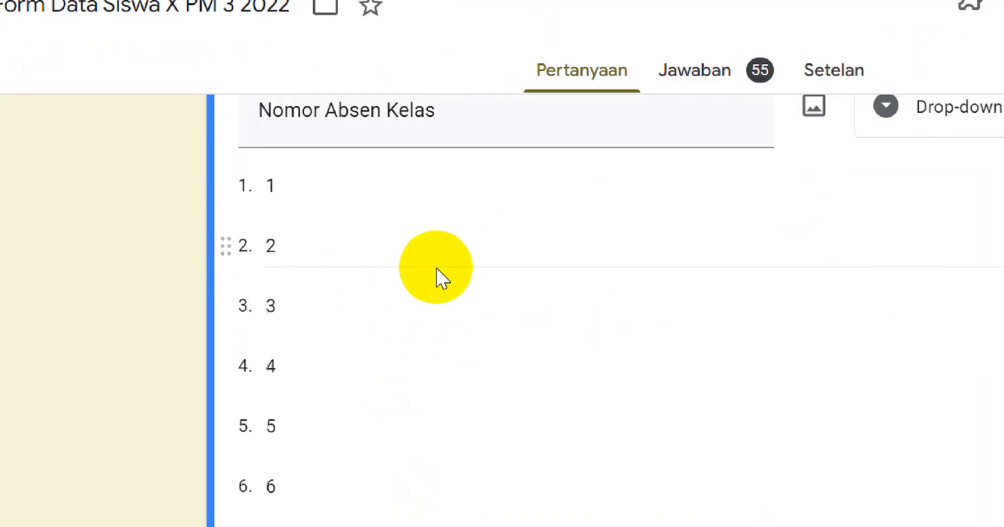
pyautogui.scroll(2, 332, 262)
pyautogui.scroll(-5, 328, 263)
pyautogui.scroll(-20, 496, 265)
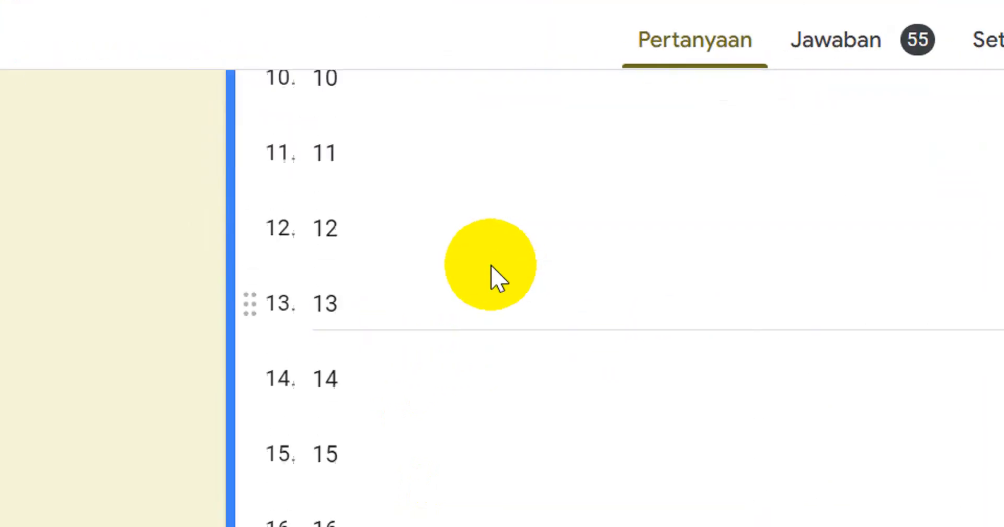
pyautogui.scroll(-5, 486, 271)
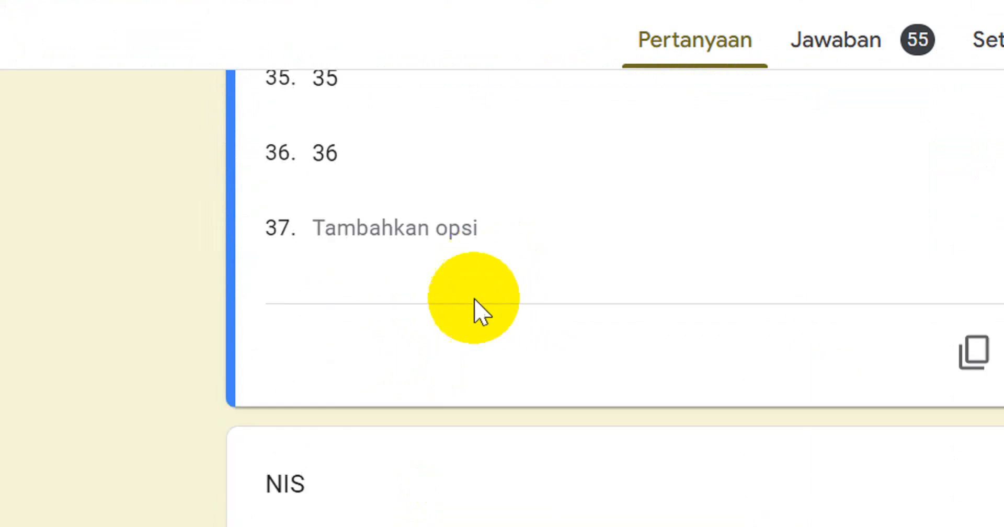
pyautogui.scroll(-5, 463, 235)
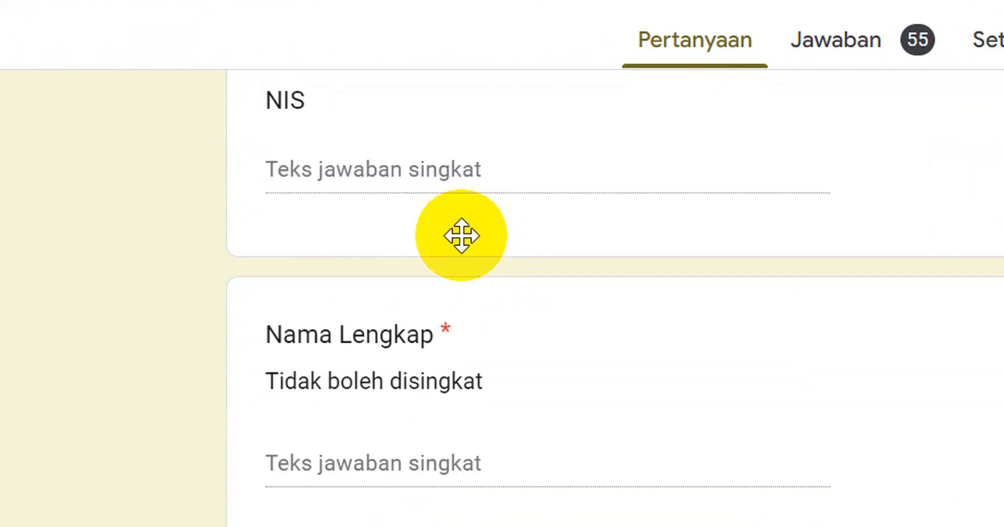
pyautogui.scroll(-5, 473, 228)
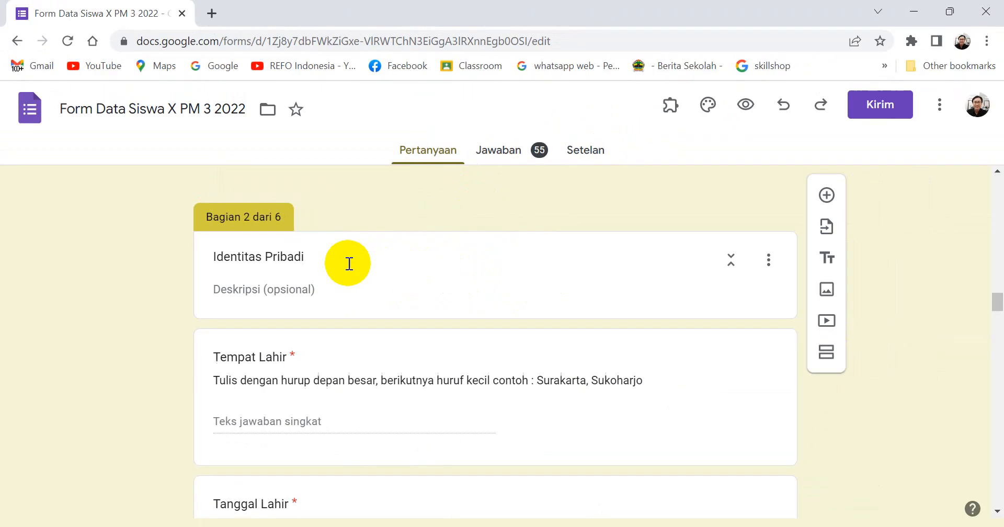
# Review the form's remaining questions, covering the Identitas Pribadi and Alamat sections and the regional address and contact fields.
pyautogui.scroll(-3, 538, 263)
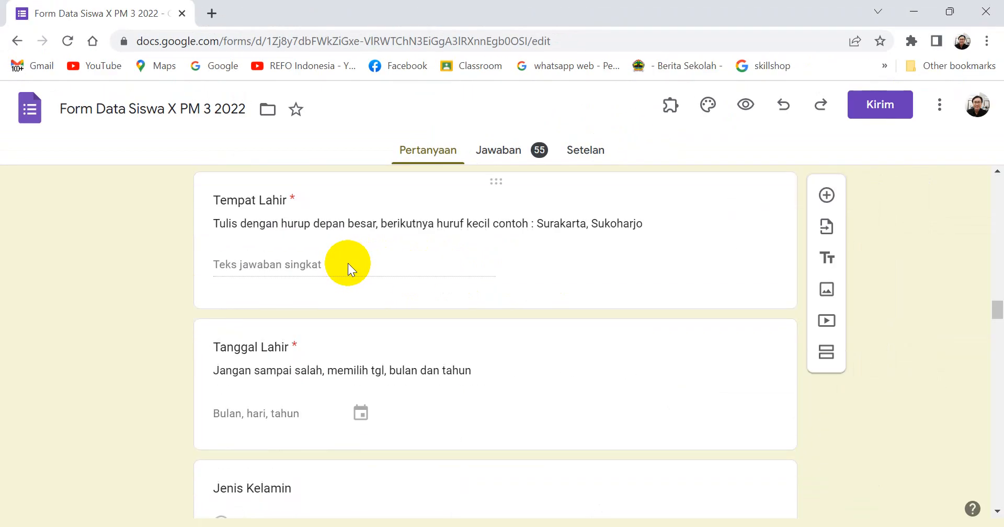
pyautogui.scroll(-6, 347, 262)
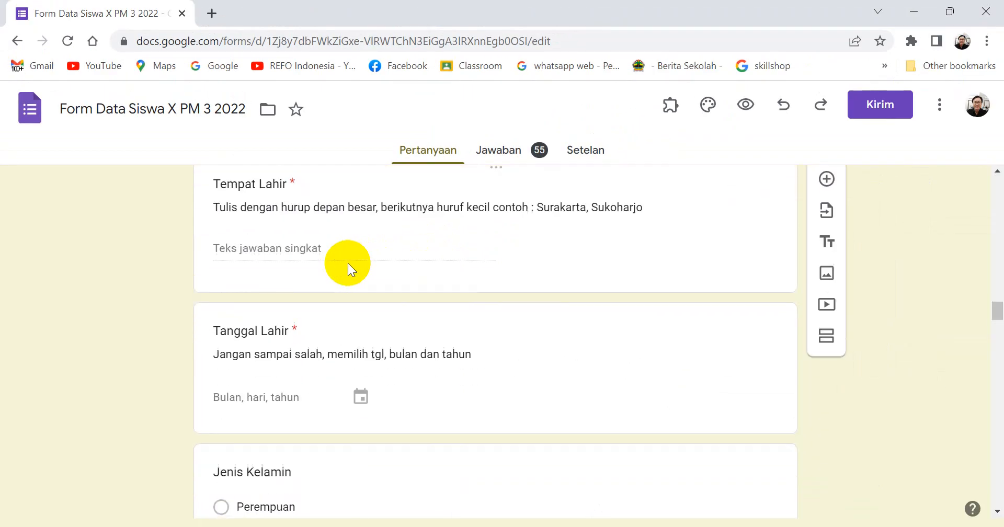
pyautogui.scroll(-6, 344, 297)
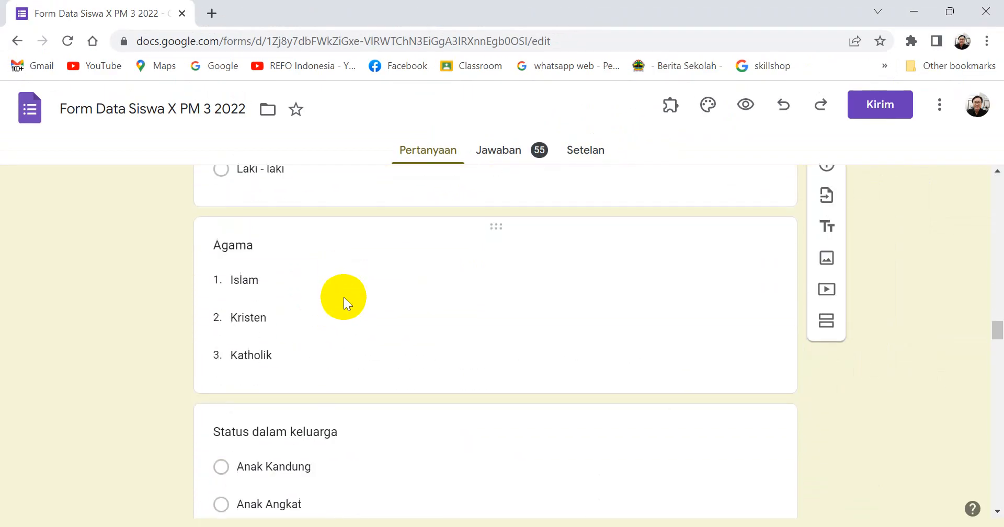
pyautogui.scroll(-6, 344, 279)
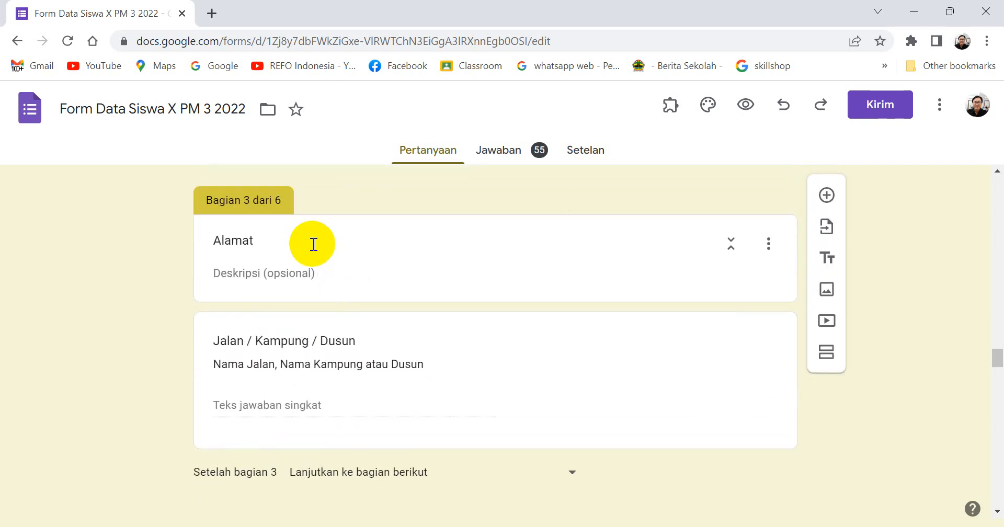
pyautogui.scroll(-2, 314, 245)
pyautogui.scroll(-3, 395, 264)
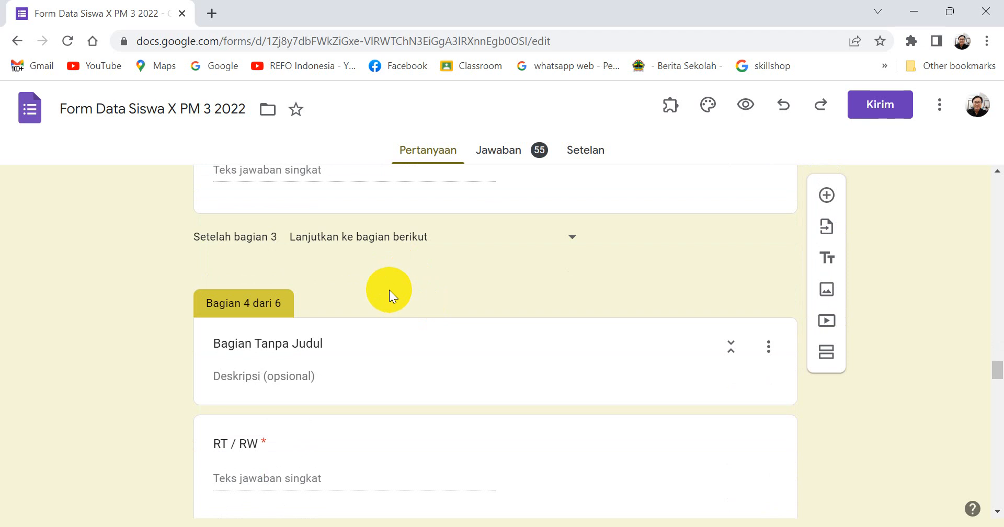
pyautogui.scroll(-3, 388, 289)
pyautogui.scroll(-3, 387, 287)
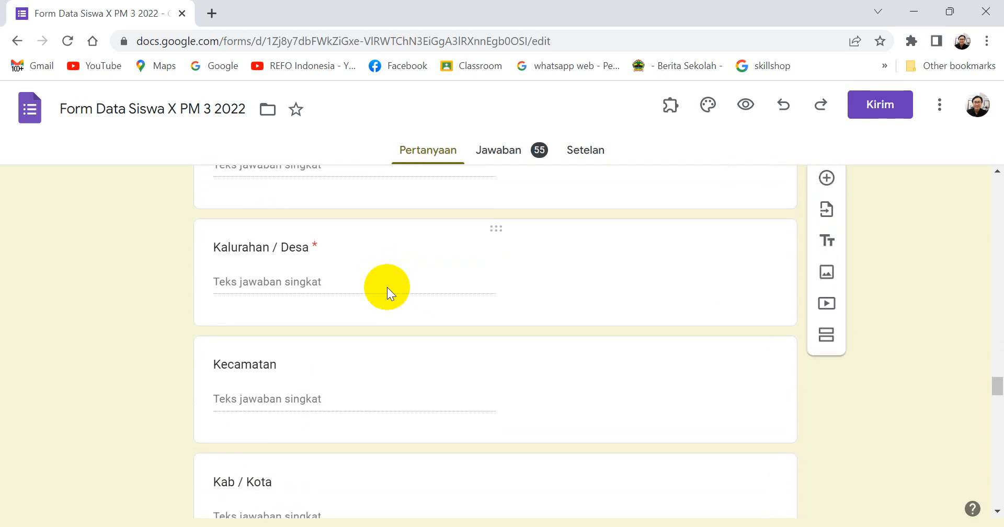
pyautogui.scroll(-6, 387, 287)
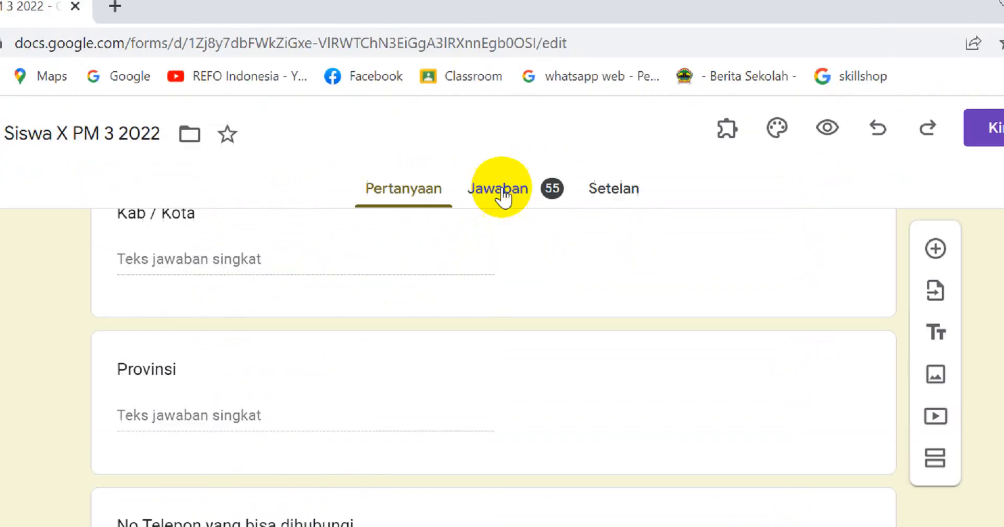
# Review the form's response summary, including the respondent list and the charts for Nomor Absen Kelas, Tempat Lahir and Tanggal Lahir.
pyautogui.click(501, 154)
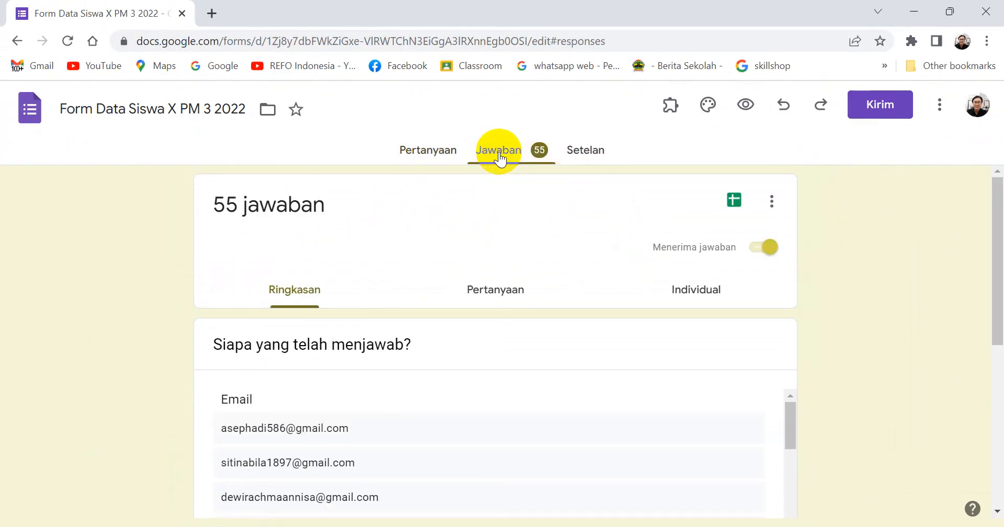
pyautogui.scroll(-5, 448, 307)
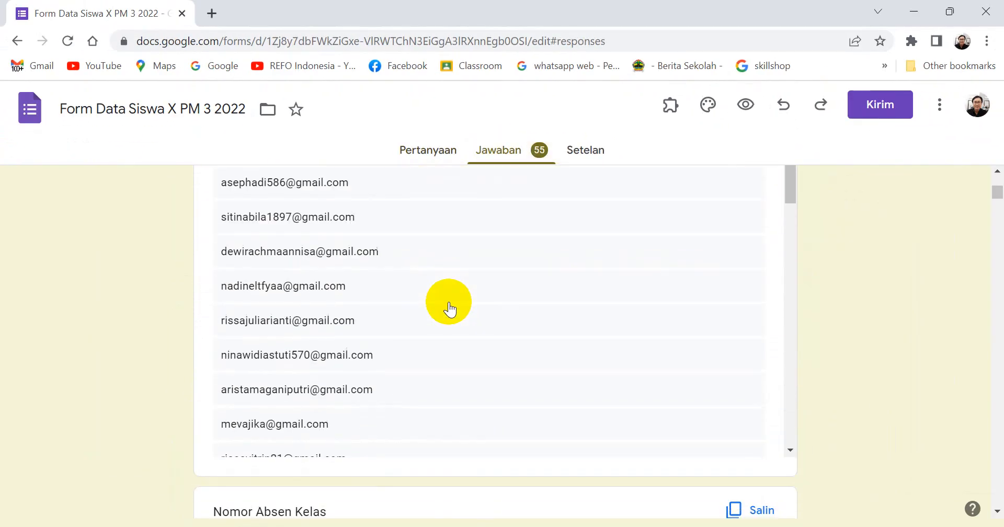
pyautogui.scroll(-10, 448, 308)
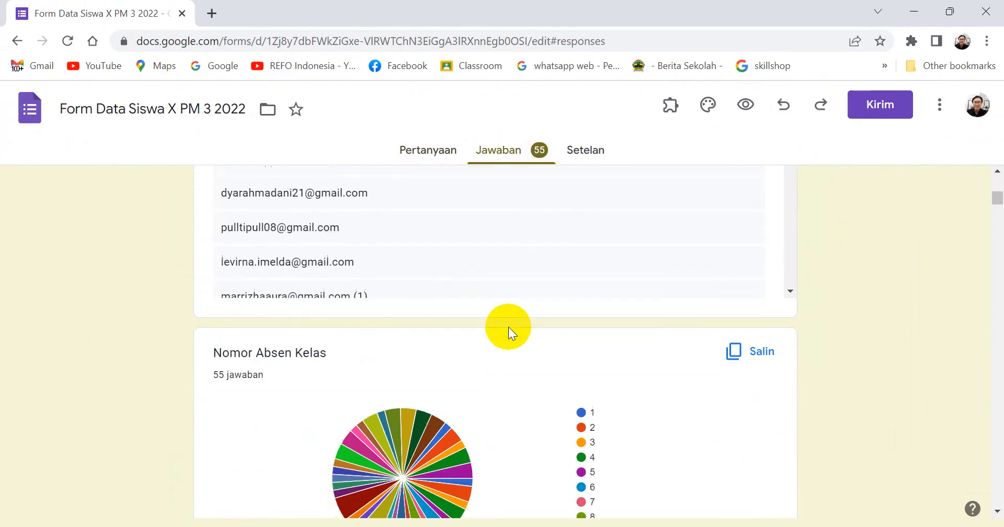
pyautogui.scroll(-15, 502, 314)
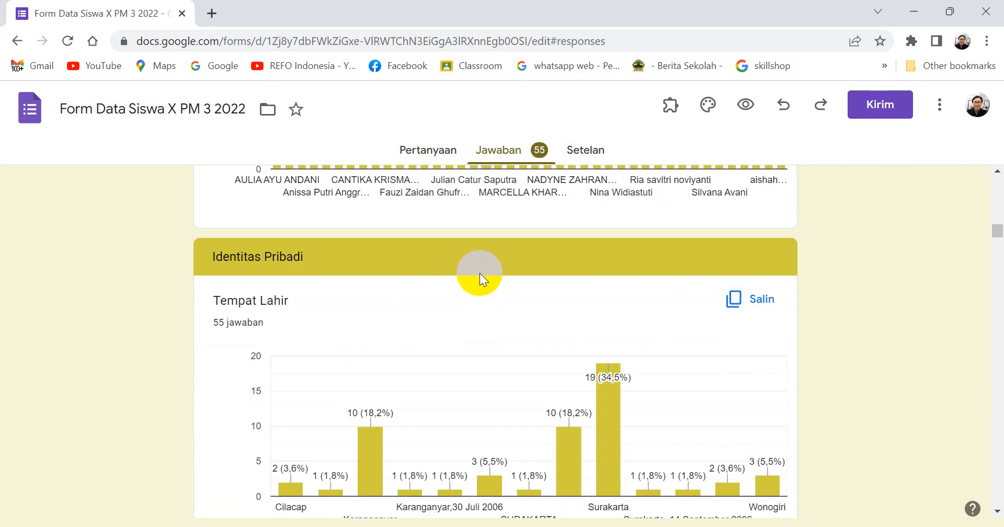
pyautogui.scroll(-3, 479, 273)
pyautogui.scroll(-4, 478, 272)
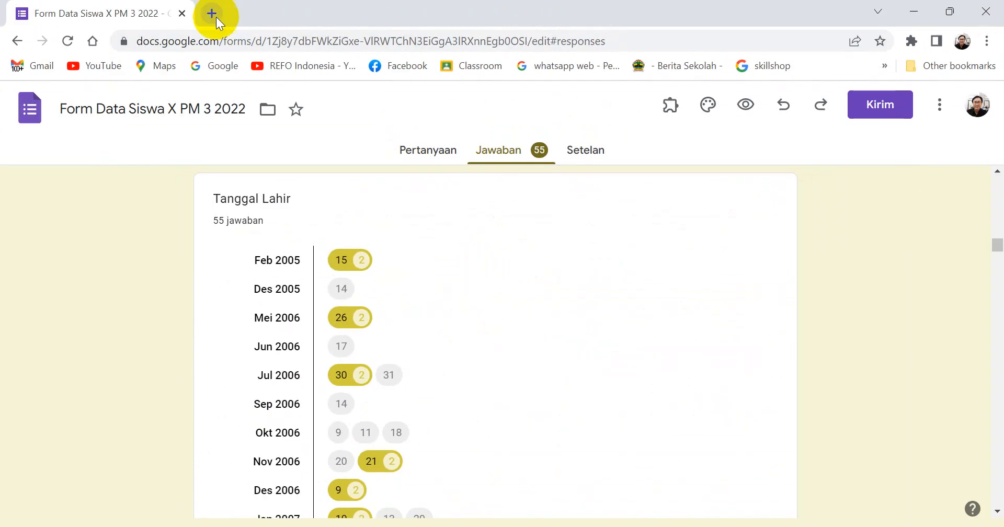
# Open Looker Studio at datastudio.google.com in a new browser tab.
pyautogui.click(211, 14)
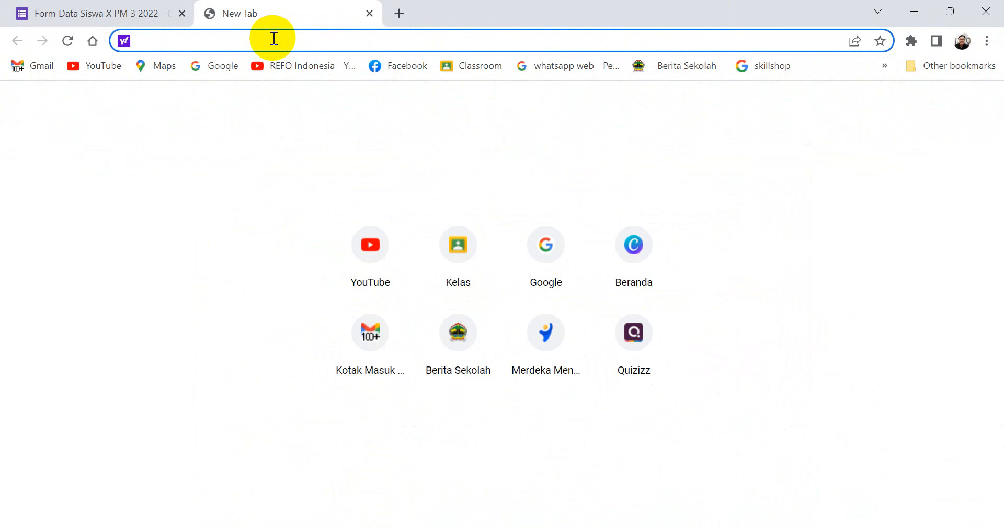
pyautogui.write('looker Studio')
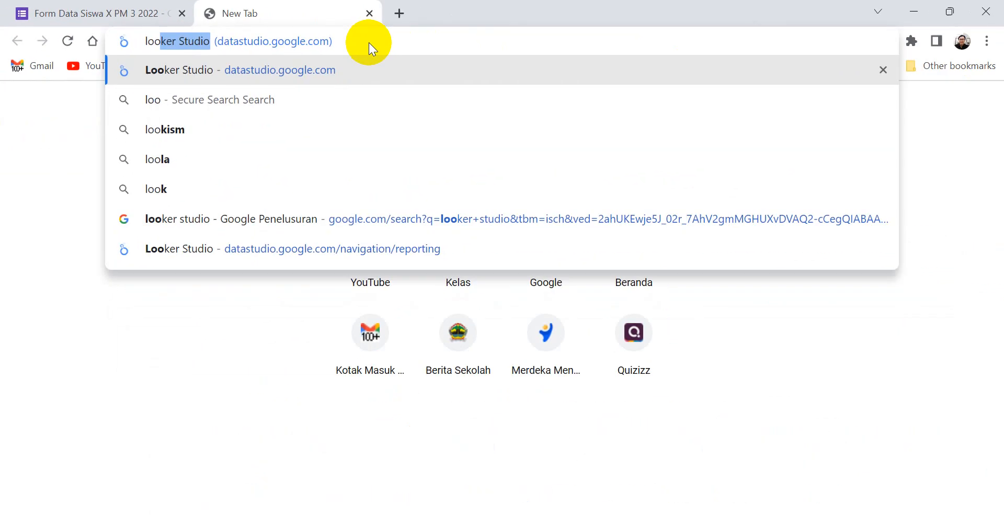
pyautogui.click(369, 42)
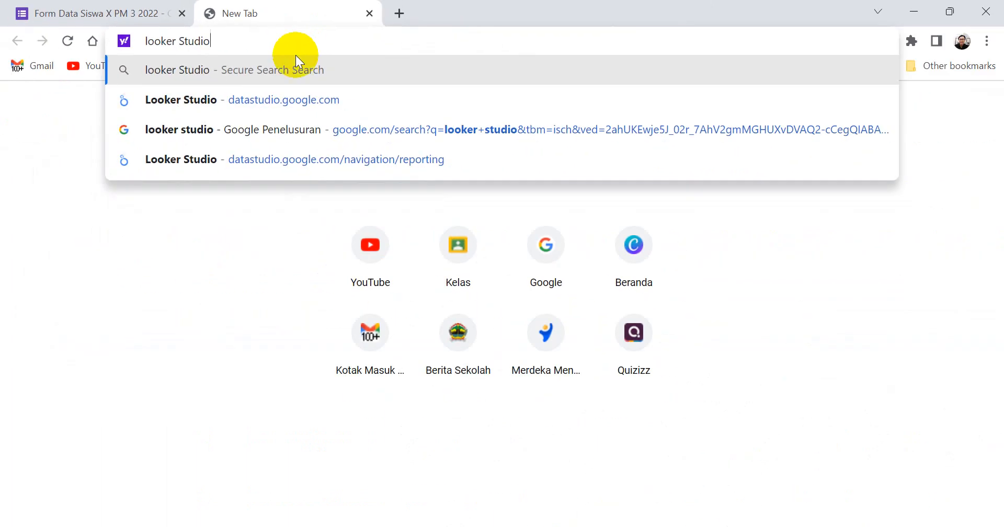
pyautogui.click(297, 104)
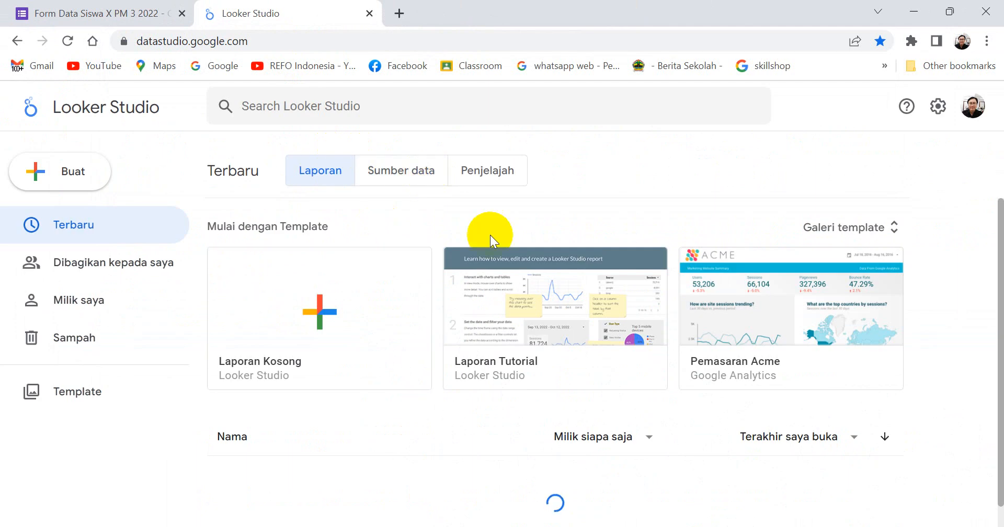
# Look over the list of recent reports and create a new blank report.
pyautogui.scroll(-5, 415, 314)
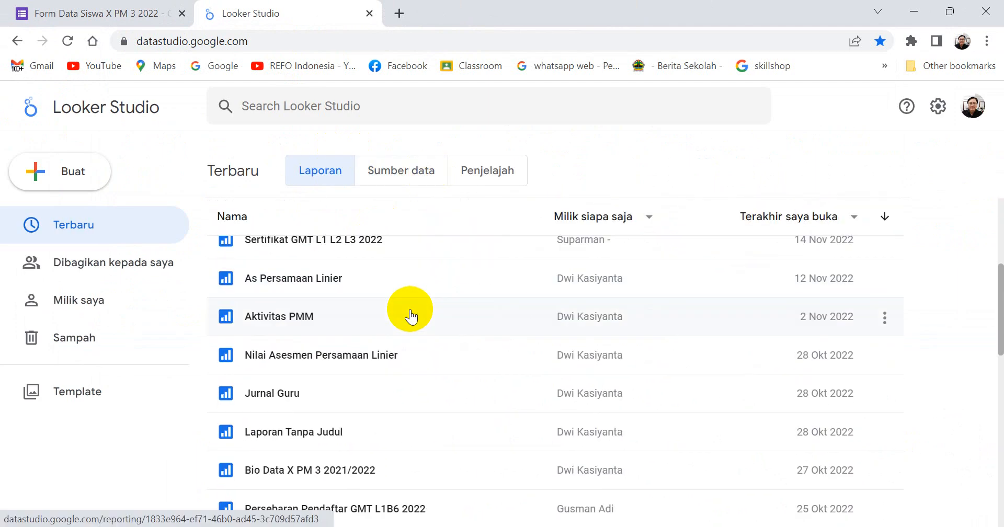
pyautogui.scroll(5, 411, 316)
pyautogui.scroll(-2, 411, 316)
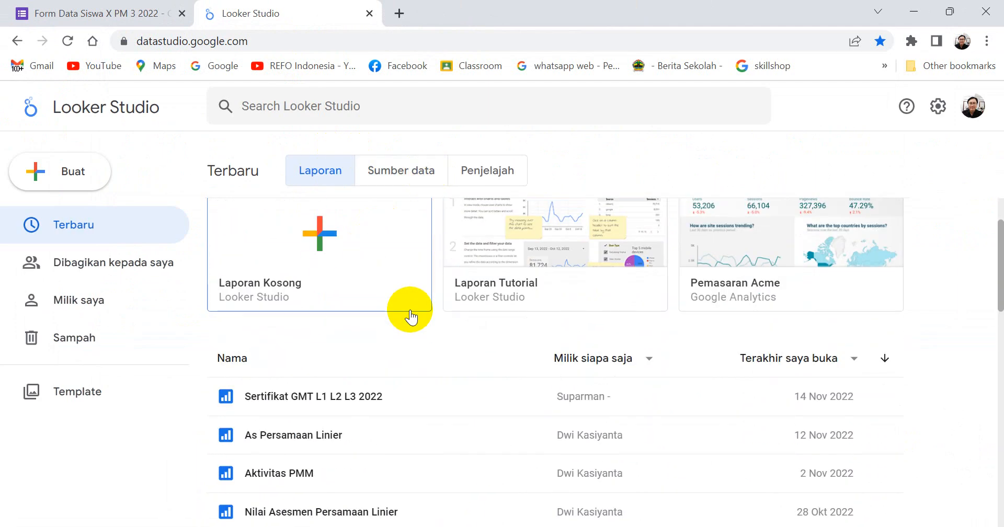
pyautogui.scroll(2, 411, 316)
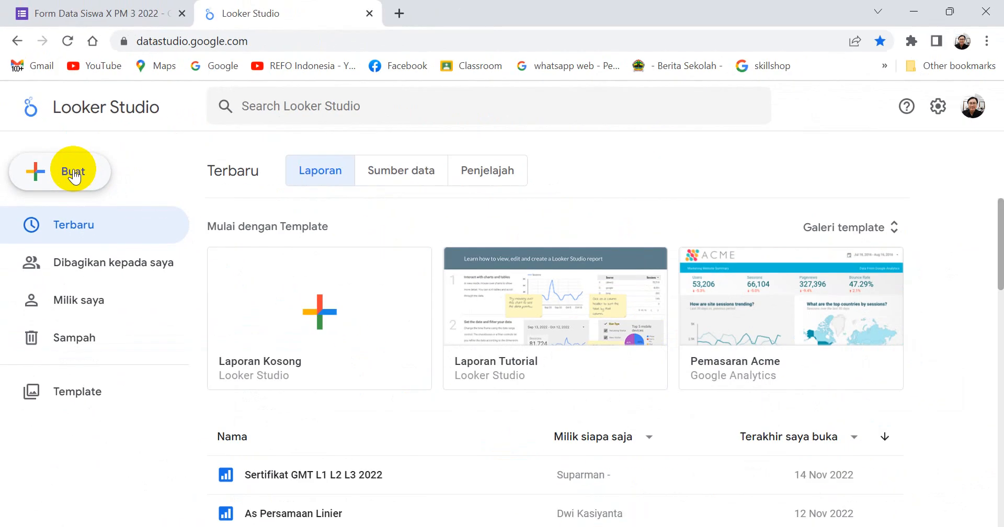
pyautogui.click(75, 177)
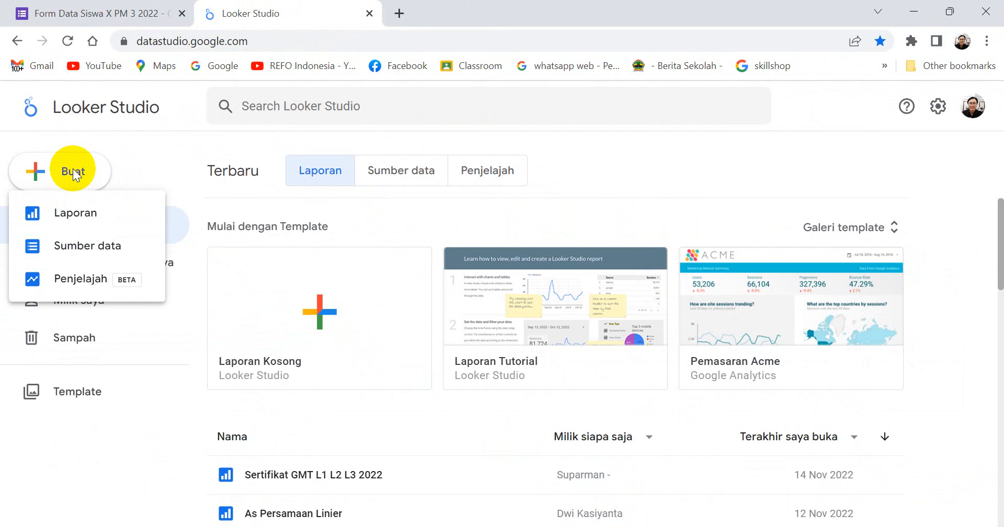
pyautogui.click(76, 215)
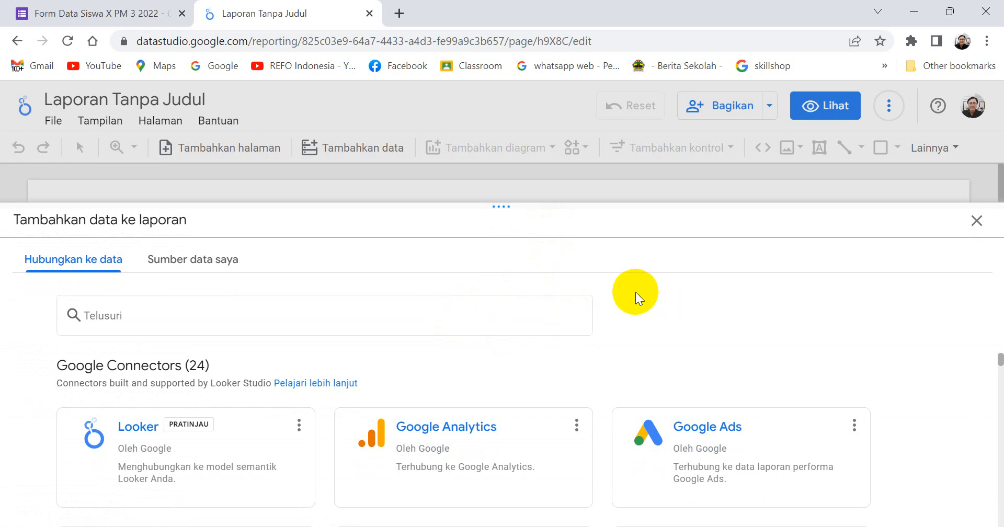
# Browse the Google data connectors for the report and check the source form's title in its browser tab.
pyautogui.scroll(-3, 330, 383)
pyautogui.scroll(3, 225, 397)
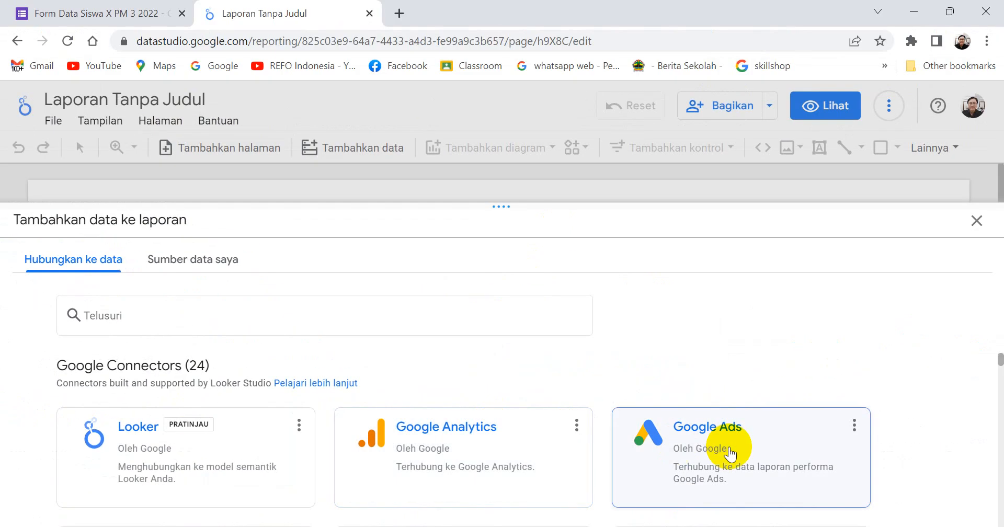
pyautogui.scroll(-3, 726, 452)
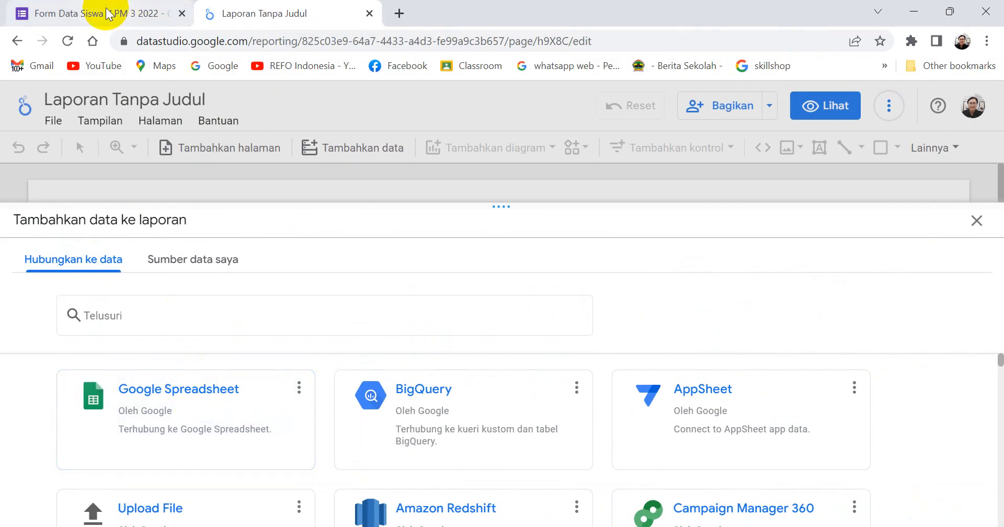
pyautogui.click(134, 14)
pyautogui.scroll(4, 404, 175)
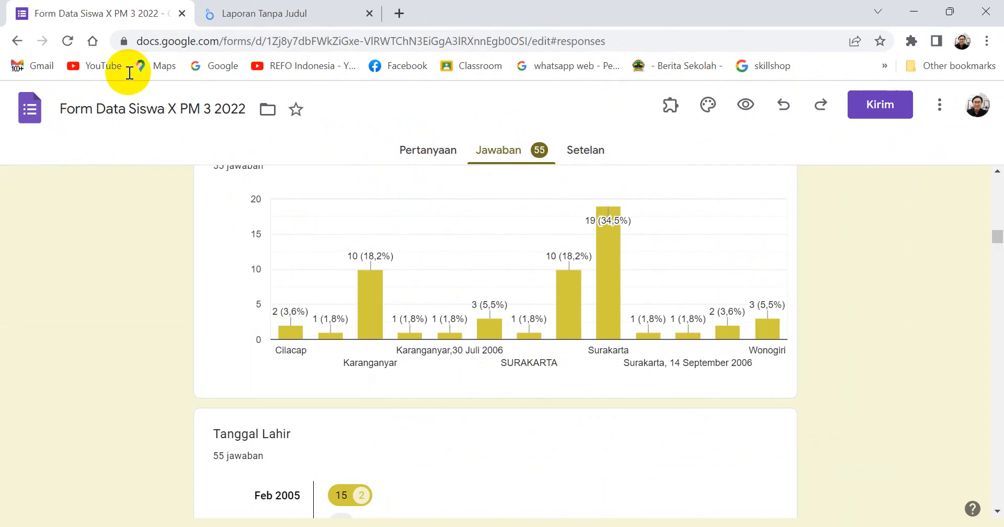
pyautogui.click(259, 13)
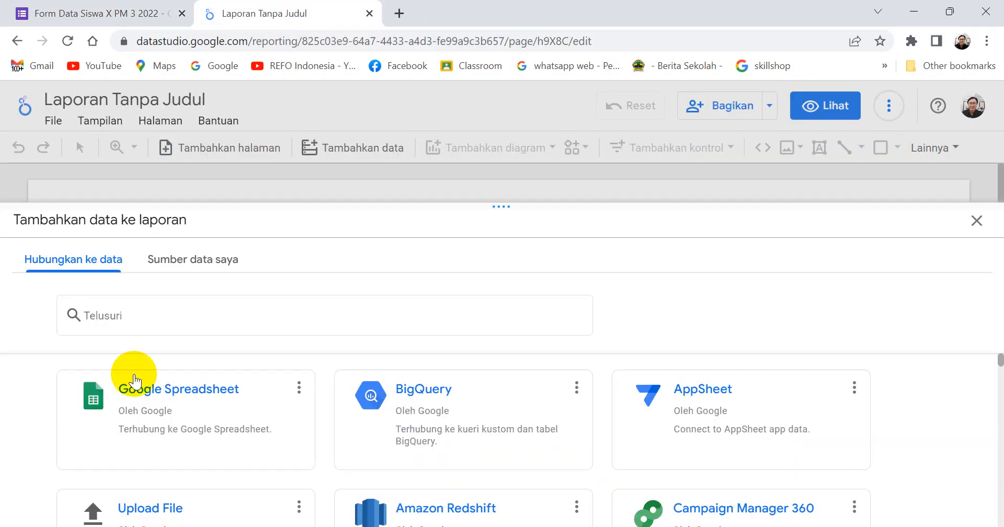
pyautogui.scroll(-2, 256, 384)
pyautogui.scroll(2, 256, 384)
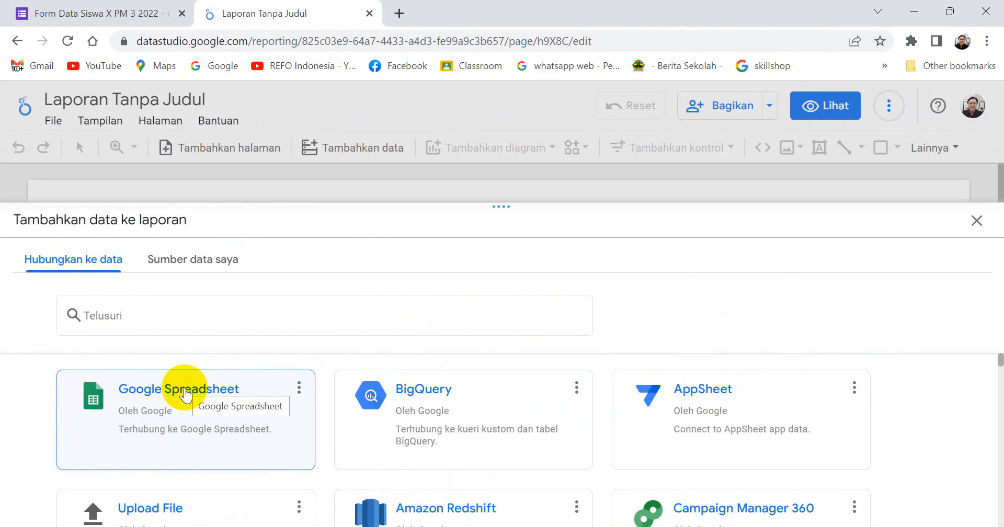
# Connect the Form Responses 1 sheet of the Form Data Siswa X PM 3 2022 (Jawaban) Google spreadsheet to the report.
pyautogui.click(295, 322)
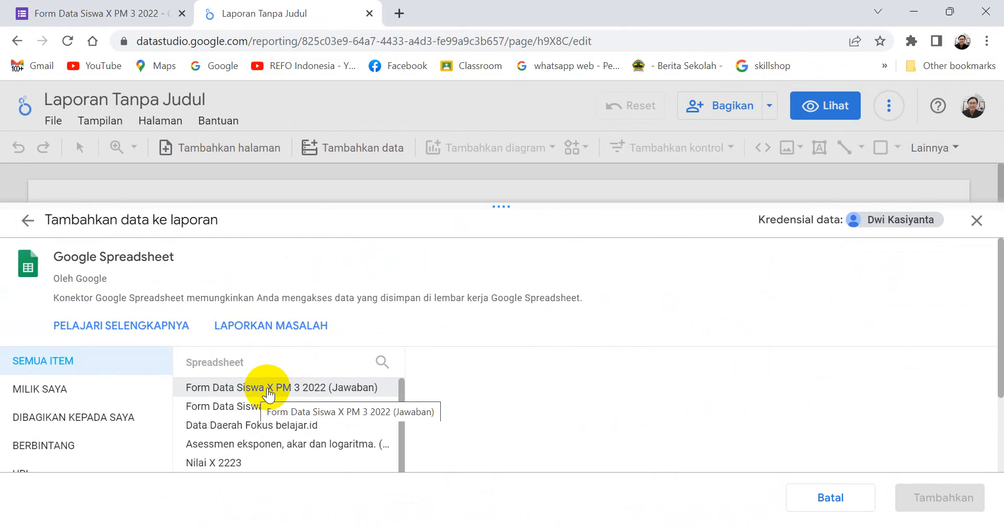
pyautogui.click(268, 391)
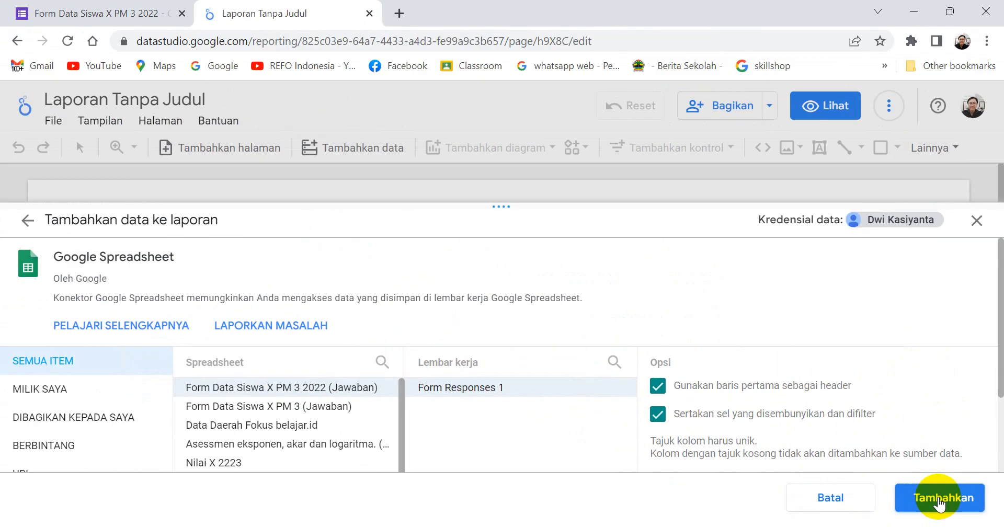
pyautogui.click(872, 466)
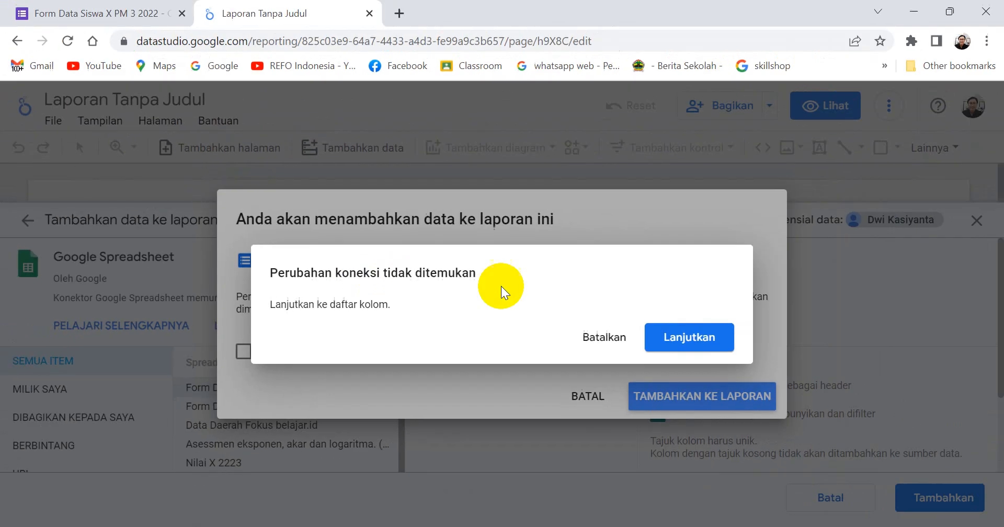
pyautogui.click(680, 334)
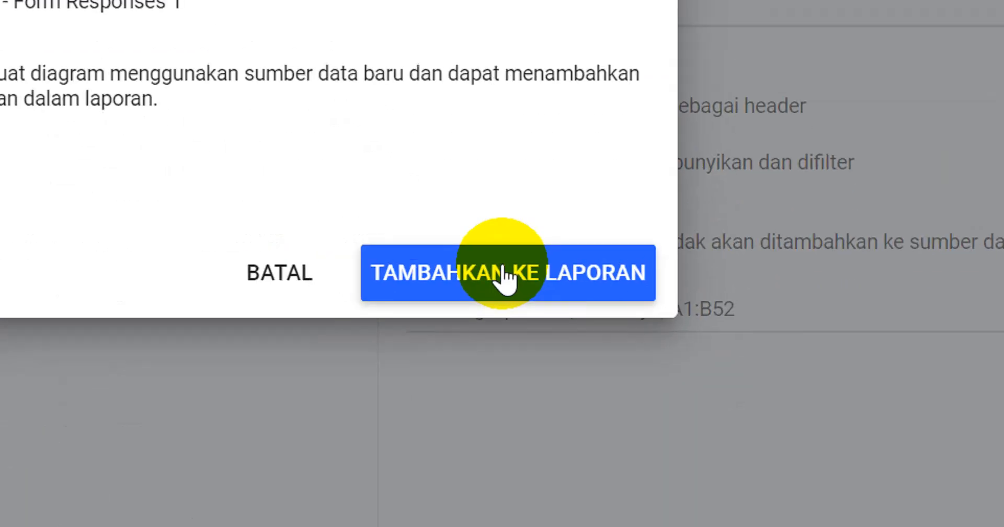
pyautogui.click(700, 397)
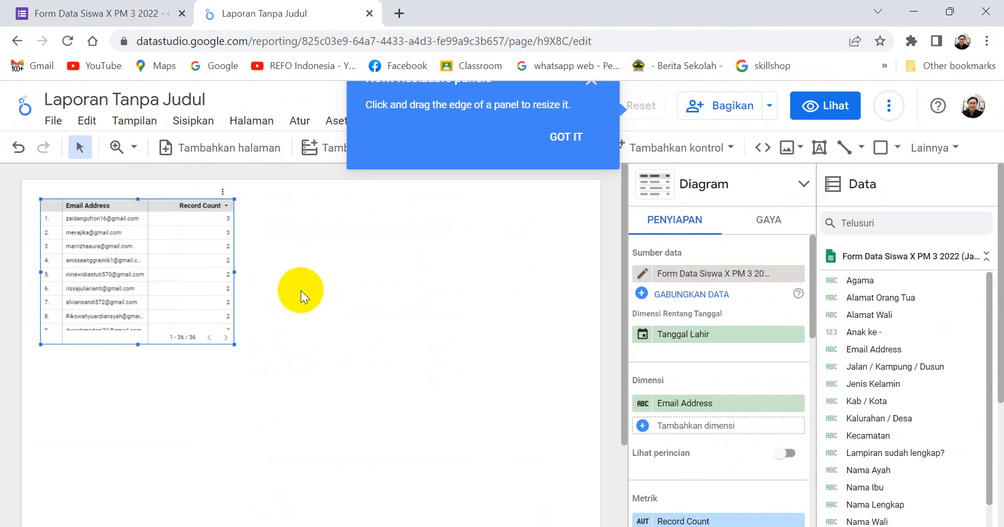
# Dismiss the panel-resizing tip and delete the default table from the report page.
pyautogui.moveTo(157, 205); pyautogui.dragTo(165, 282)
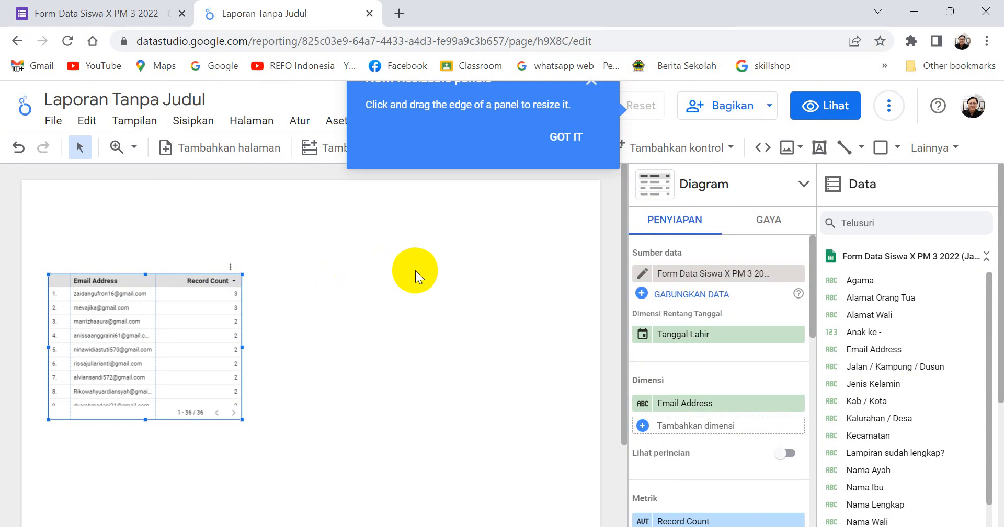
pyautogui.click(593, 88)
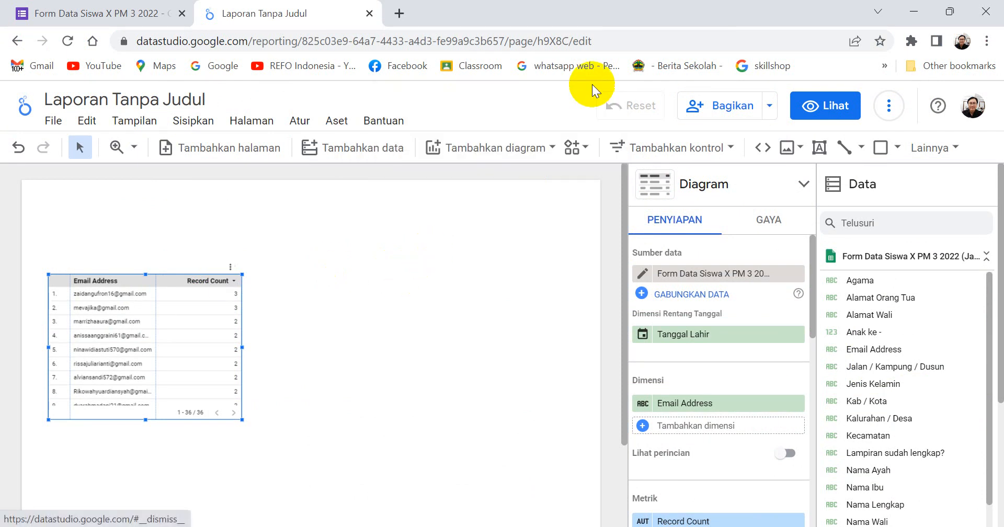
pyautogui.click(230, 267)
pyautogui.moveTo(229, 268)
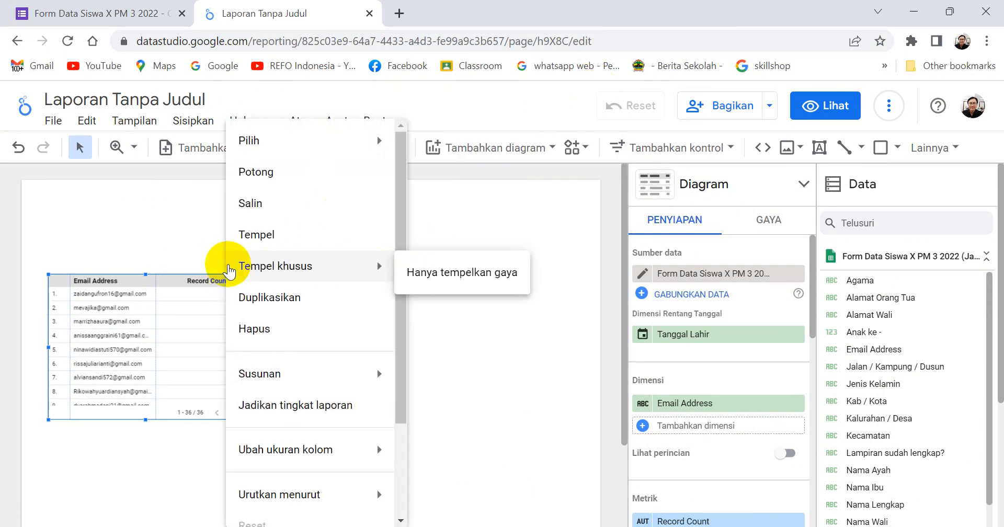
pyautogui.click(244, 328)
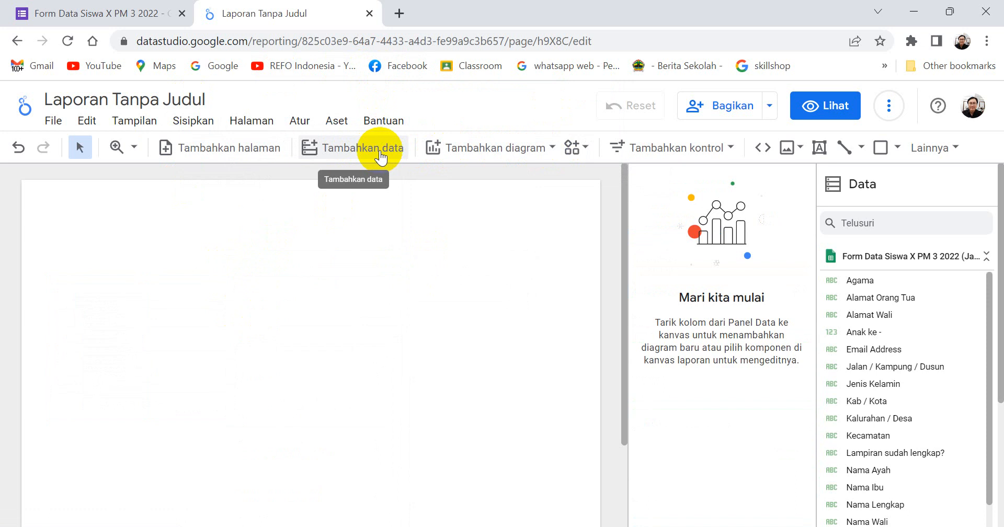
# Insert a plain table chart near the left edge of the empty report page.
pyautogui.click(551, 149)
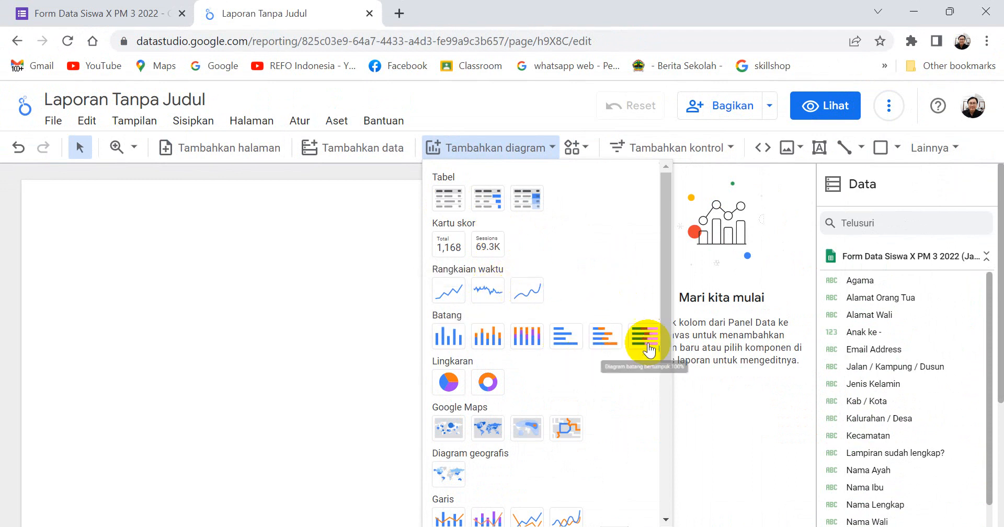
pyautogui.moveTo(665, 337); pyautogui.dragTo(640, 271)
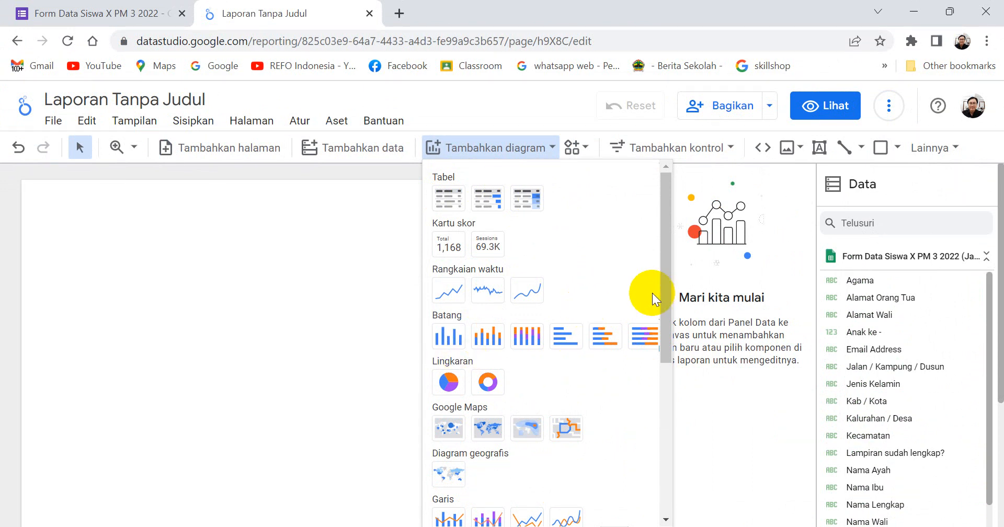
pyautogui.moveTo(660, 301); pyautogui.dragTo(655, 193)
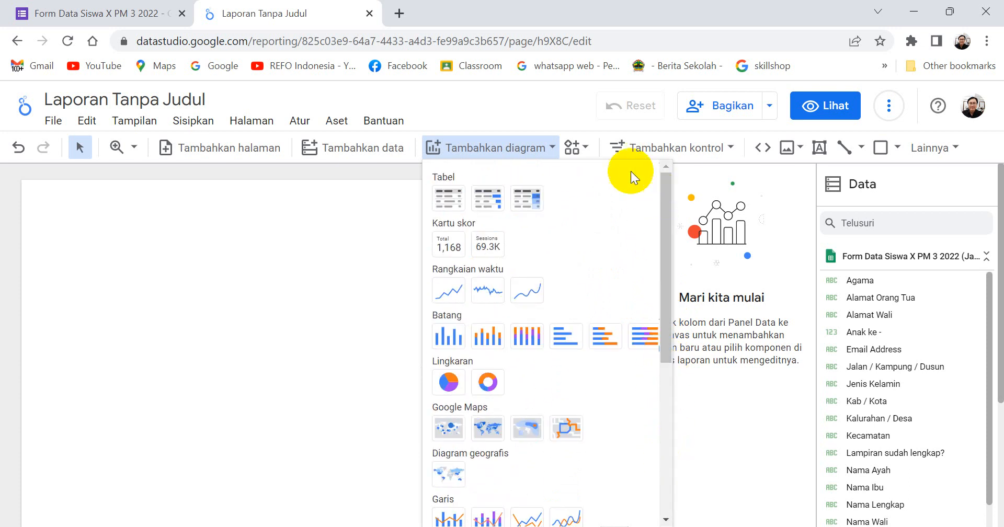
pyautogui.click(453, 204)
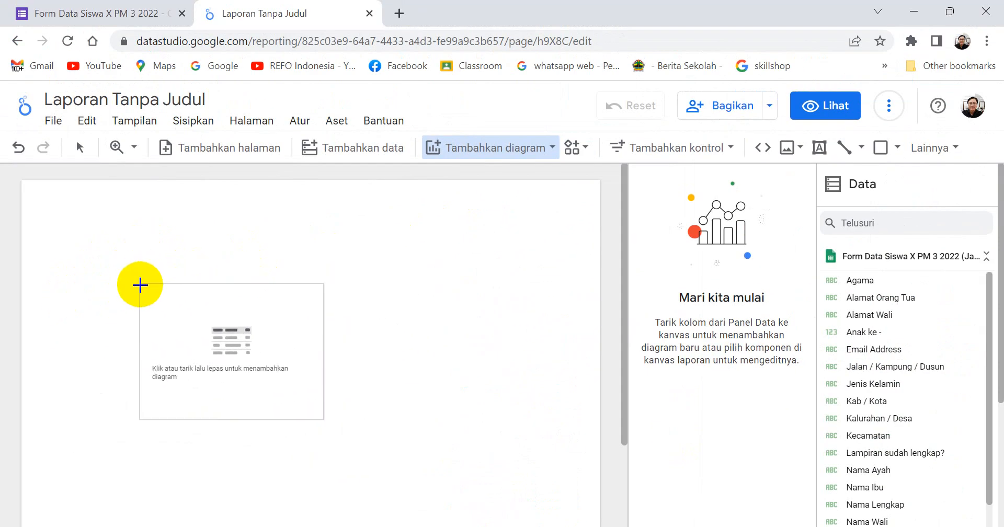
pyautogui.click(54, 296)
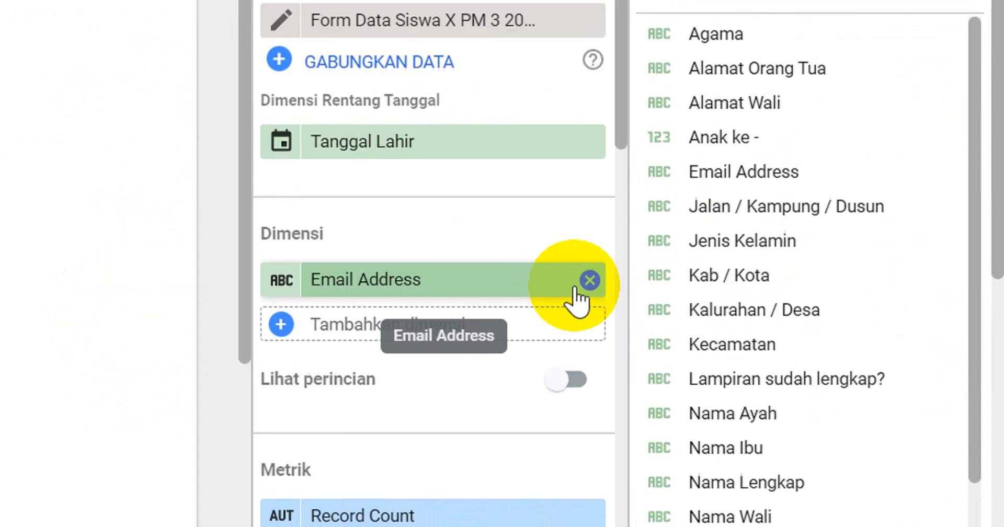
# Replace the table's Email Address dimension with Nama Lengkap and widen the table on the page.
pyautogui.click(589, 281)
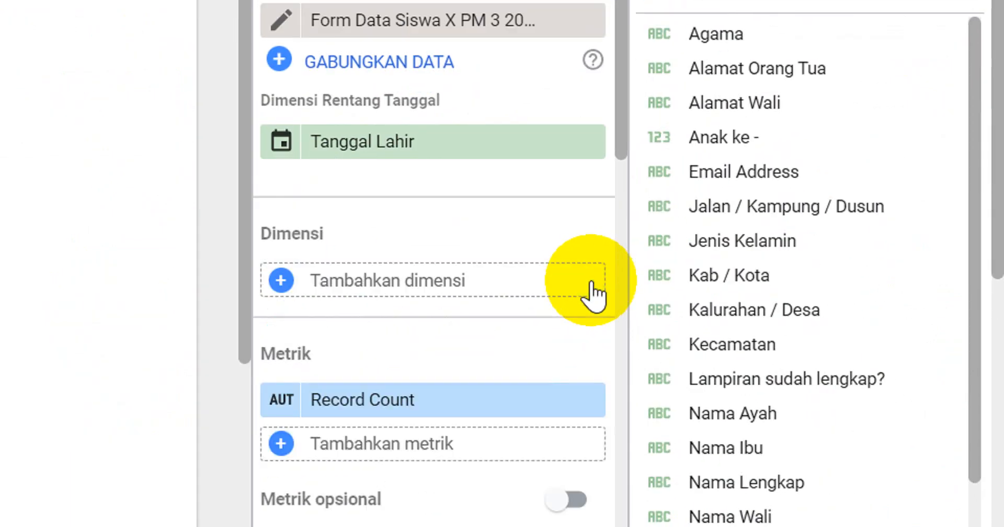
pyautogui.click(282, 282)
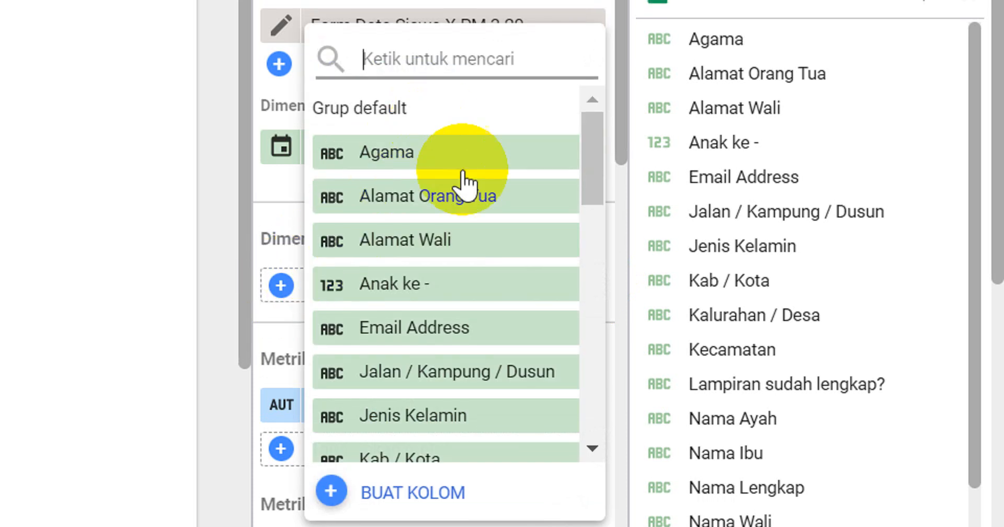
pyautogui.scroll(-9, 473, 308)
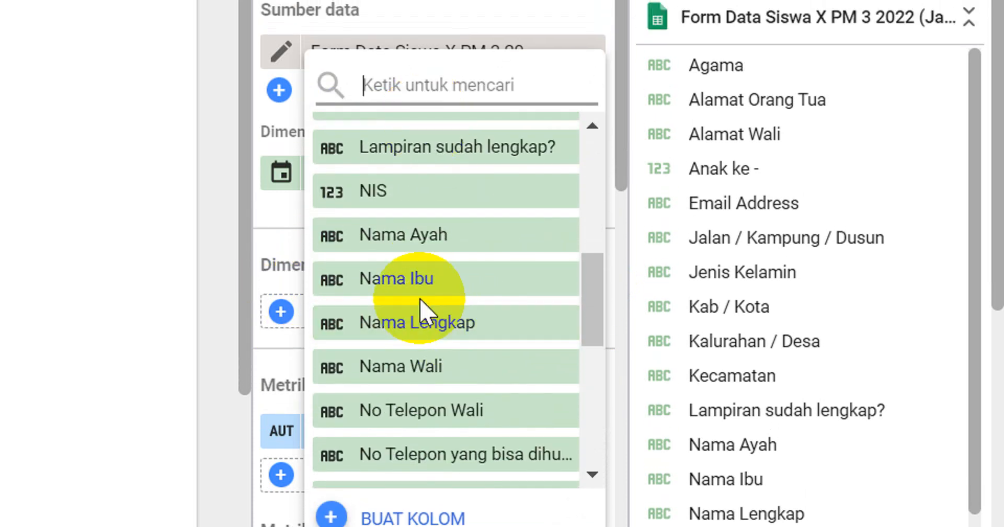
pyautogui.scroll(-3, 427, 303)
pyautogui.scroll(-6, 425, 289)
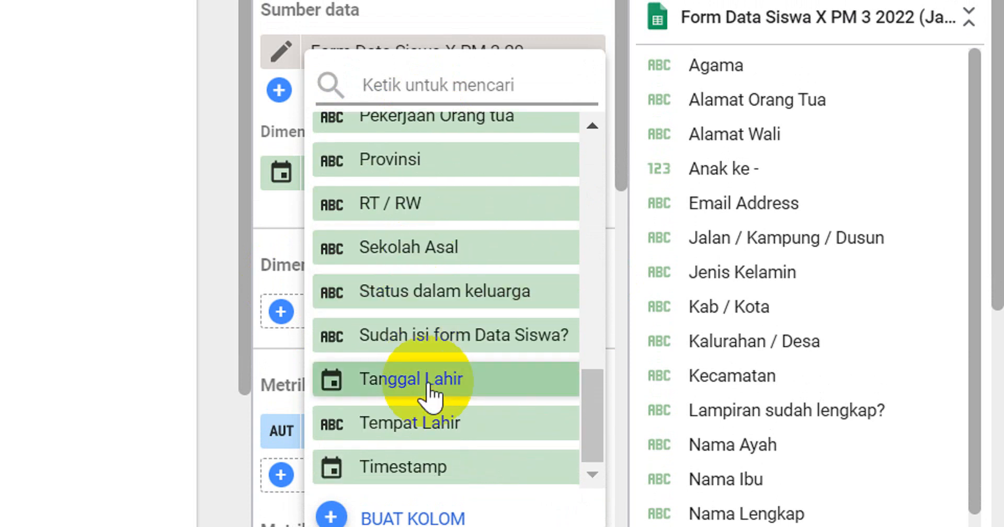
pyautogui.scroll(10, 430, 398)
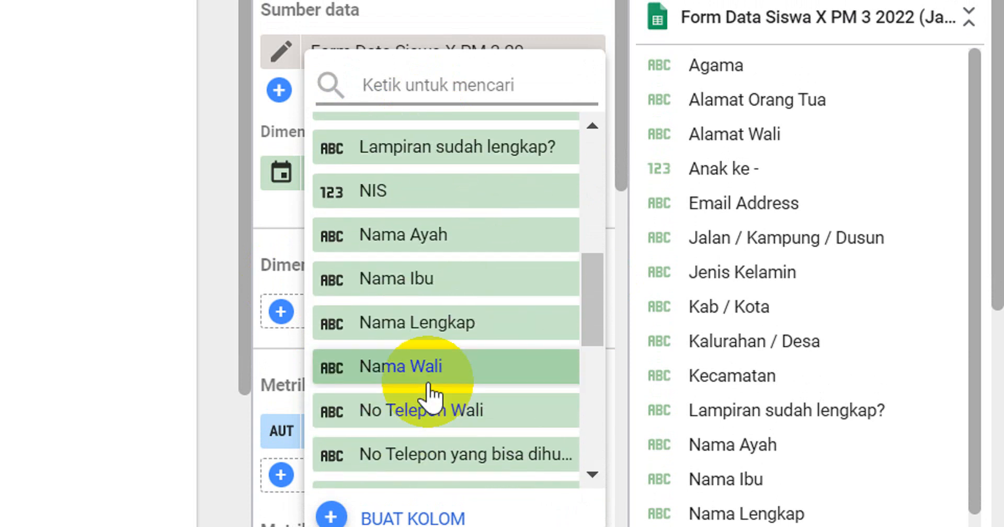
pyautogui.scroll(3, 429, 395)
pyautogui.scroll(3, 429, 391)
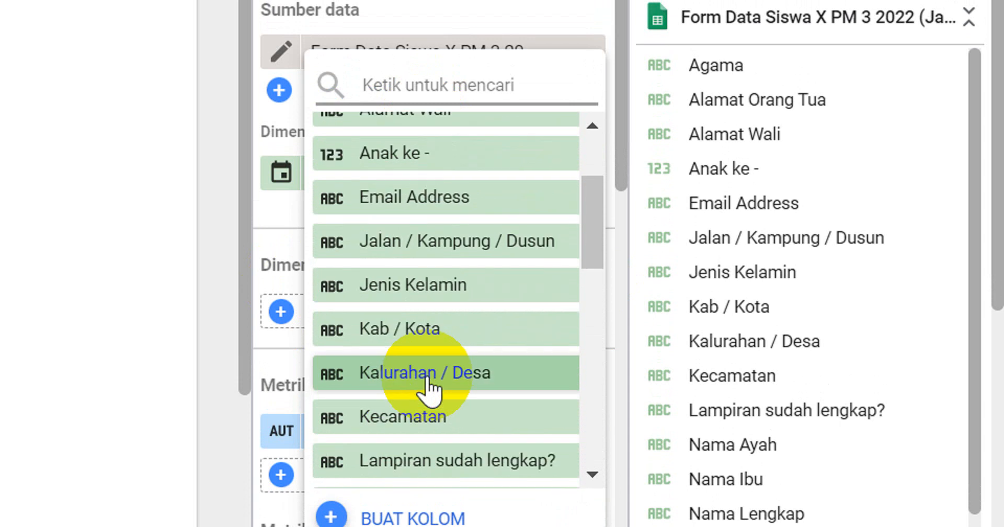
pyautogui.scroll(3, 428, 390)
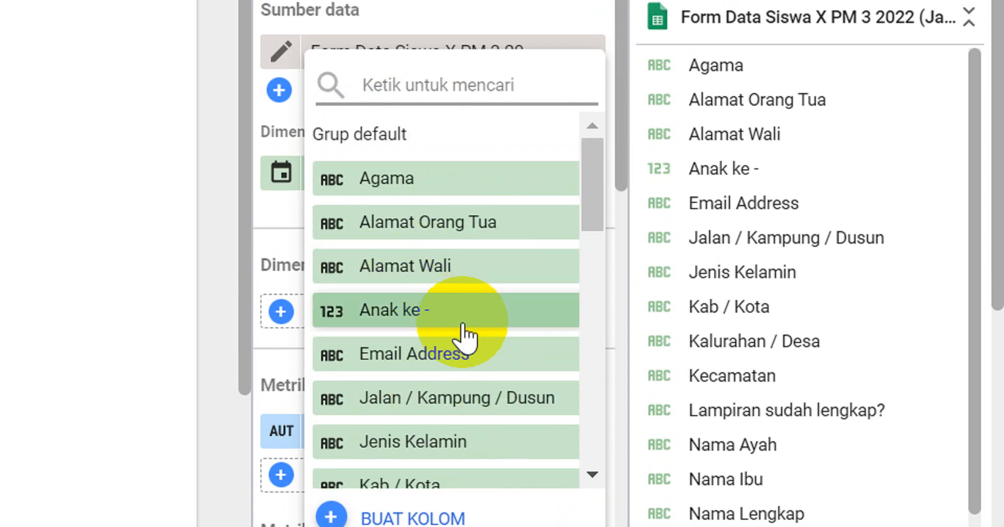
pyautogui.scroll(-6, 466, 273)
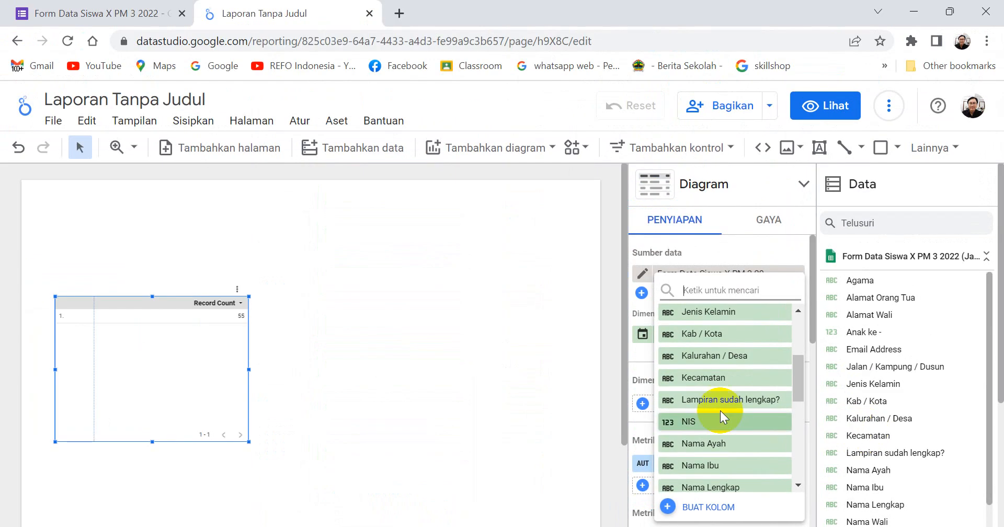
pyautogui.scroll(-5, 720, 411)
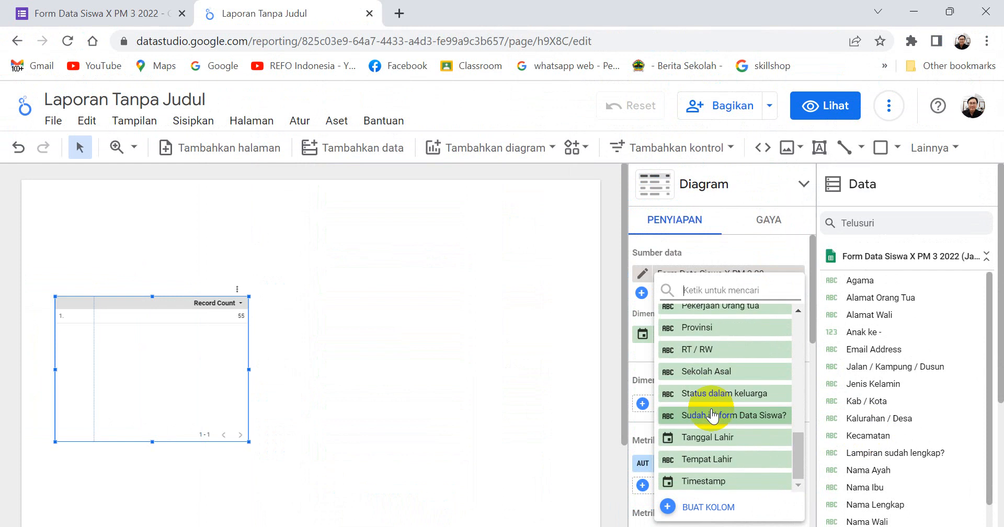
pyautogui.scroll(3, 725, 408)
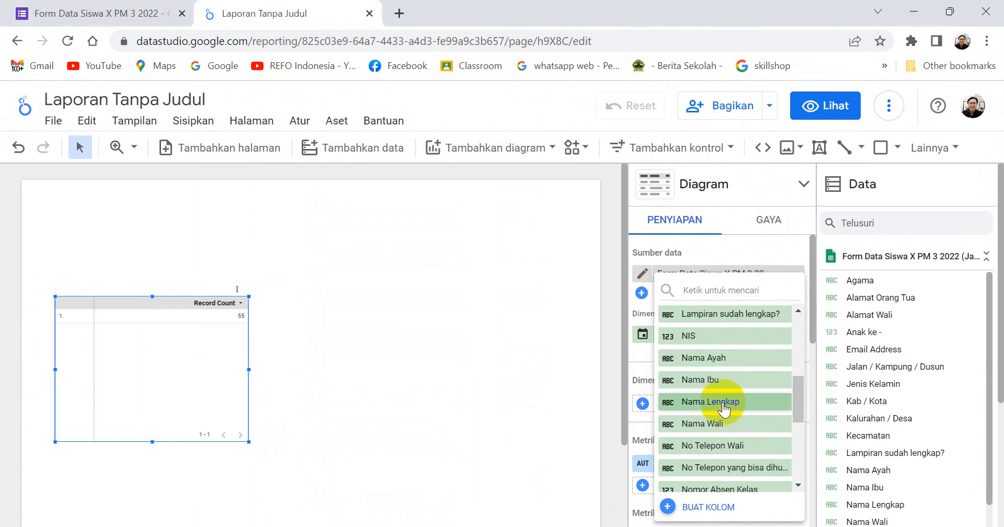
pyautogui.click(724, 403)
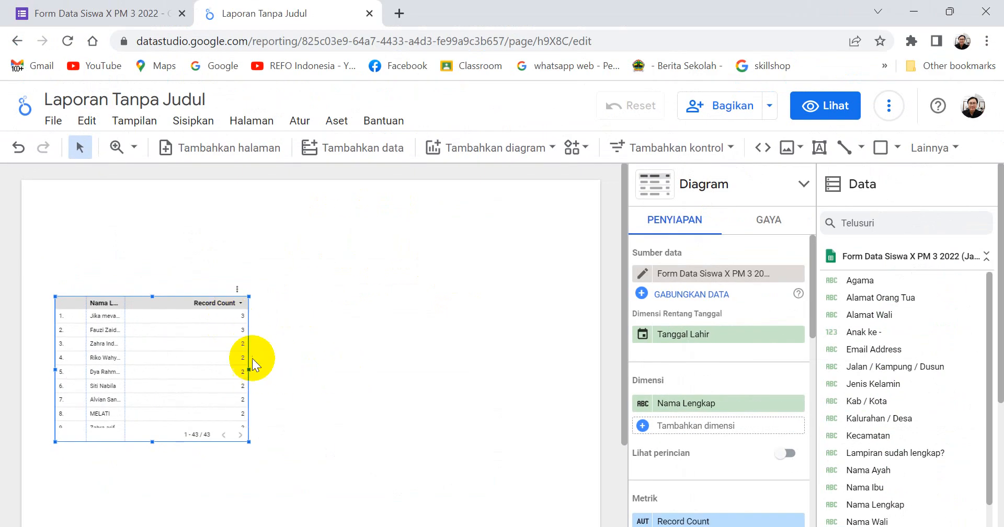
pyautogui.moveTo(249, 369); pyautogui.dragTo(313, 369)
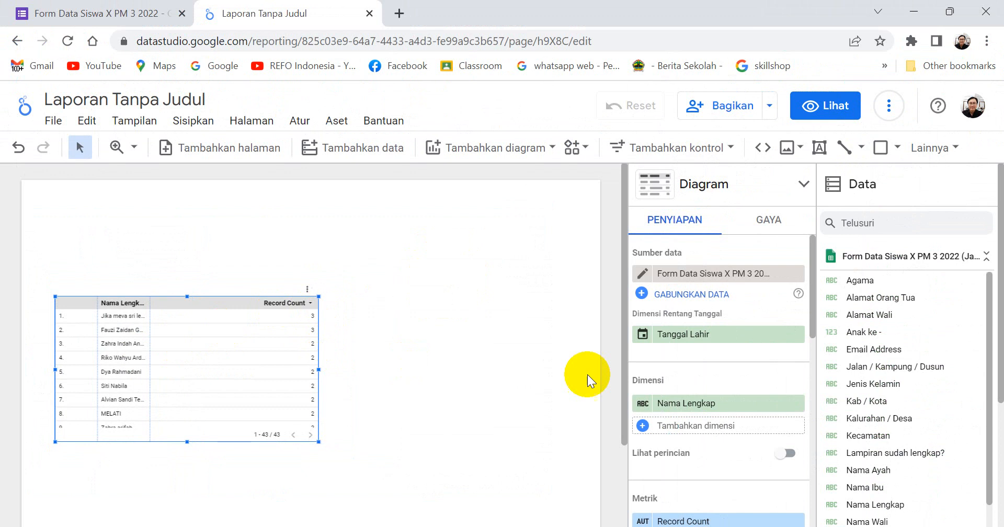
# Add Sekolah Asal as the table's second dimension and widen its column so the school names fit.
pyautogui.scroll(-1, 754, 403)
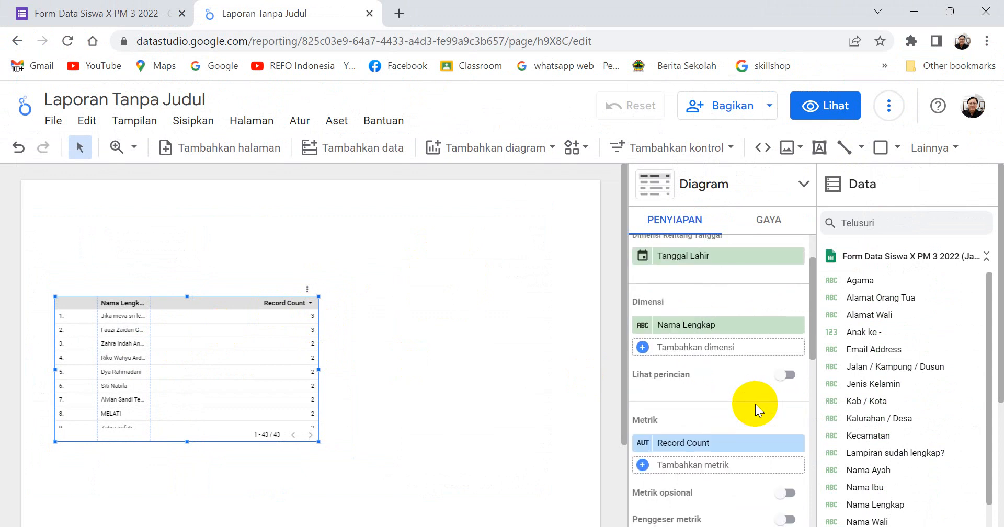
pyautogui.scroll(-1, 755, 404)
pyautogui.scroll(1, 755, 404)
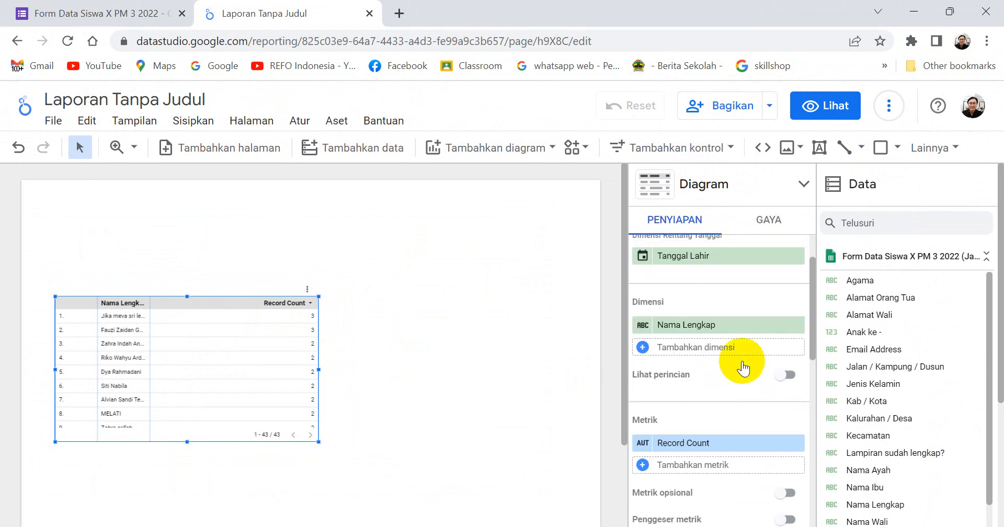
pyautogui.click(643, 347)
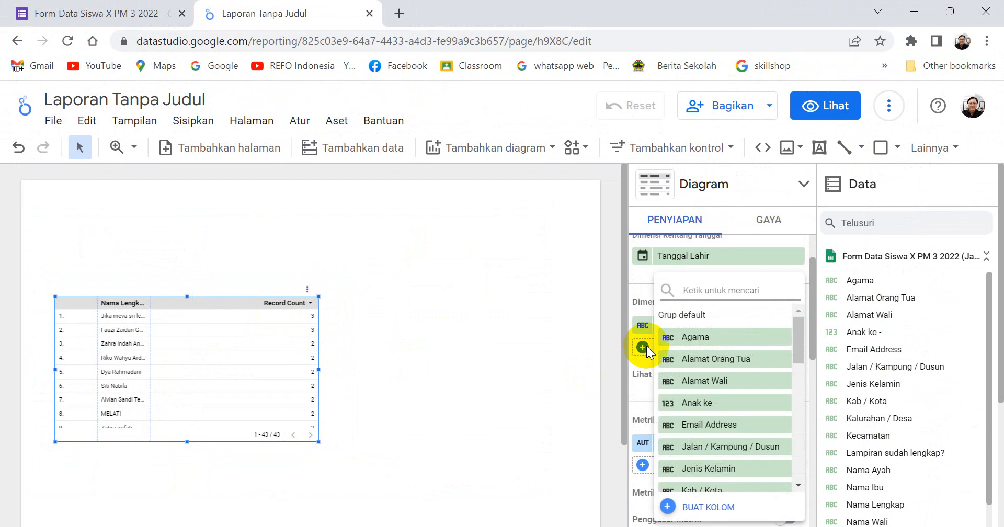
pyautogui.scroll(-1, 733, 400)
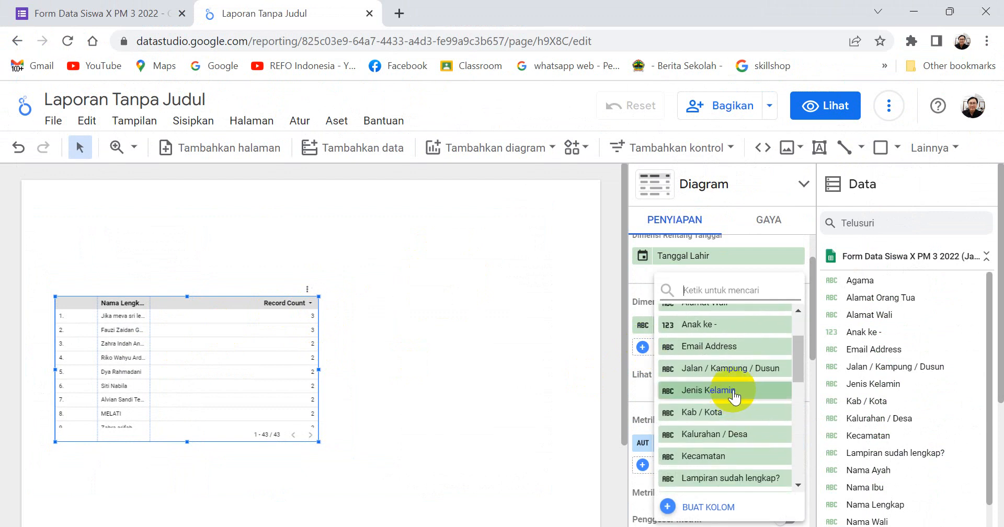
pyautogui.scroll(-1, 734, 398)
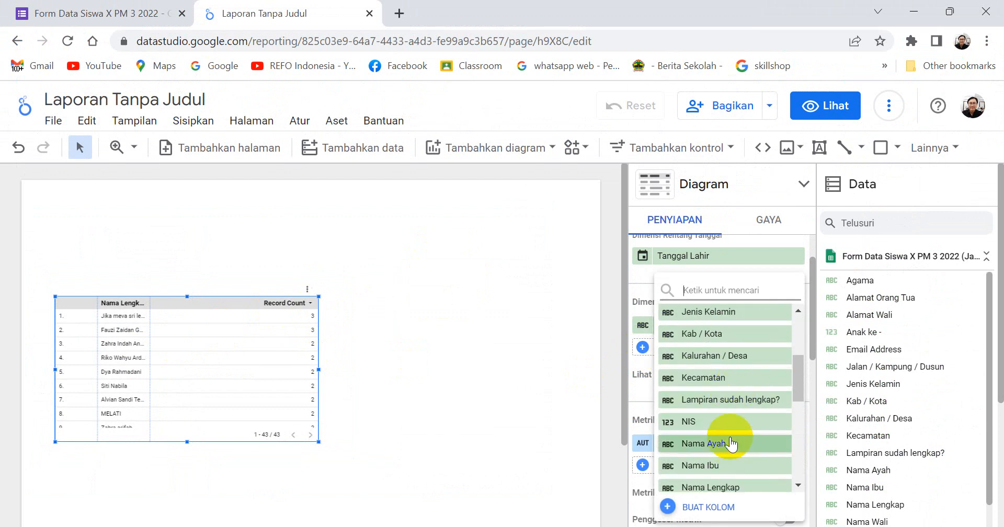
pyautogui.scroll(-2, 729, 444)
pyautogui.scroll(-1, 727, 396)
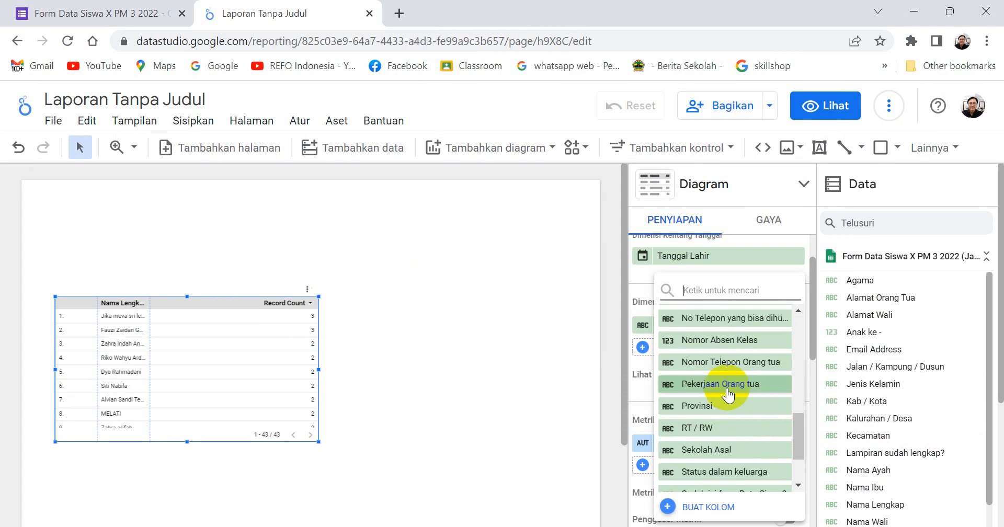
pyautogui.scroll(-1, 727, 393)
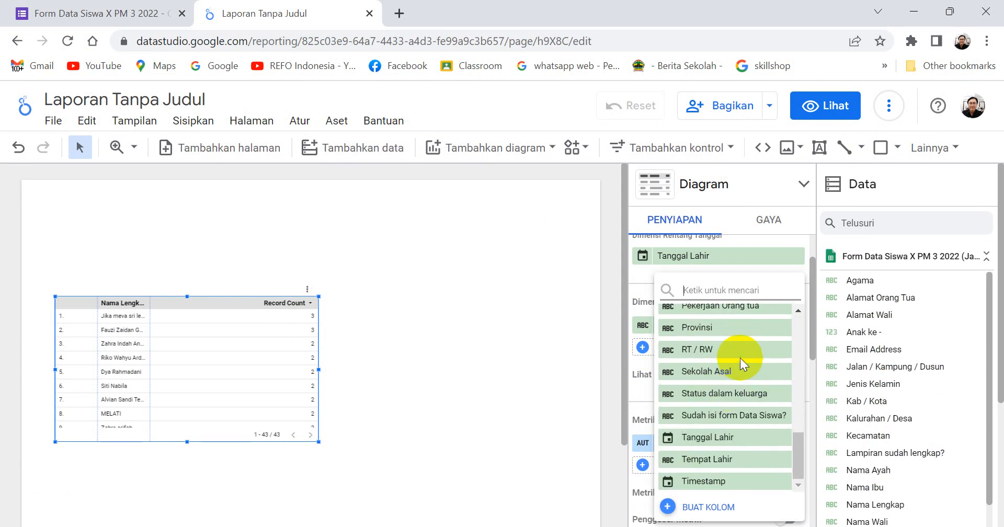
pyautogui.click(705, 371)
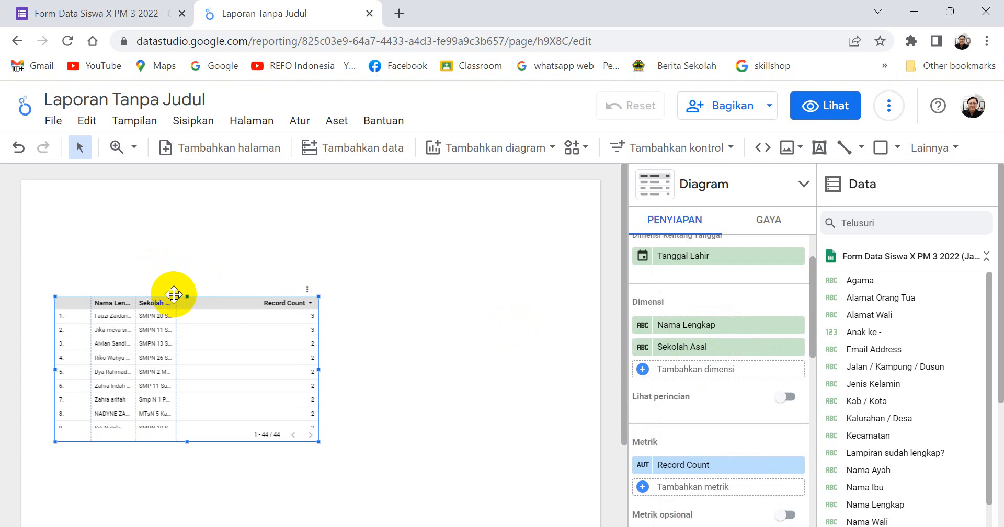
pyautogui.moveTo(176, 305); pyautogui.dragTo(199, 311)
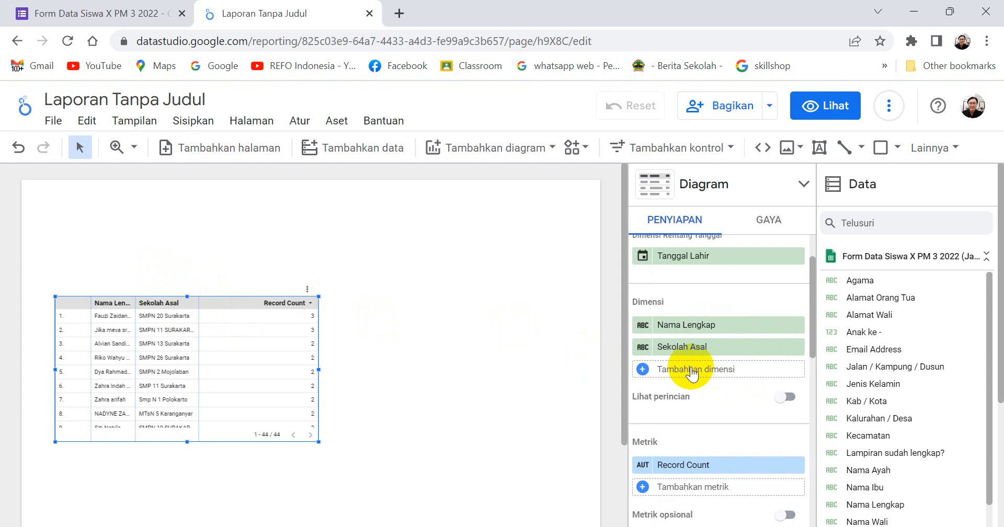
# Add Jenis Kelamin as the table's third dimension and widen the table on the page.
pyautogui.click(649, 369)
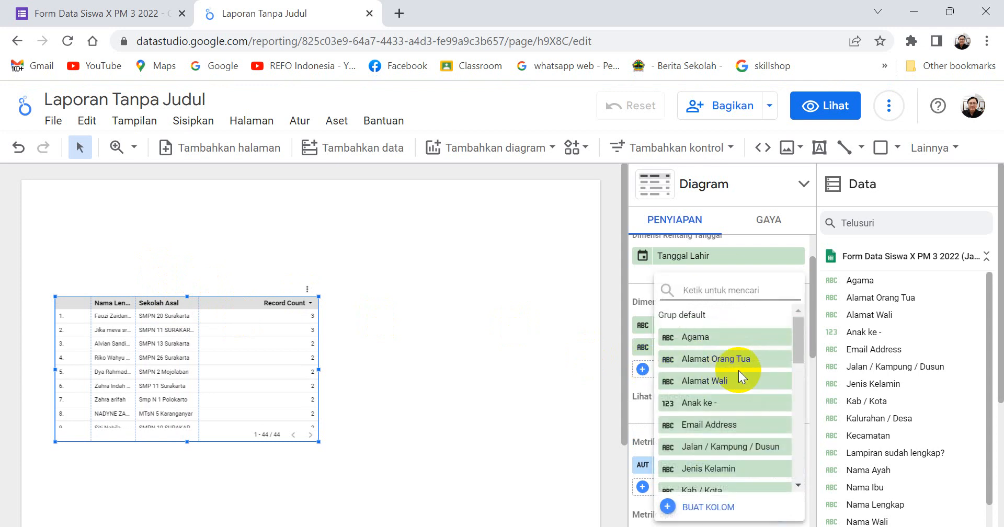
pyautogui.scroll(-3, 740, 403)
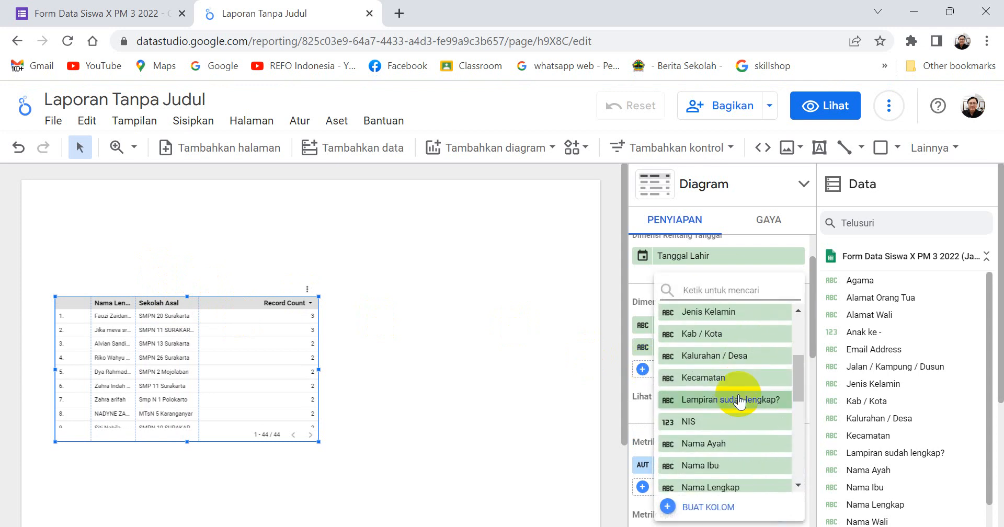
pyautogui.scroll(-5, 739, 401)
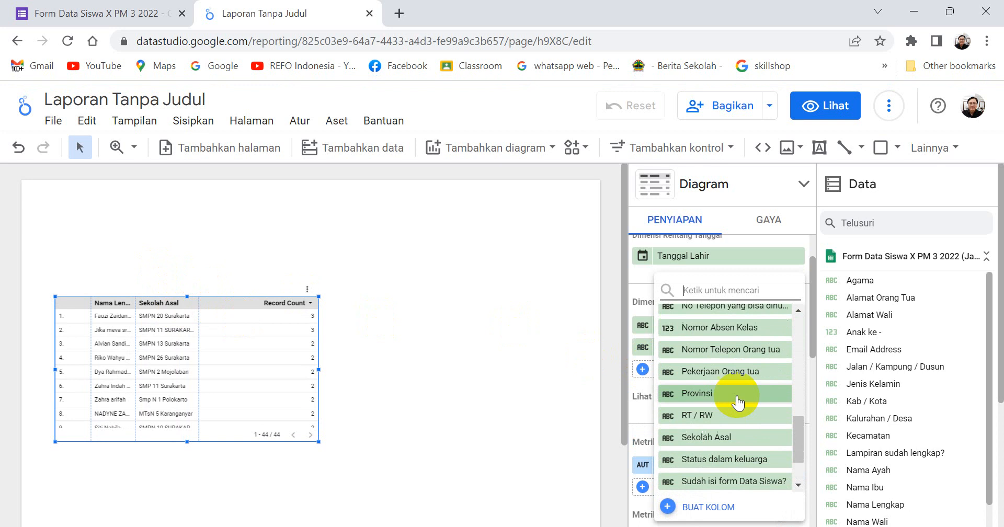
pyautogui.scroll(-2, 737, 402)
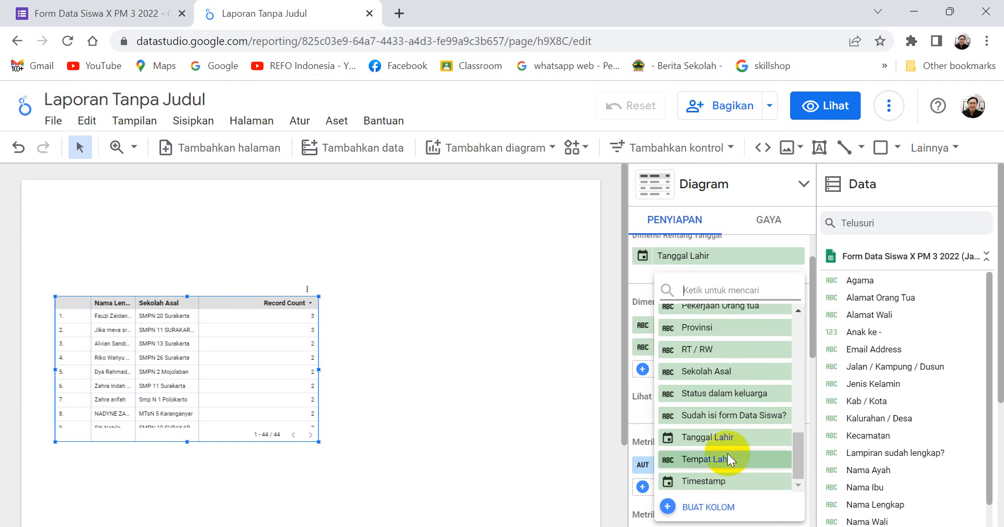
pyautogui.scroll(2, 731, 421)
pyautogui.scroll(4, 717, 389)
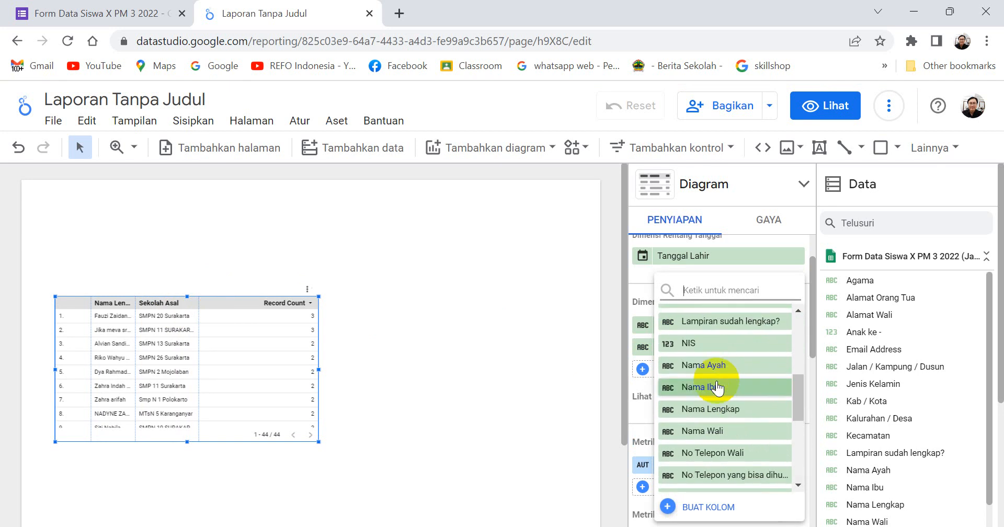
pyautogui.scroll(4, 717, 388)
pyautogui.click(717, 389)
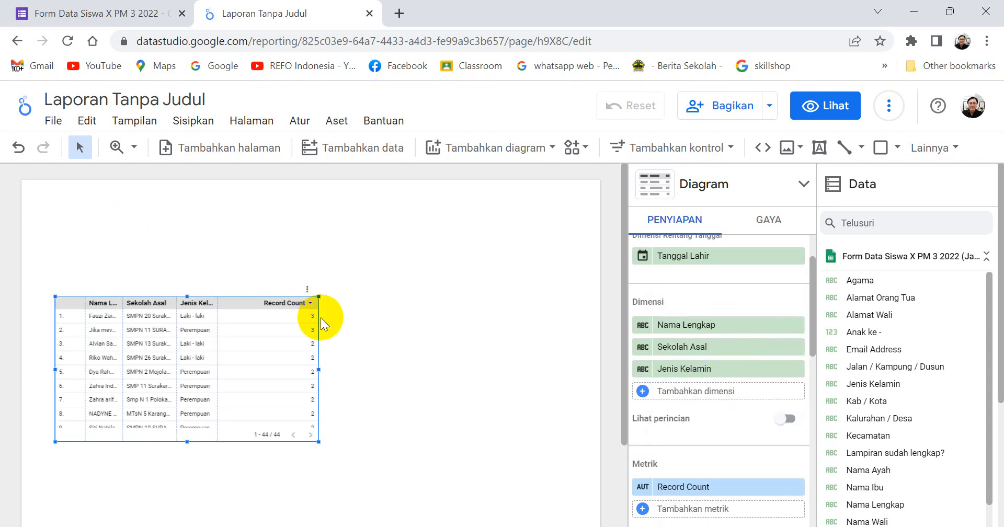
pyautogui.moveTo(321, 318); pyautogui.dragTo(408, 371)
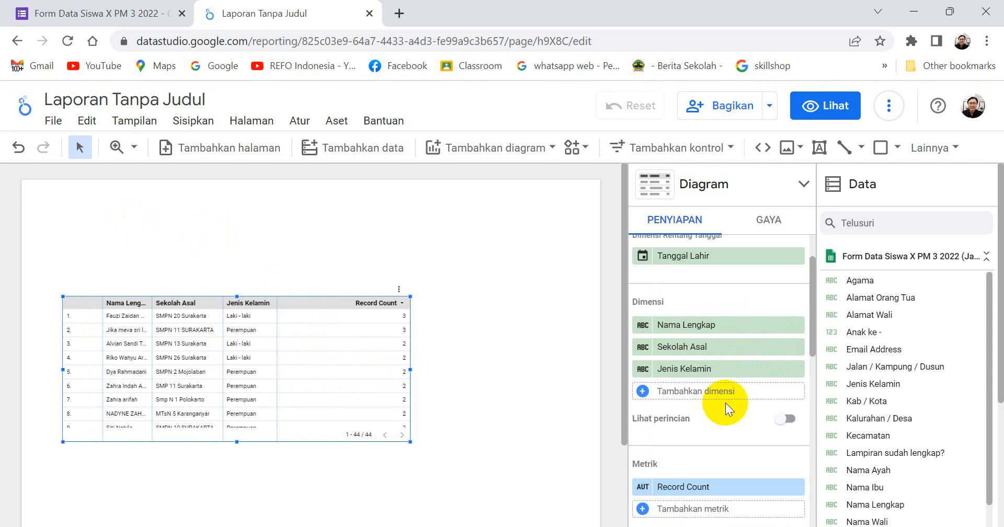
# Add Tanggal Lahir as the table's fourth dimension and narrow the table slightly.
pyautogui.click(642, 392)
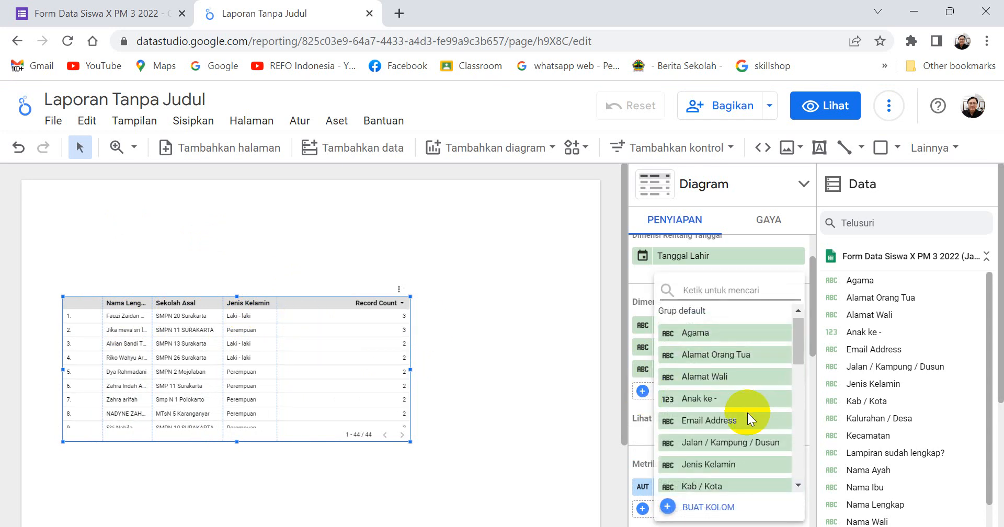
pyautogui.scroll(-5, 748, 413)
pyautogui.scroll(-3, 748, 418)
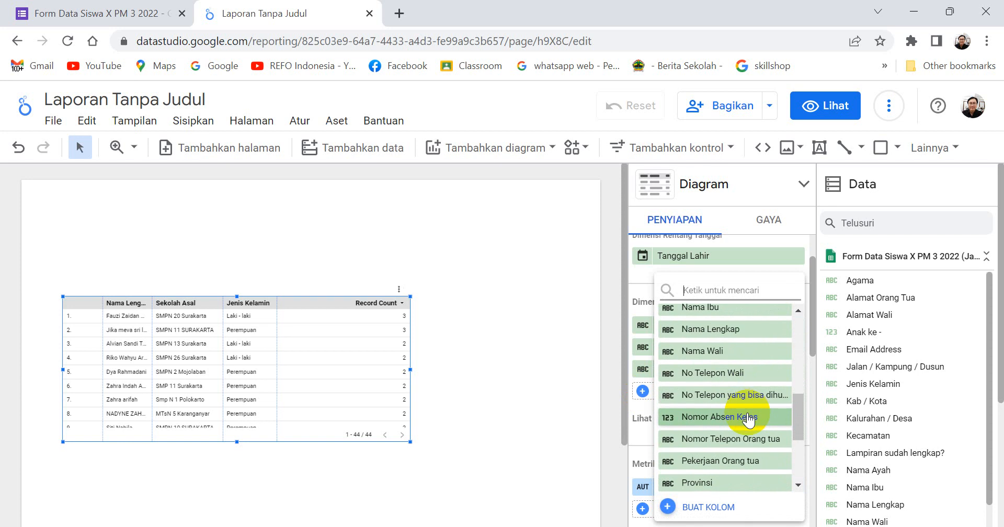
pyautogui.scroll(-3, 745, 409)
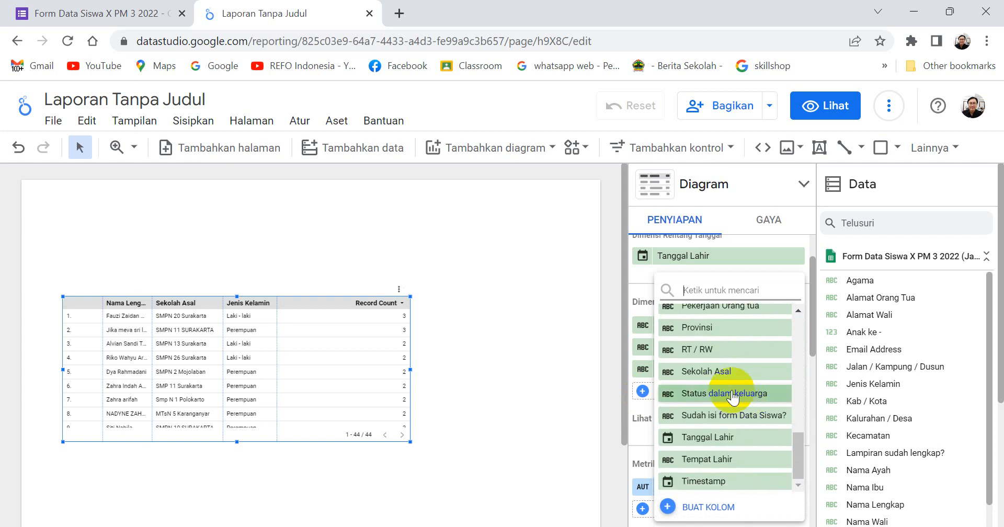
pyautogui.click(704, 437)
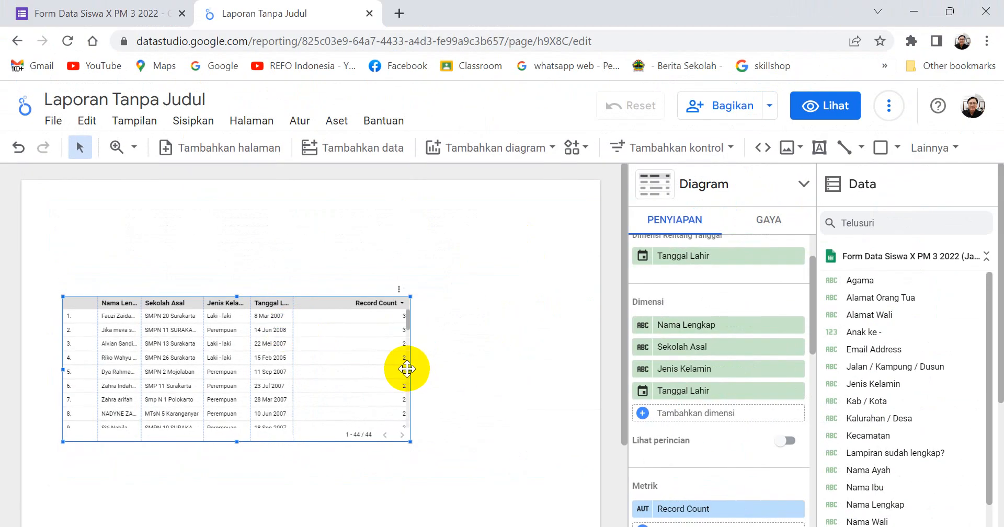
pyautogui.moveTo(408, 369); pyautogui.dragTo(384, 371)
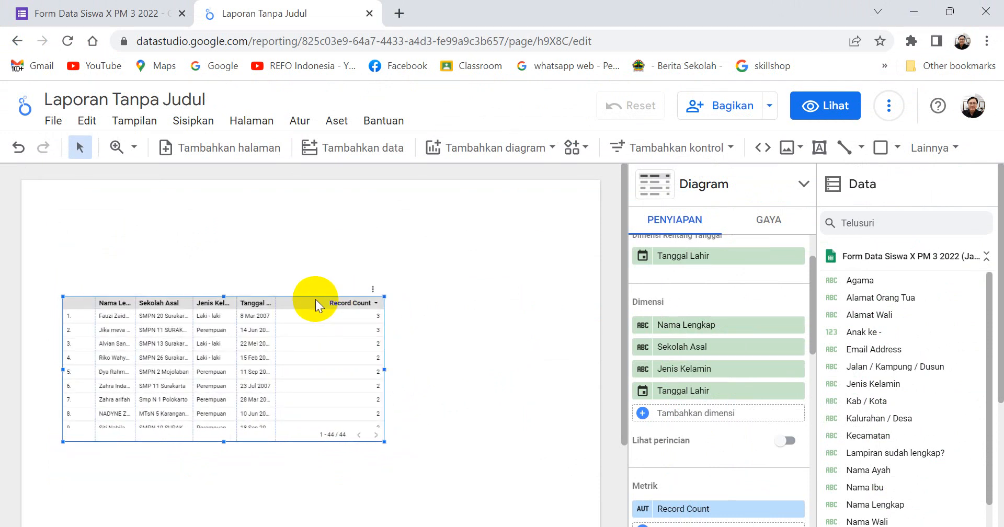
# Move the table slightly lower and toward the page's left edge, and narrow its row-number column to give Nama Lengkap more room.
pyautogui.moveTo(315, 300); pyautogui.dragTo(321, 331)
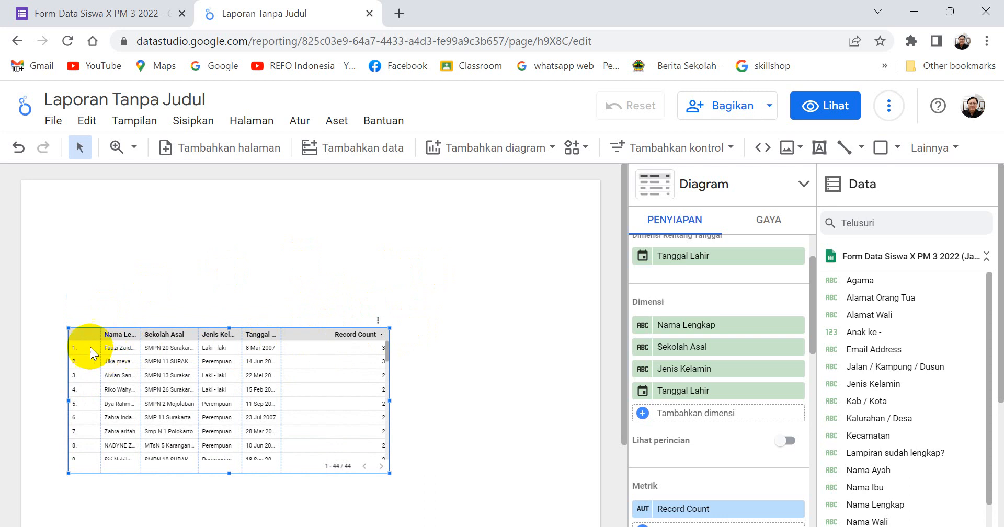
pyautogui.moveTo(87, 334); pyautogui.dragTo(72, 331)
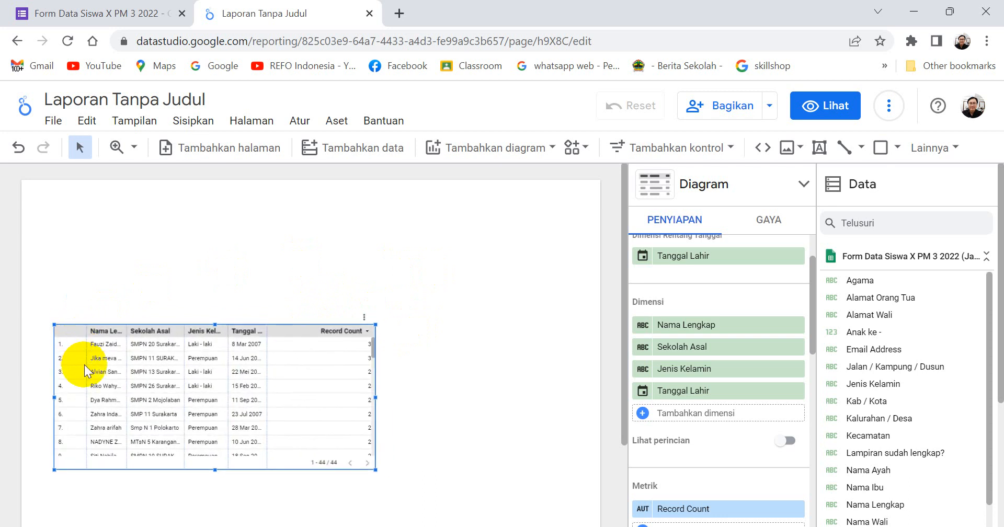
pyautogui.moveTo(87, 365); pyautogui.dragTo(72, 365)
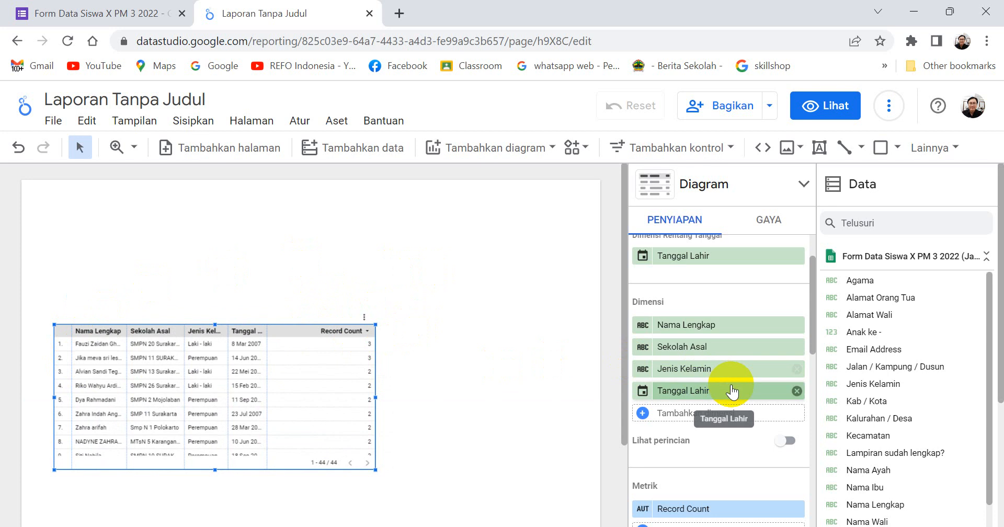
# Add Kecamatan as the table's fifth dimension.
pyautogui.click(642, 413)
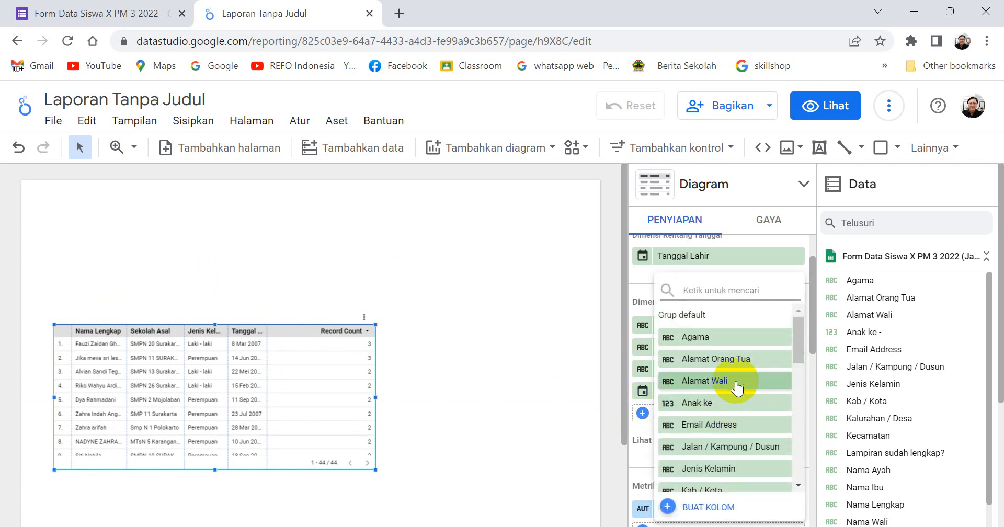
pyautogui.scroll(-3, 737, 387)
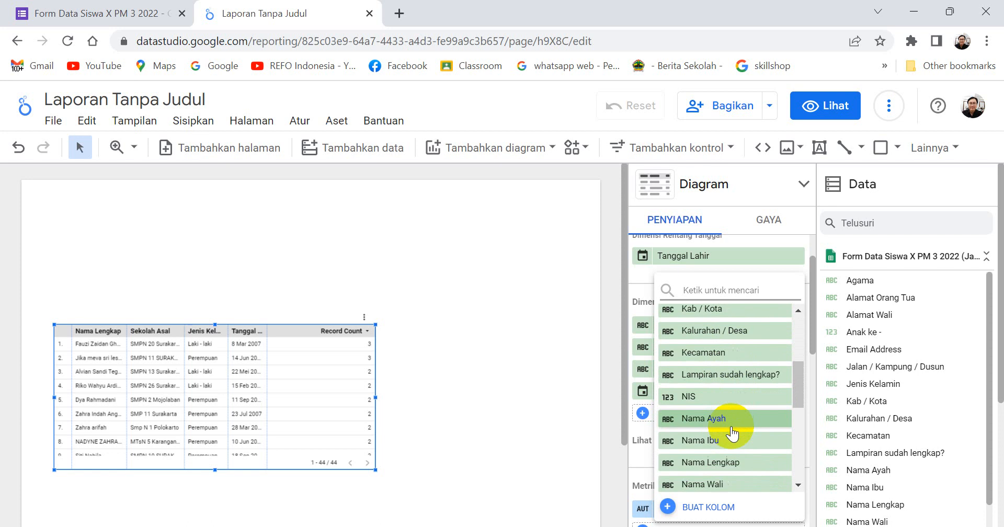
pyautogui.scroll(-3, 732, 433)
pyautogui.scroll(-3, 743, 339)
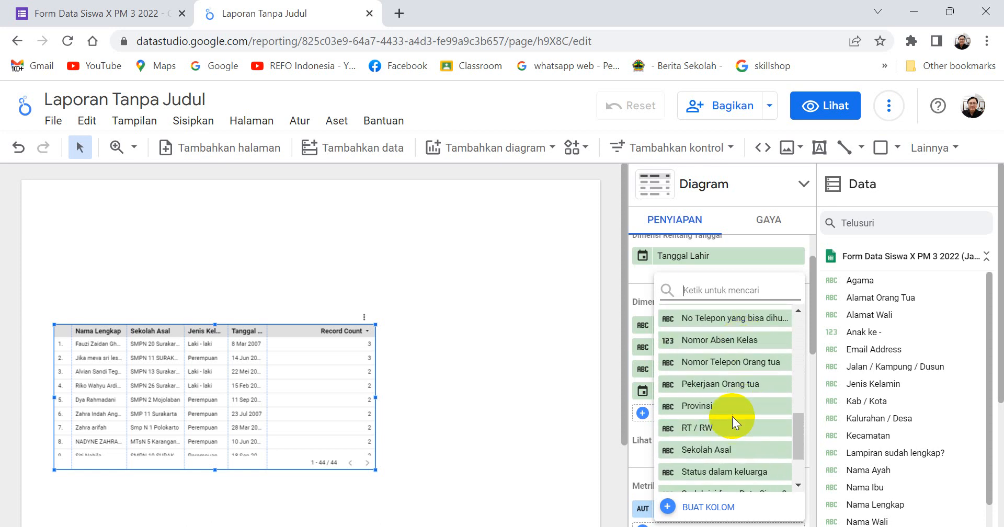
pyautogui.scroll(-2, 732, 416)
pyautogui.scroll(2, 739, 356)
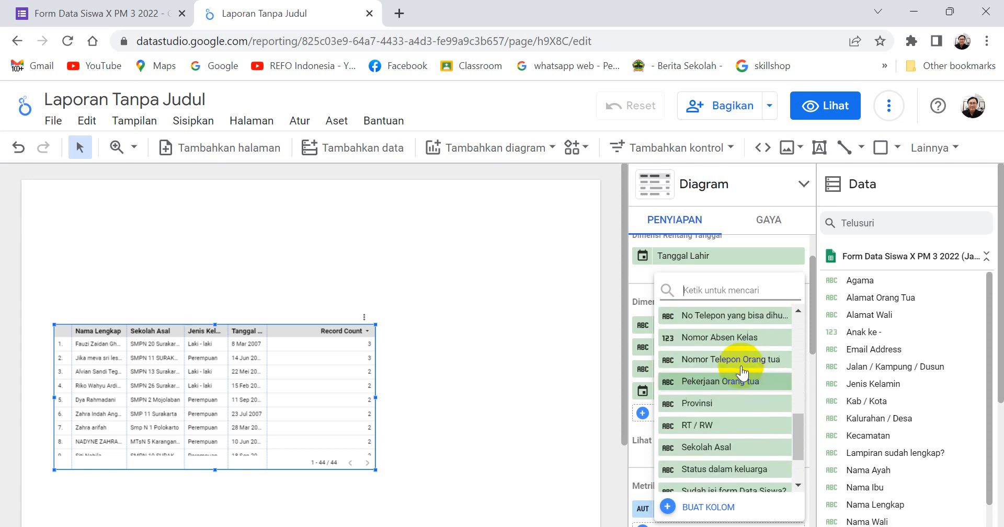
pyautogui.scroll(-2, 738, 358)
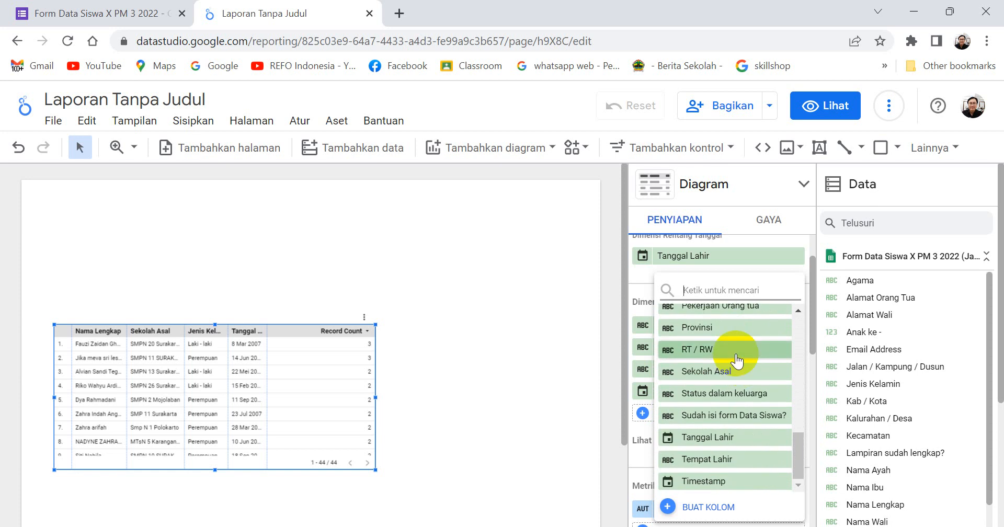
pyautogui.scroll(2, 735, 424)
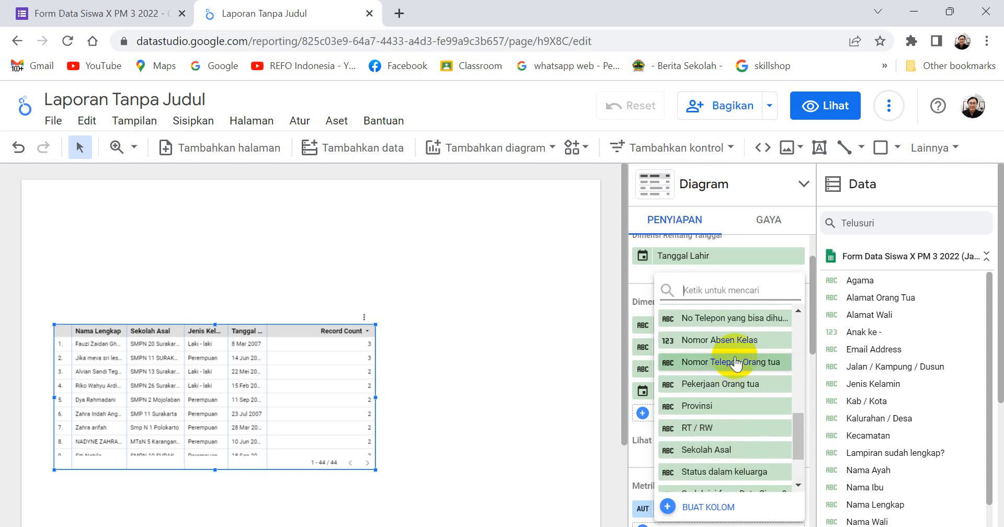
pyautogui.scroll(-2, 729, 420)
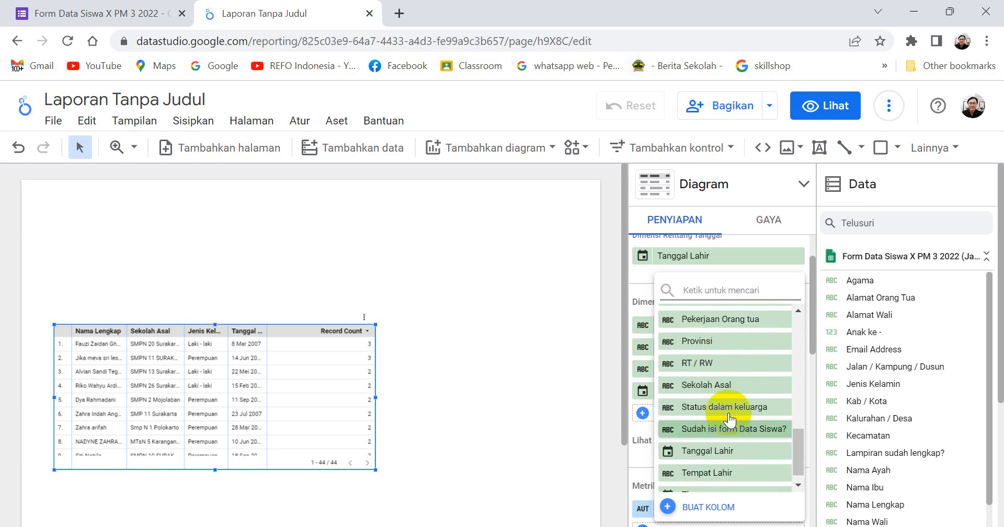
pyautogui.scroll(5, 729, 419)
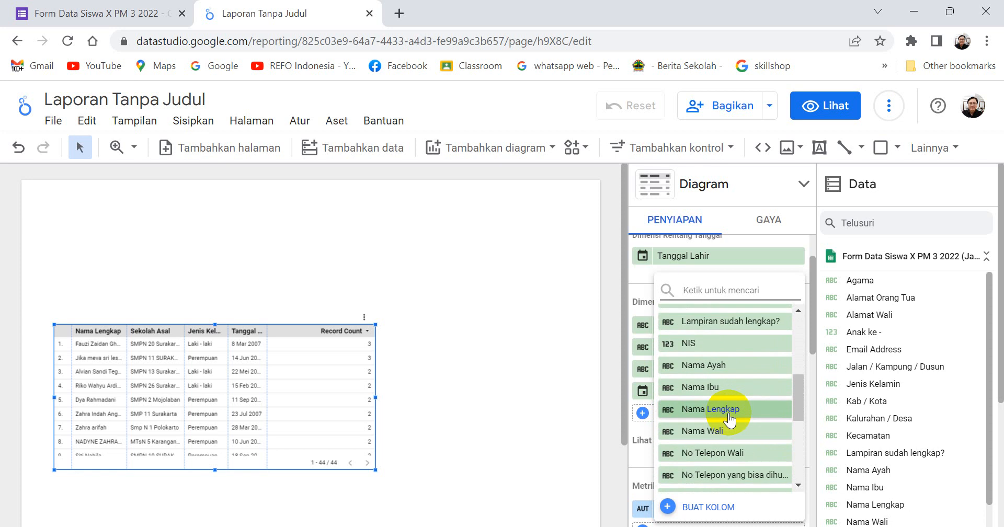
pyautogui.scroll(2, 729, 420)
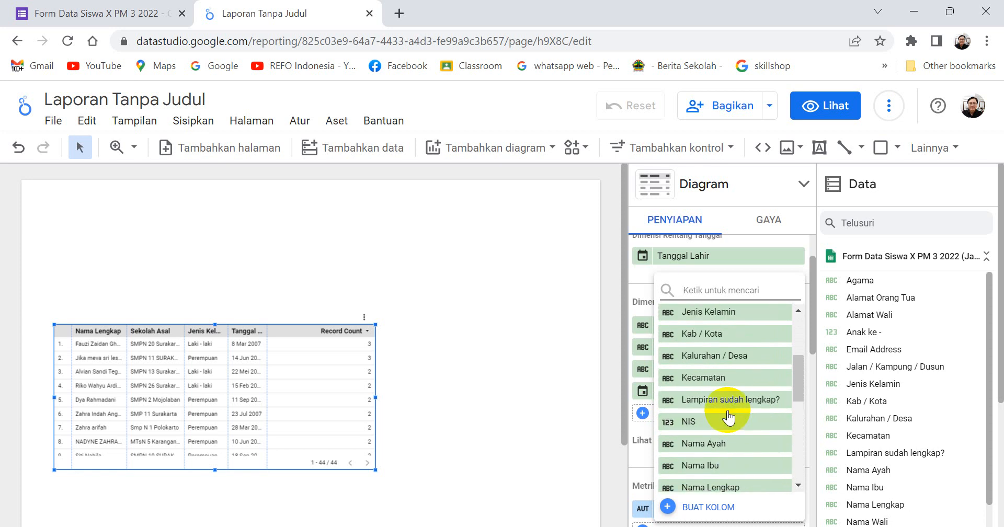
pyautogui.click(701, 378)
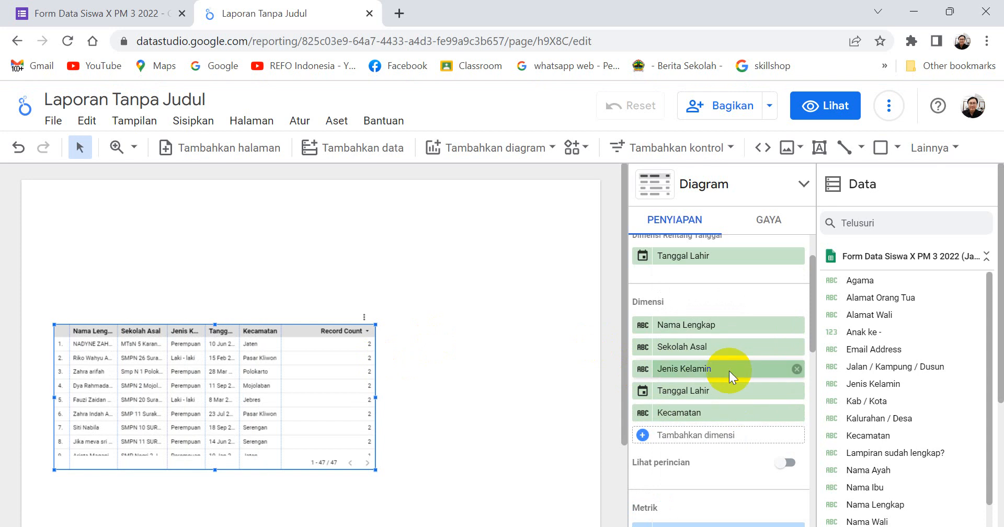
# Add Kab / Kota as the table's sixth dimension and widen the table across most of the page.
pyautogui.click(643, 436)
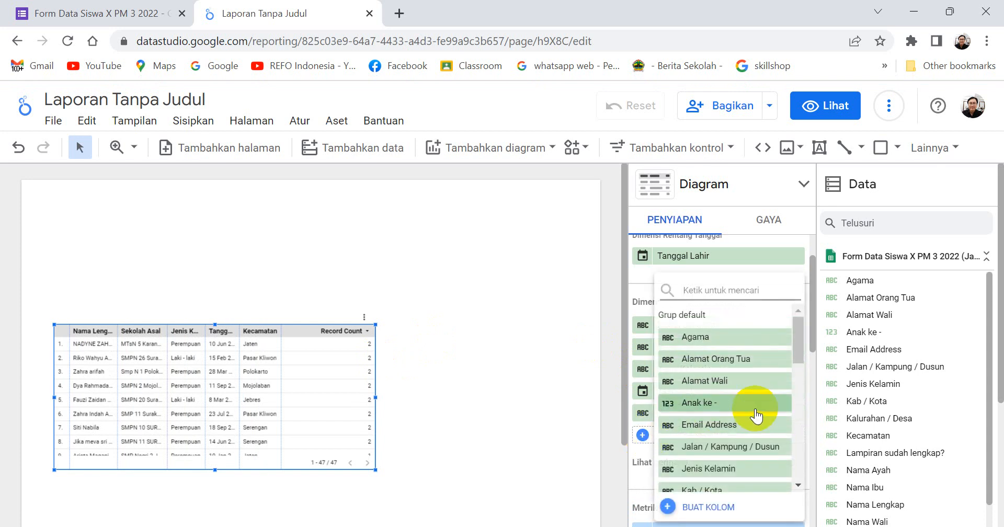
pyautogui.scroll(-2, 755, 410)
pyautogui.scroll(2, 754, 407)
pyautogui.scroll(-3, 754, 410)
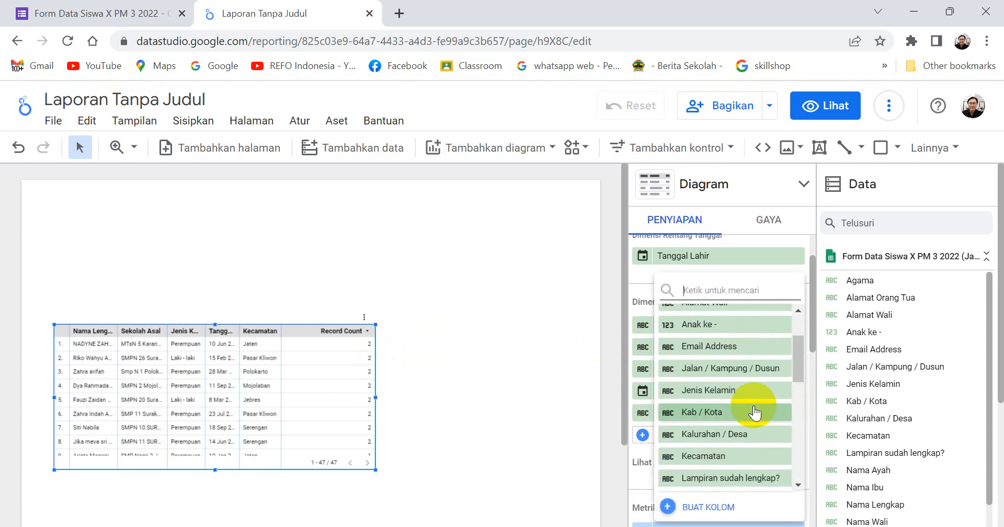
pyautogui.click(713, 410)
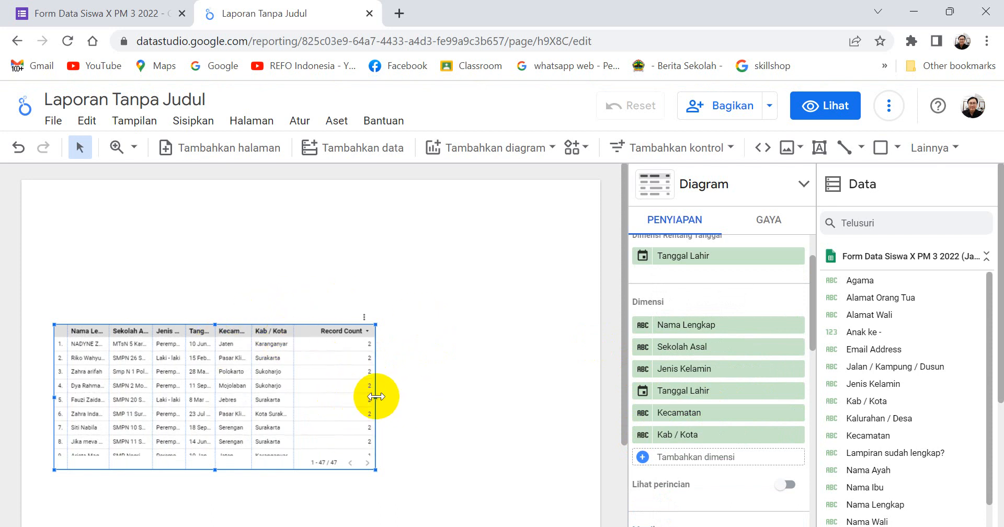
pyautogui.moveTo(375, 397); pyautogui.dragTo(507, 391)
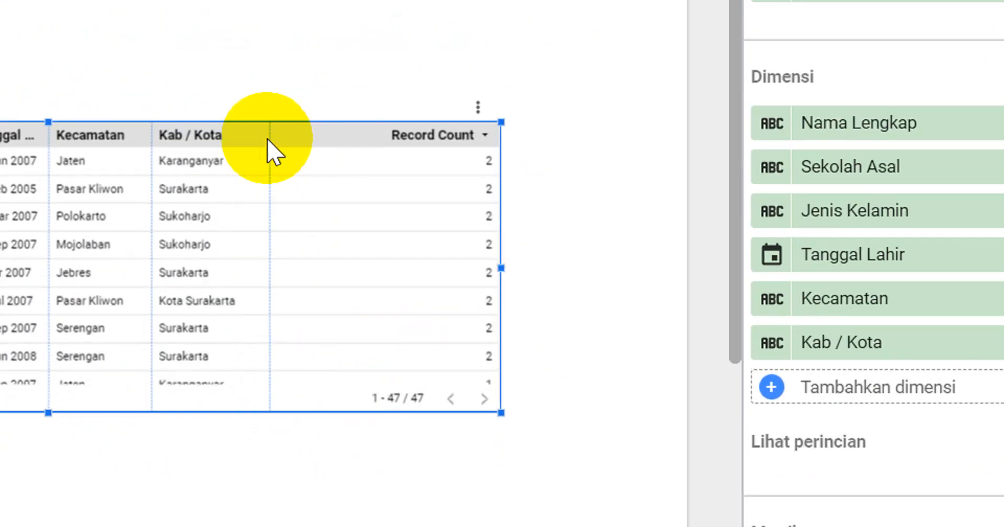
# Redistribute the table's column widths so Sekolah Asal, Jenis Kelamin and Tanggal Lahir fit in full, and reposition the table horizontally on the page.
pyautogui.moveTo(267, 139); pyautogui.dragTo(359, 141)
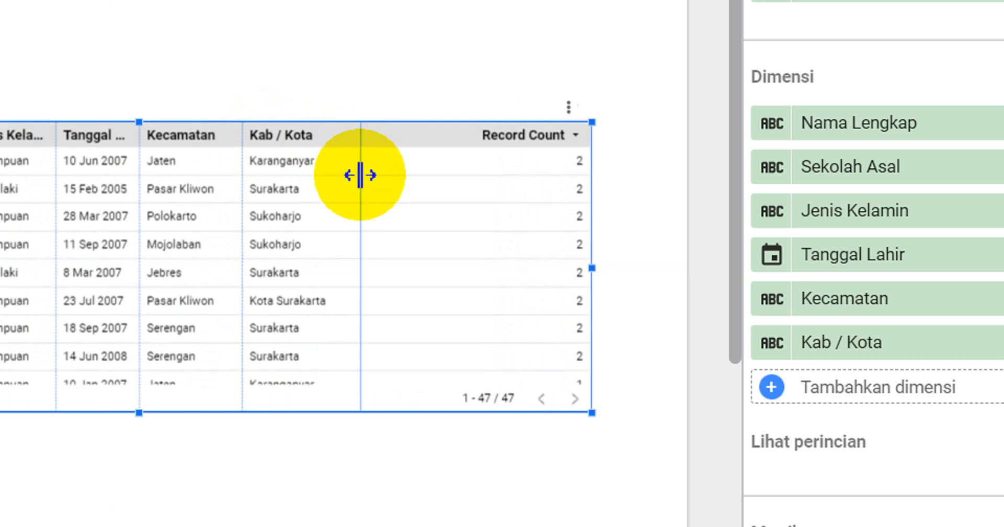
pyautogui.moveTo(359, 175); pyautogui.dragTo(452, 183)
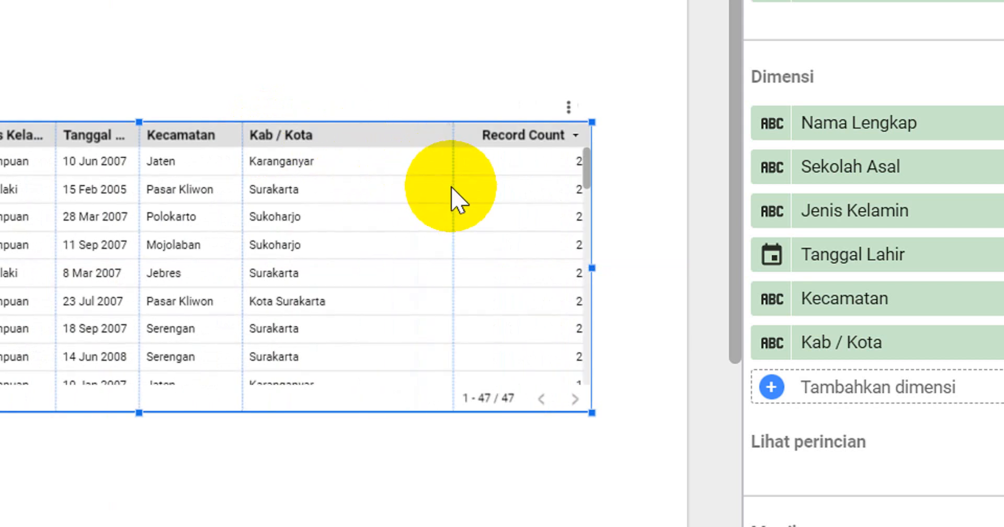
pyautogui.moveTo(241, 177); pyautogui.dragTo(370, 177)
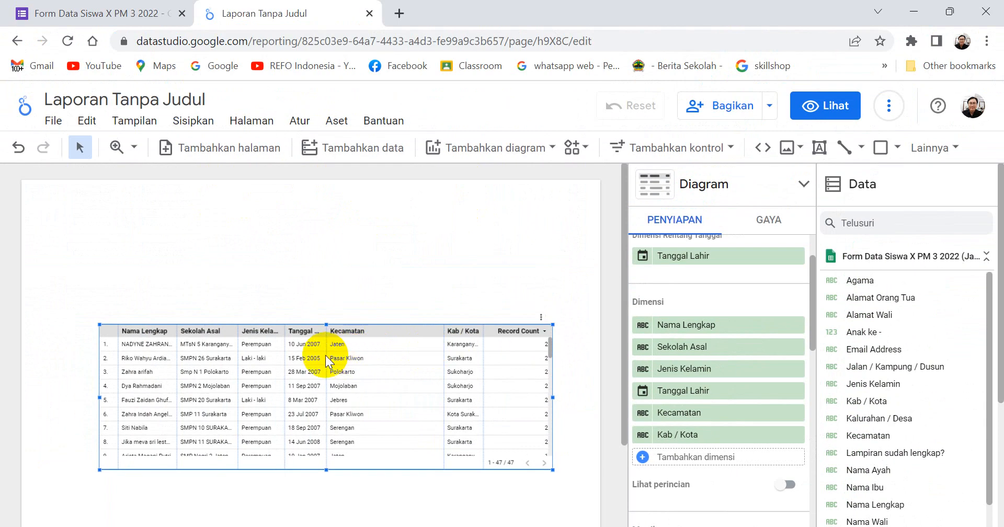
pyautogui.moveTo(333, 355); pyautogui.dragTo(410, 354)
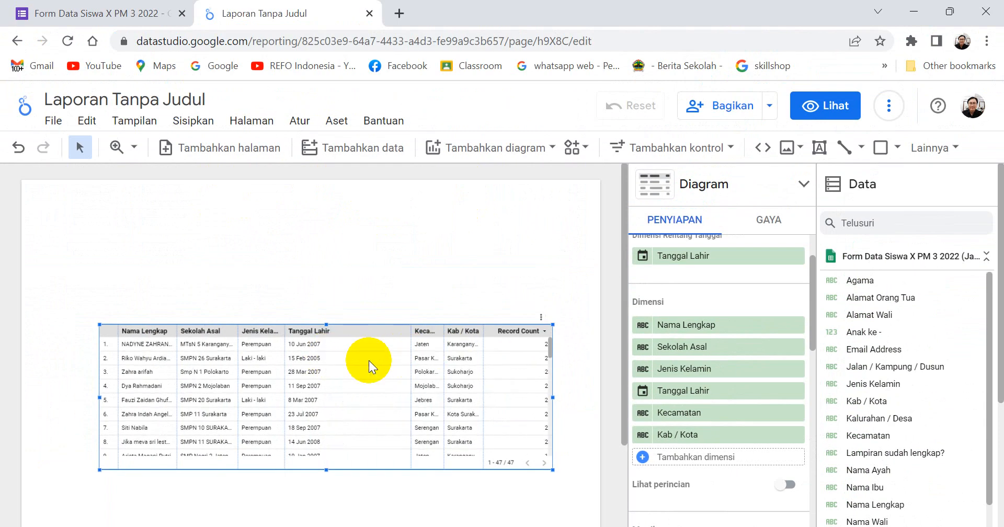
pyautogui.moveTo(283, 362); pyautogui.dragTo(351, 362)
pyautogui.moveTo(239, 372); pyautogui.dragTo(290, 365)
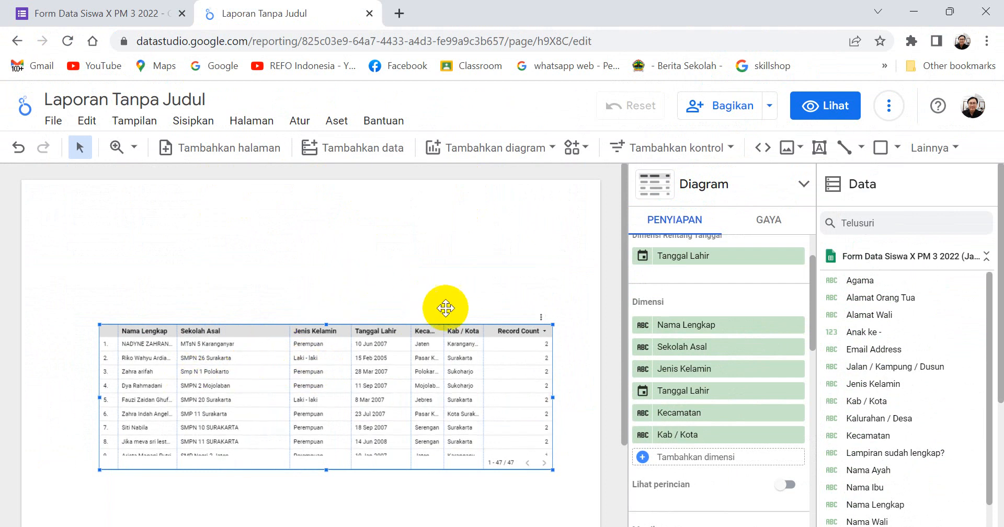
pyautogui.click(385, 268)
pyautogui.moveTo(265, 331); pyautogui.dragTo(230, 334)
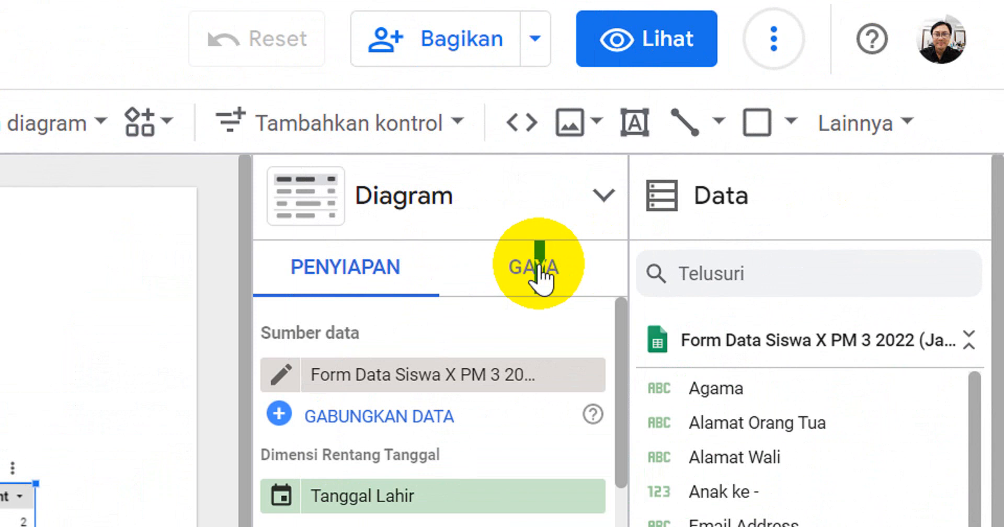
# Give the table a light blue header background and pale cyan odd-numbered rows.
pyautogui.click(538, 269)
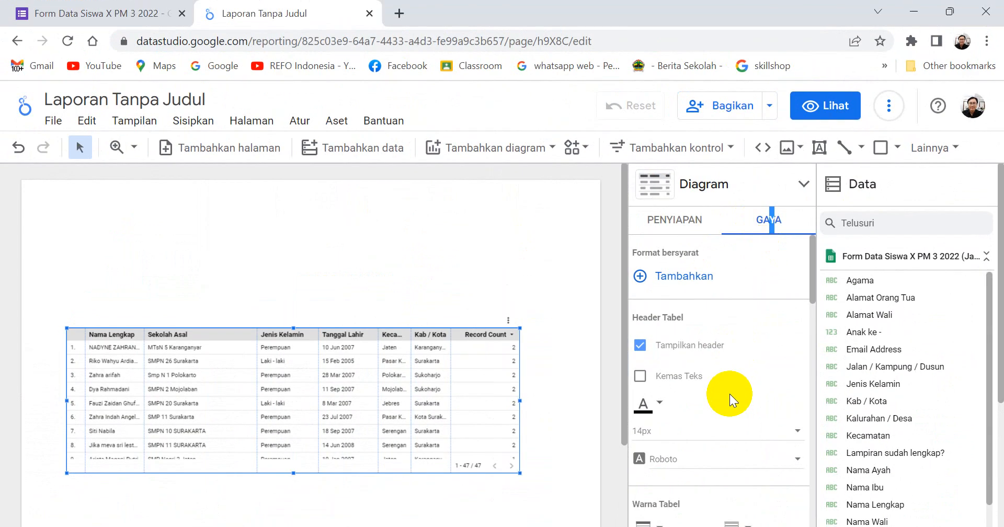
pyautogui.scroll(-2, 729, 400)
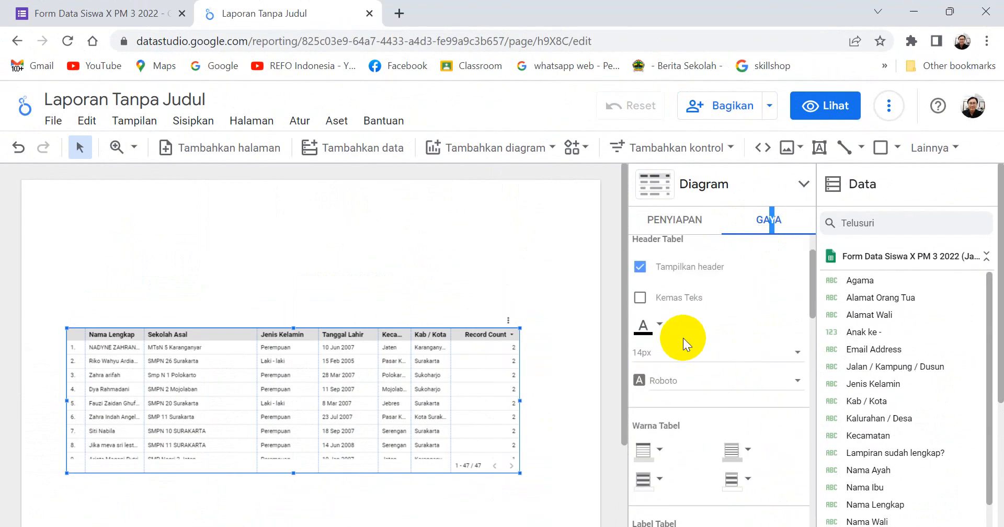
pyautogui.scroll(-2, 687, 345)
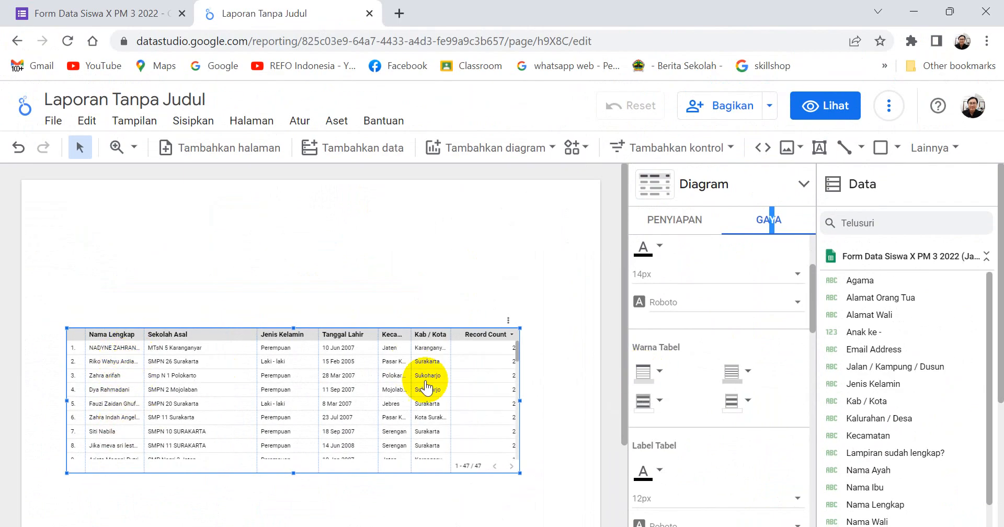
pyautogui.click(659, 372)
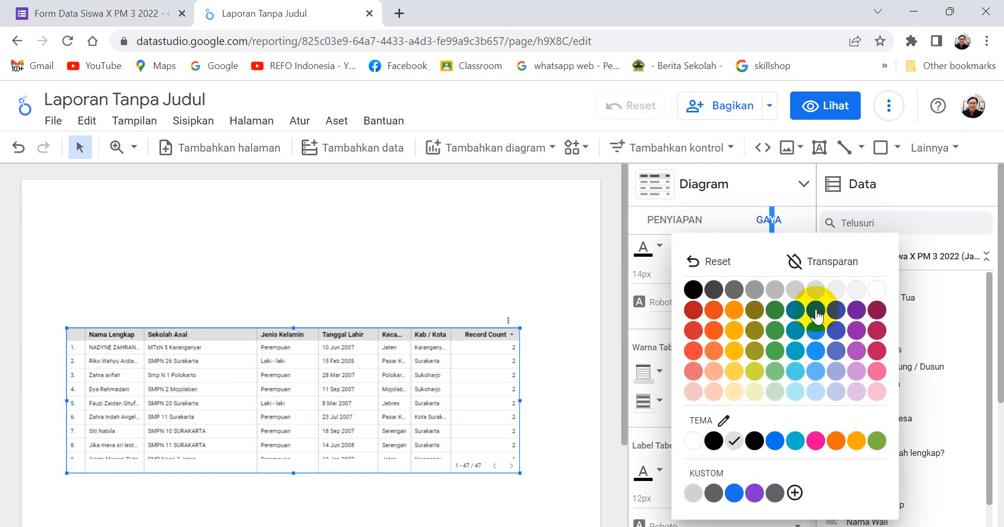
pyautogui.click(815, 372)
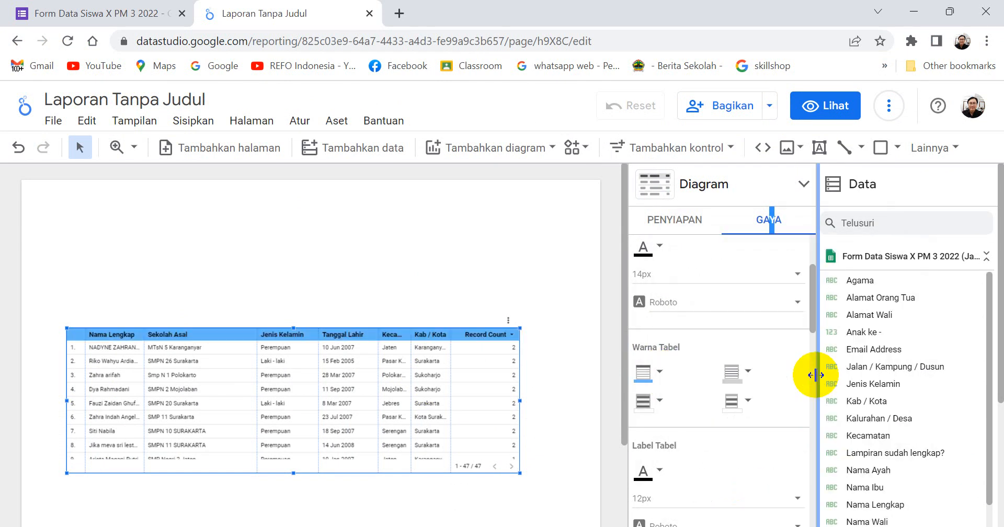
pyautogui.click(658, 400)
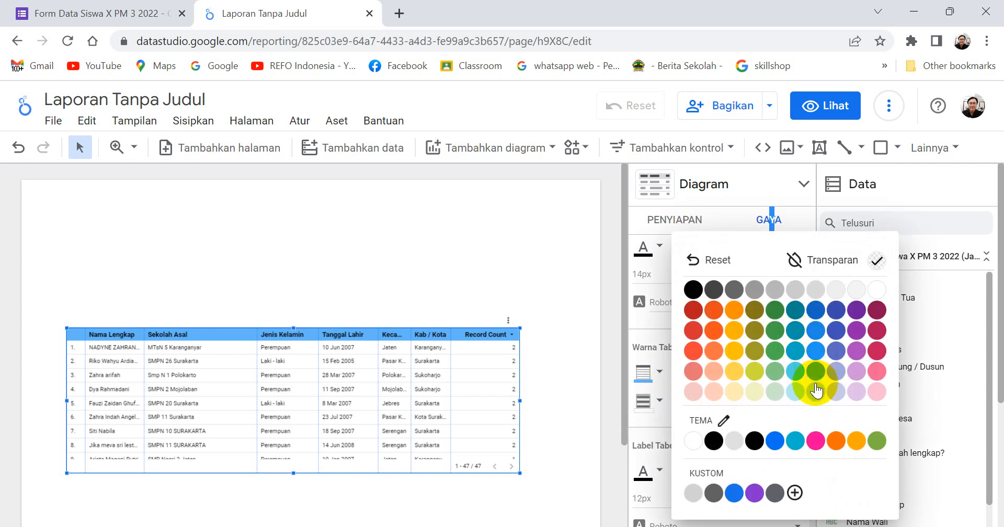
pyautogui.click(795, 393)
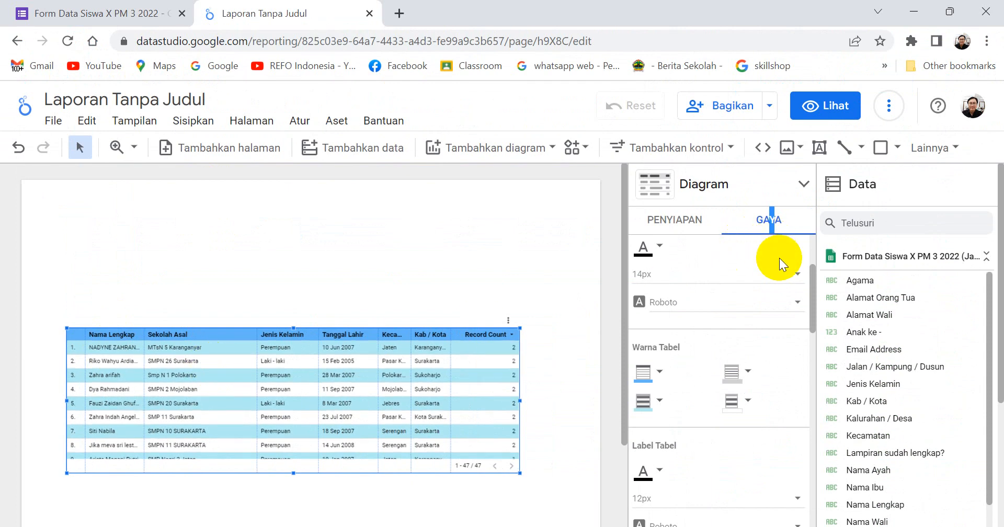
# Review the table's remaining style options and move the table slightly lower on the page.
pyautogui.scroll(3, 779, 259)
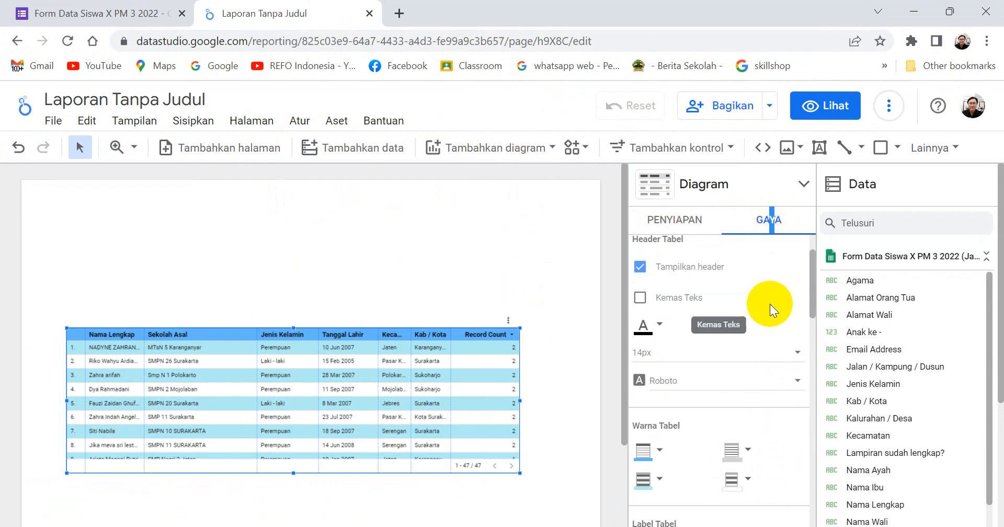
pyautogui.scroll(-8, 769, 303)
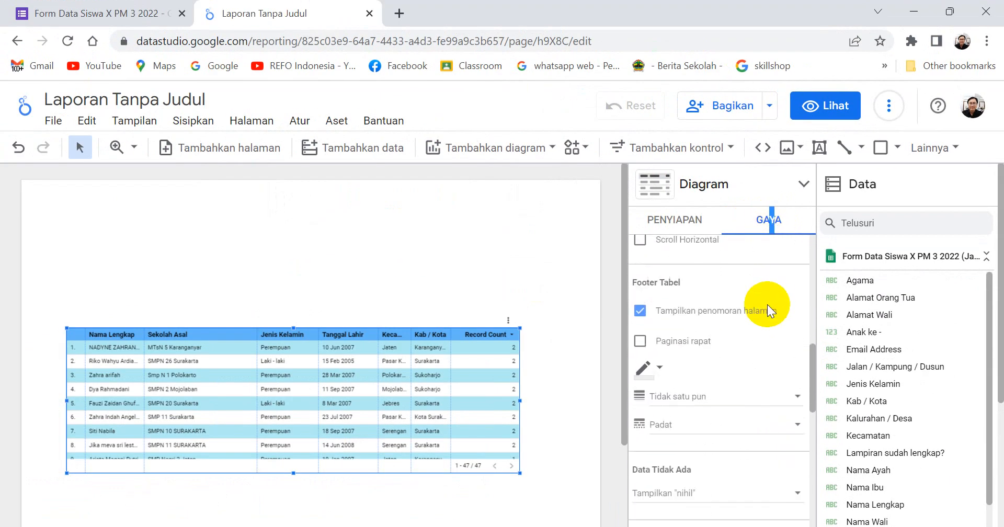
pyautogui.scroll(8, 767, 305)
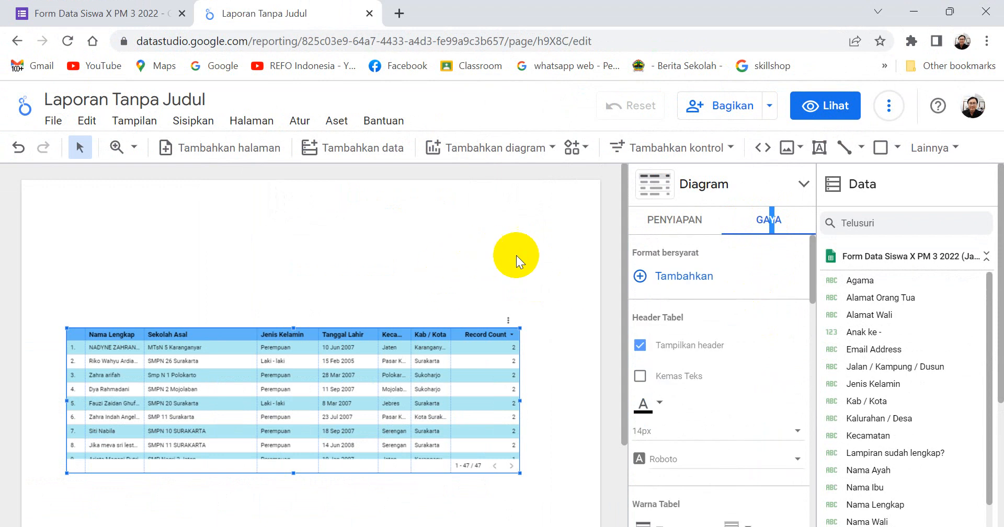
pyautogui.click(516, 256)
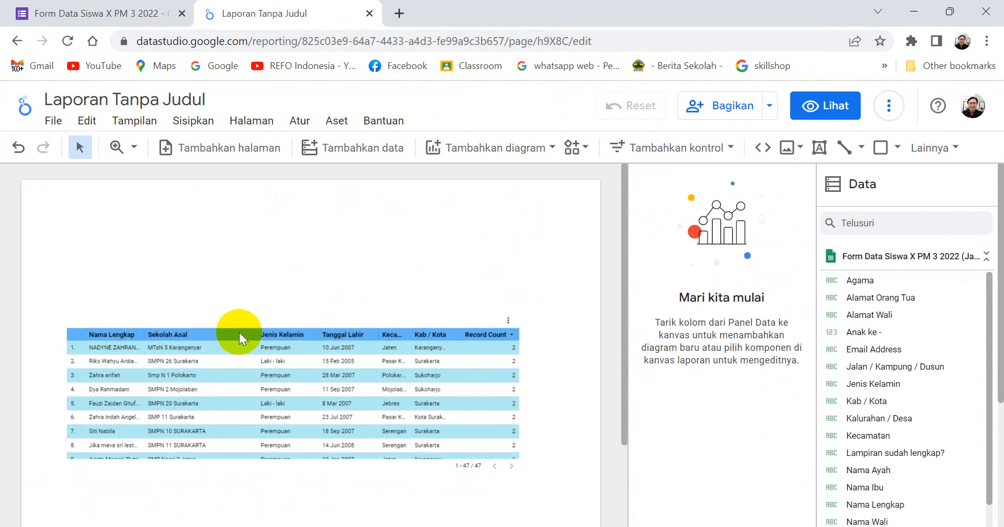
pyautogui.moveTo(239, 332); pyautogui.dragTo(241, 344)
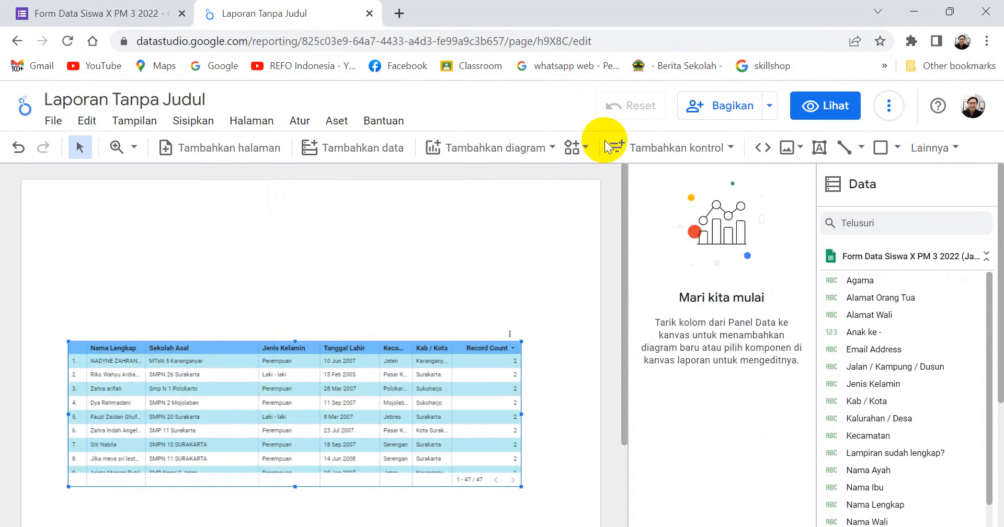
# Insert a pie chart in the upper middle of the page, overlapping the top of the table.
pyautogui.click(553, 152)
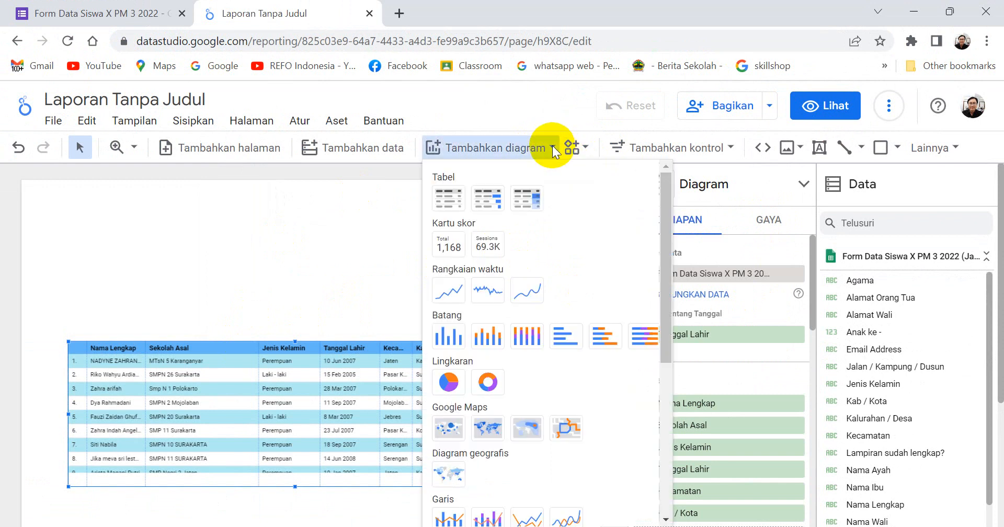
pyautogui.click(451, 383)
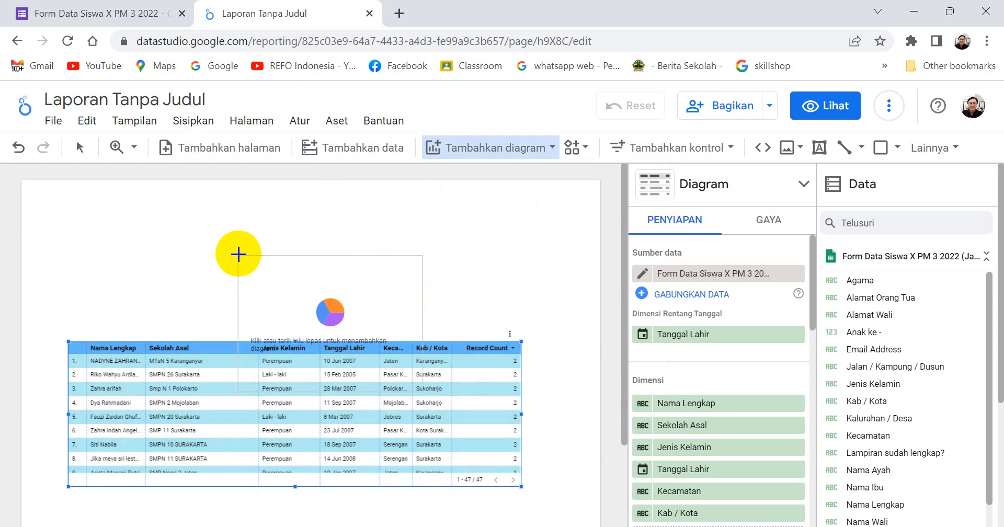
pyautogui.click(238, 249)
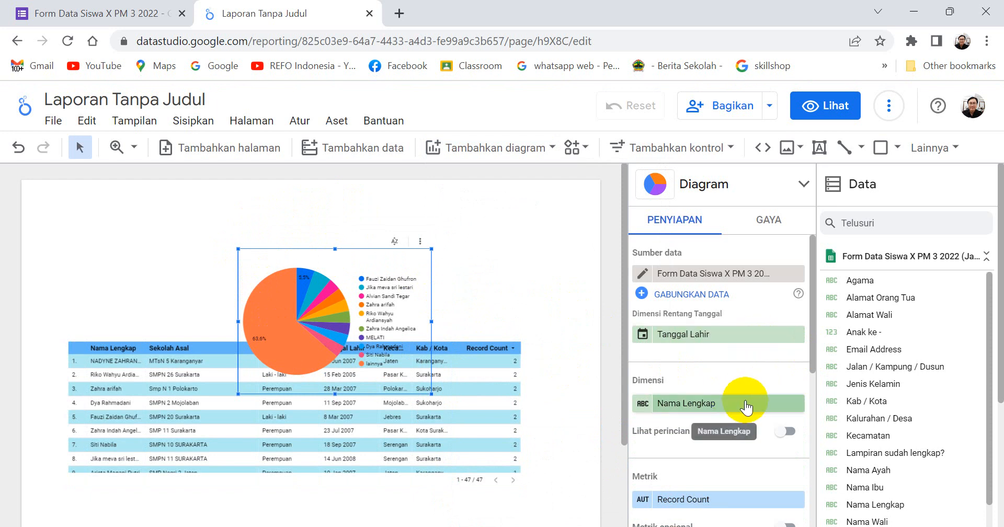
# Replace the pie chart's Nama Lengkap dimension with Jenis Kelamin.
pyautogui.scroll(-2, 745, 400)
pyautogui.scroll(-2, 745, 396)
pyautogui.scroll(4, 744, 396)
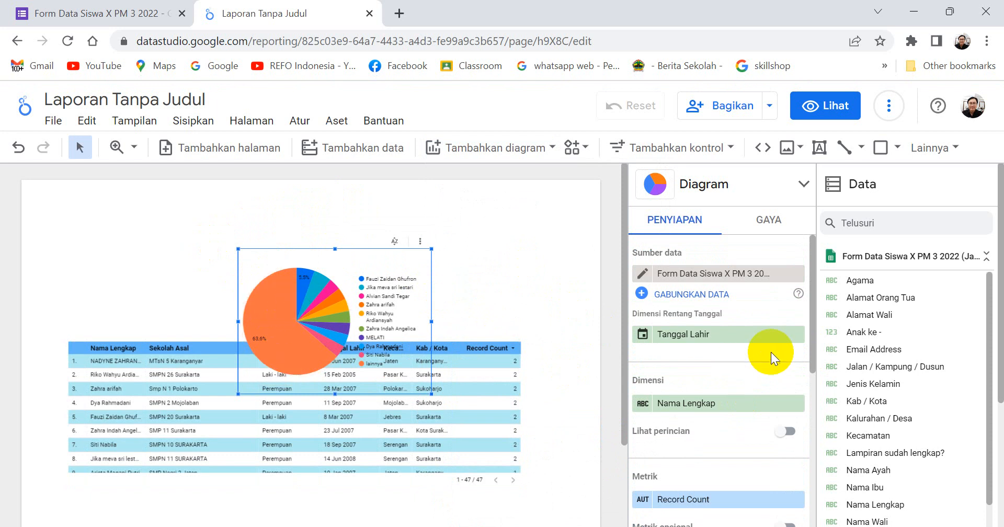
pyautogui.click(729, 404)
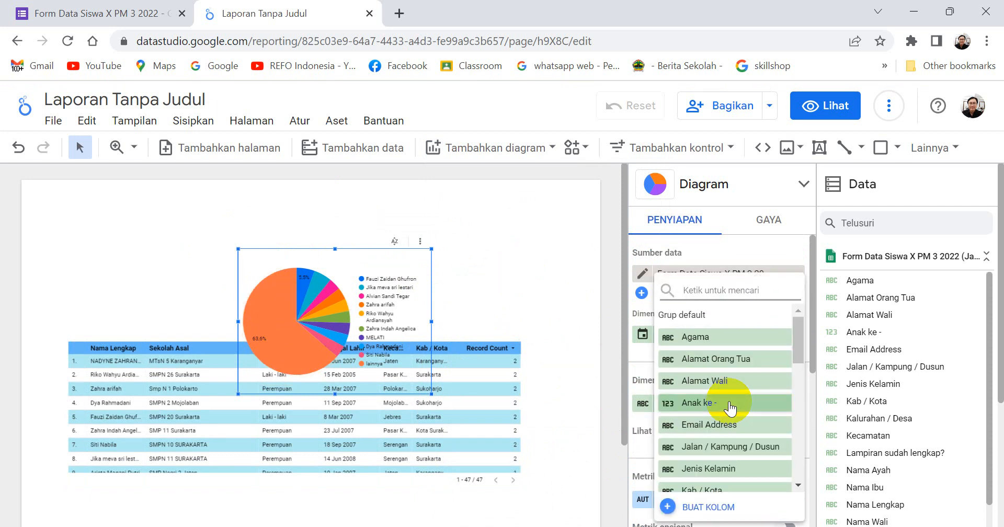
pyautogui.scroll(-3, 728, 401)
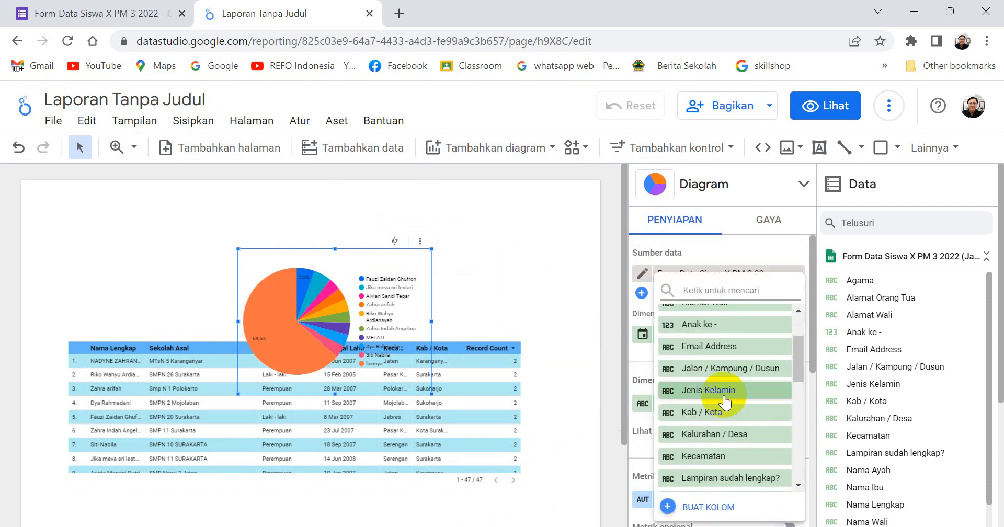
pyautogui.click(724, 395)
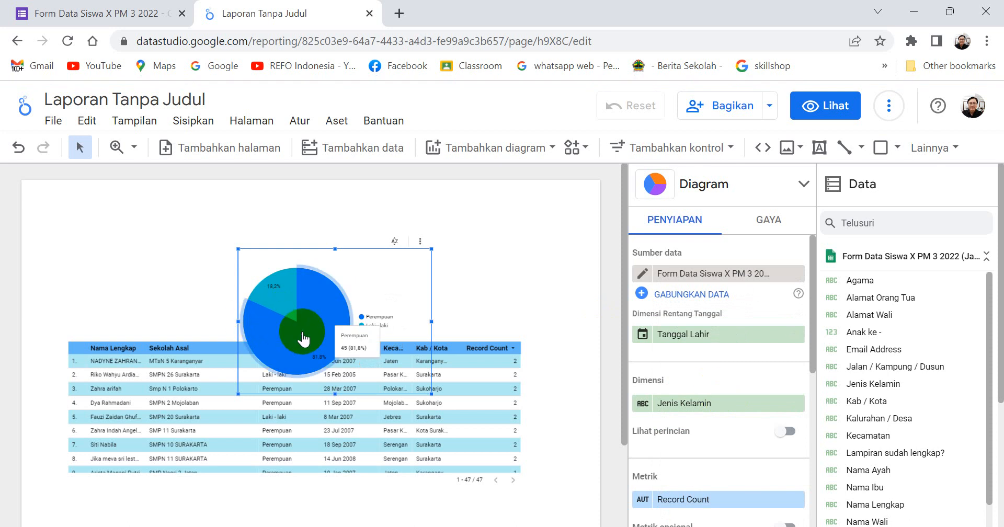
# Move the pie chart up into the empty space above the table.
pyautogui.moveTo(327, 313); pyautogui.dragTo(319, 267)
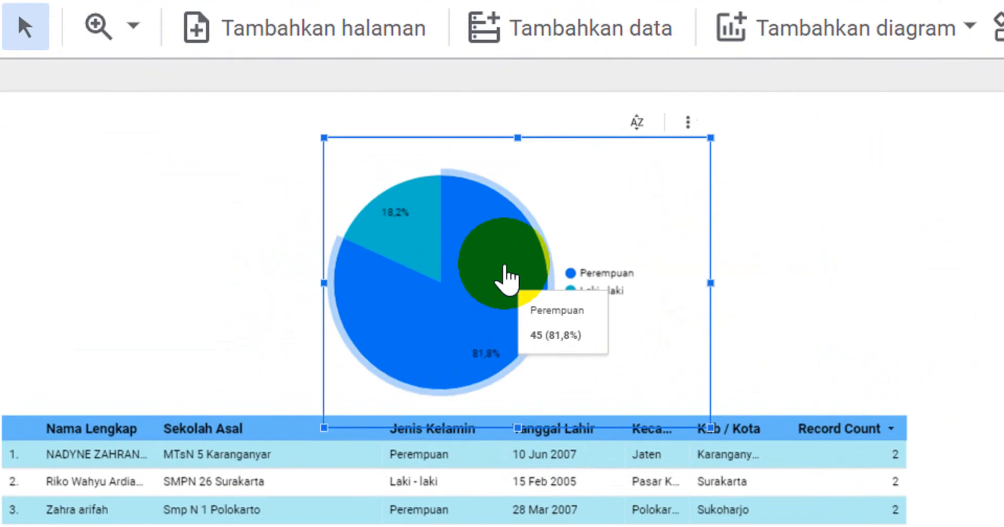
pyautogui.click(861, 325)
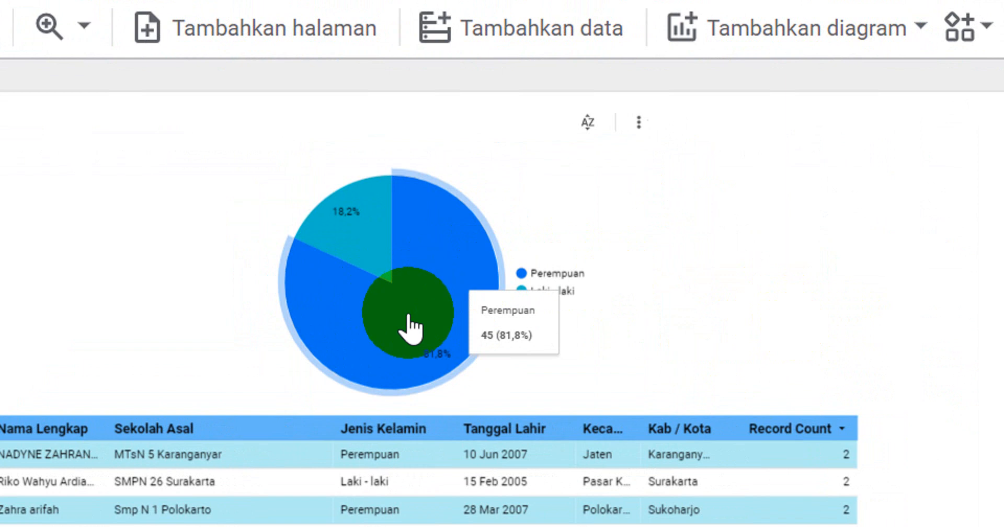
pyautogui.click(424, 327)
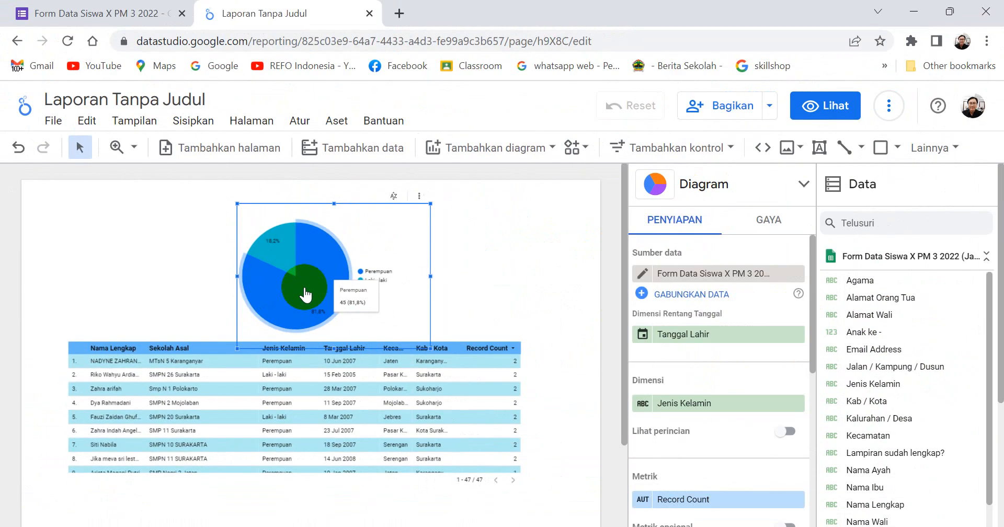
pyautogui.click(554, 252)
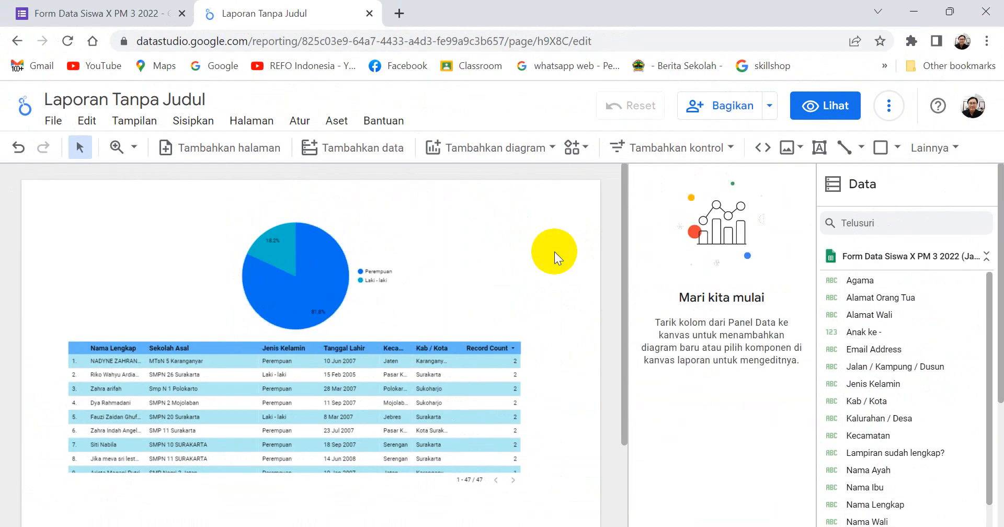
# Select the pie chart's Perempuan slice, shrink the chart, and place it just above the middle of the table.
pyautogui.click(313, 281)
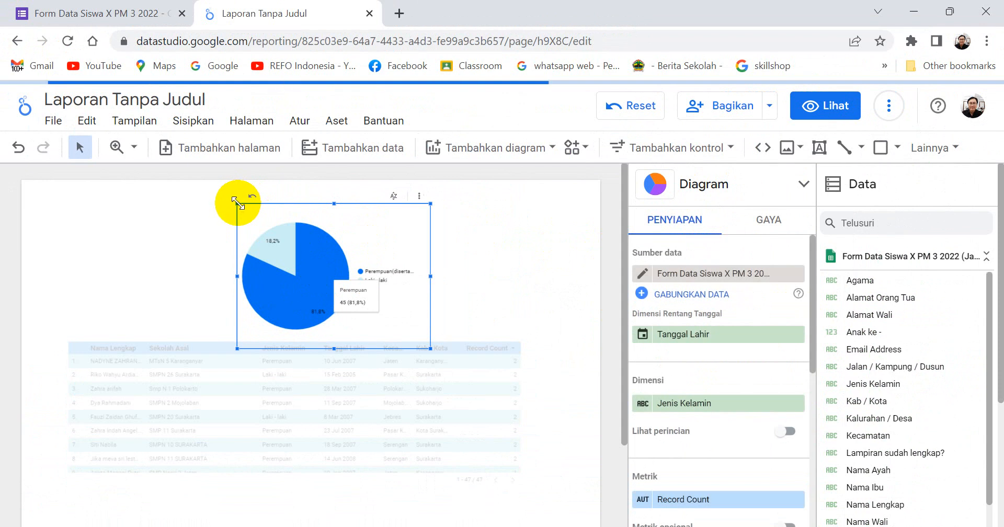
pyautogui.moveTo(234, 200); pyautogui.dragTo(321, 268)
pyautogui.click(503, 270)
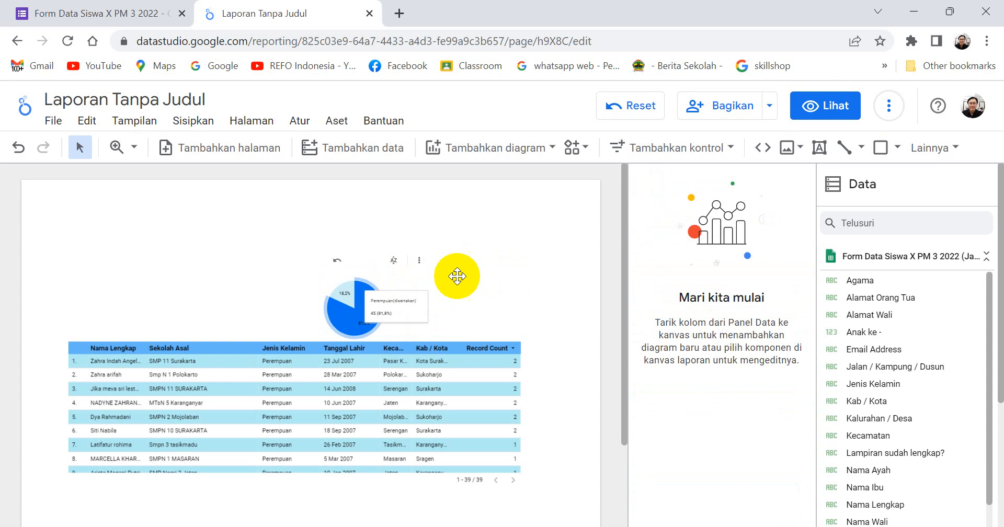
pyautogui.moveTo(343, 316); pyautogui.dragTo(305, 309)
pyautogui.click(472, 260)
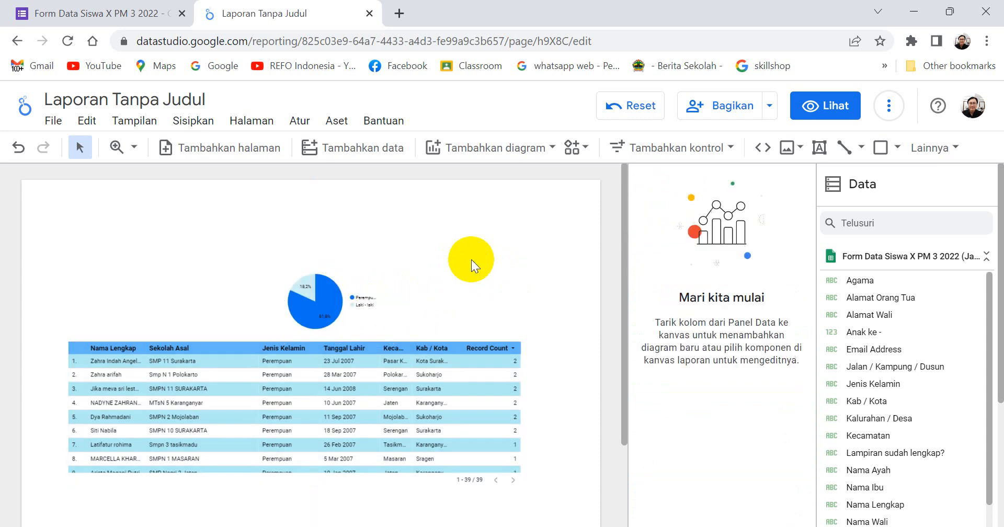
pyautogui.click(583, 150)
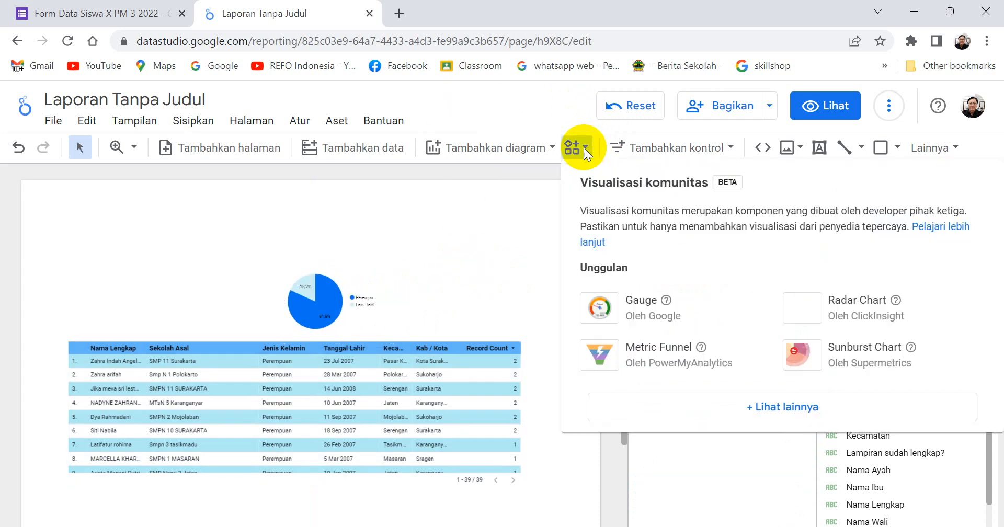
pyautogui.click(550, 146)
pyautogui.click(551, 146)
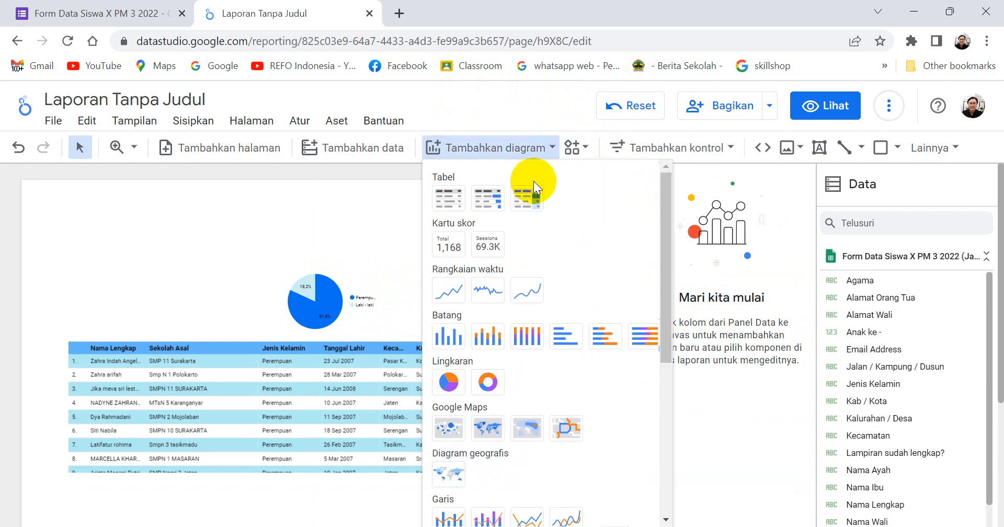
pyautogui.click(584, 152)
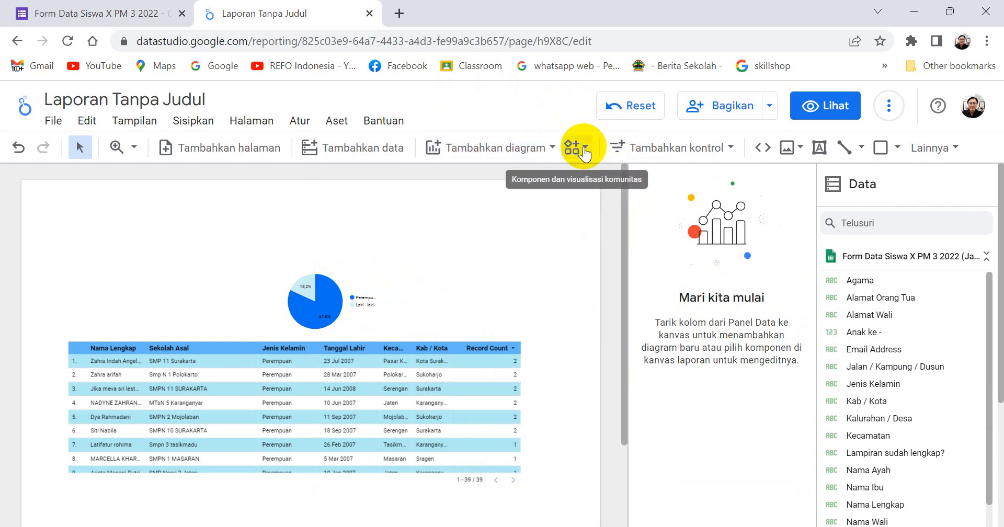
# Add a Nama Lengkap drop-down control above the table's left end and check its list of values.
pyautogui.click(728, 148)
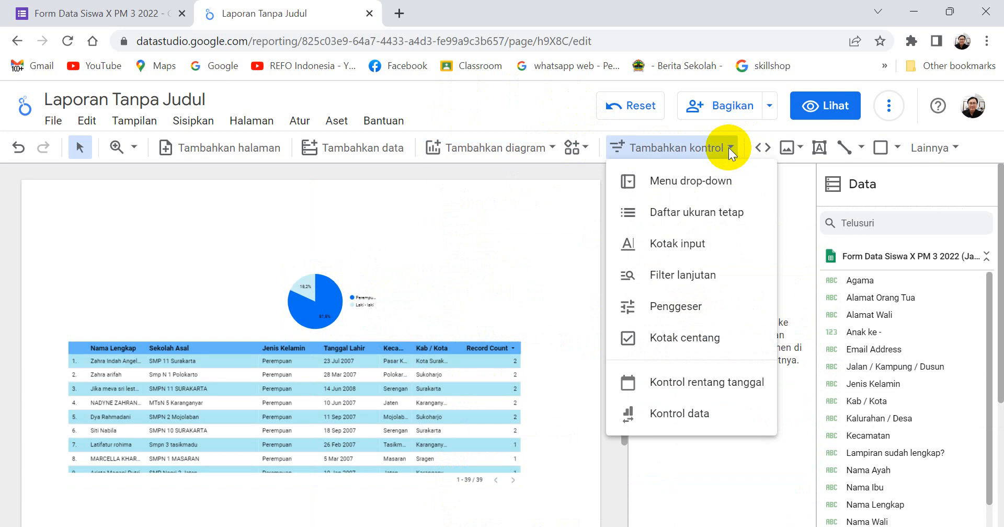
pyautogui.click(690, 188)
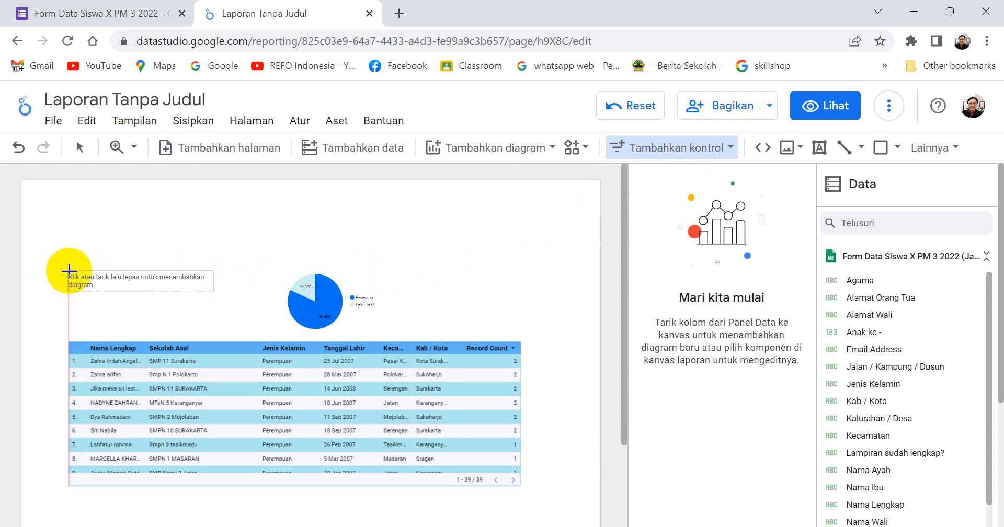
pyautogui.click(69, 271)
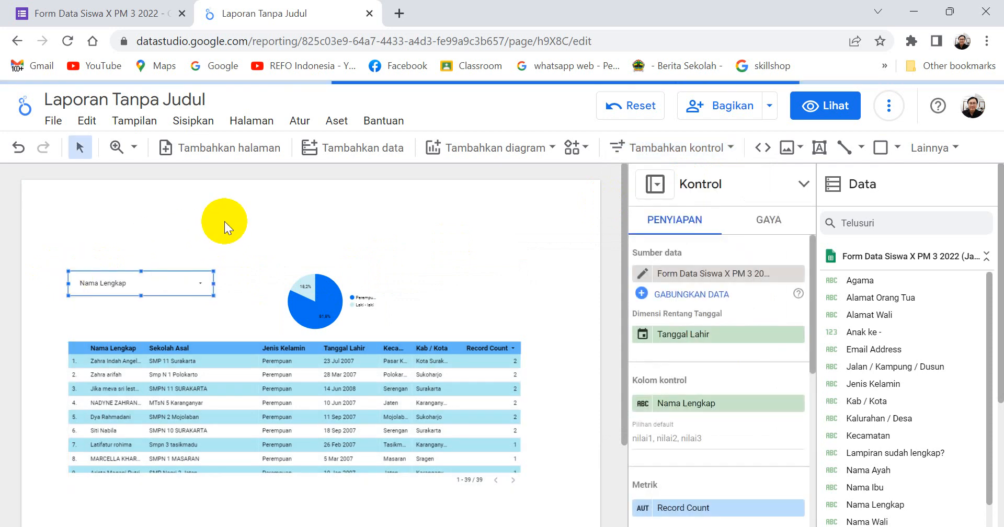
pyautogui.click(203, 289)
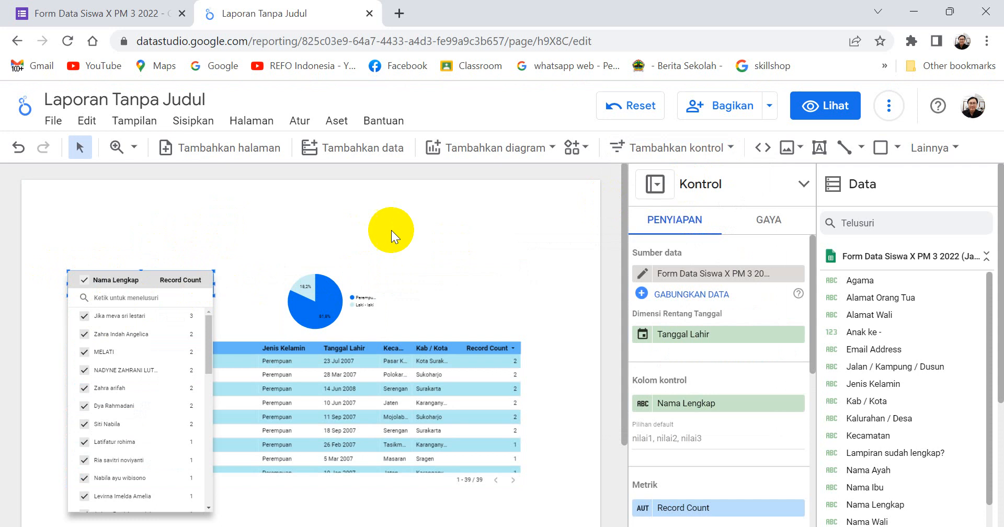
pyautogui.click(399, 225)
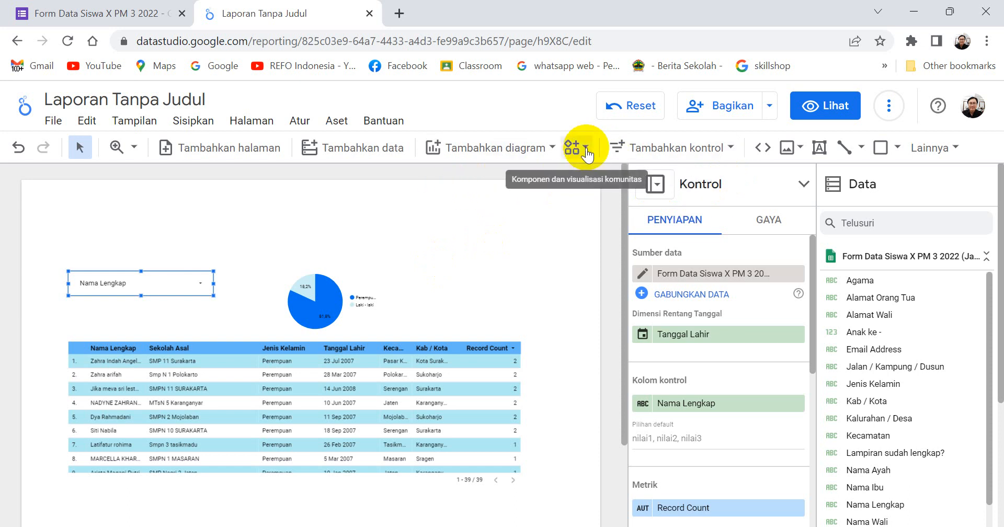
# Add a second drop-down control to the right of the pie chart, above the table.
pyautogui.click(730, 148)
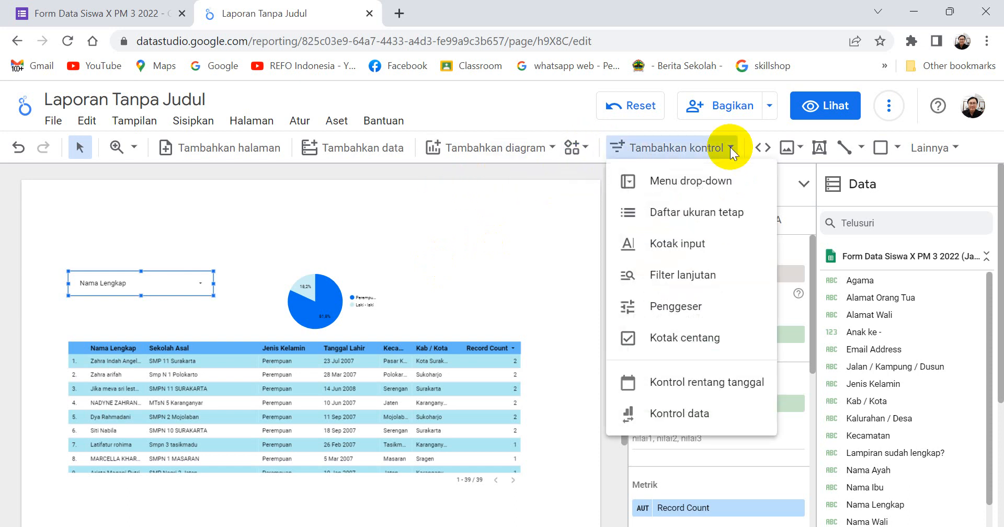
pyautogui.click(685, 181)
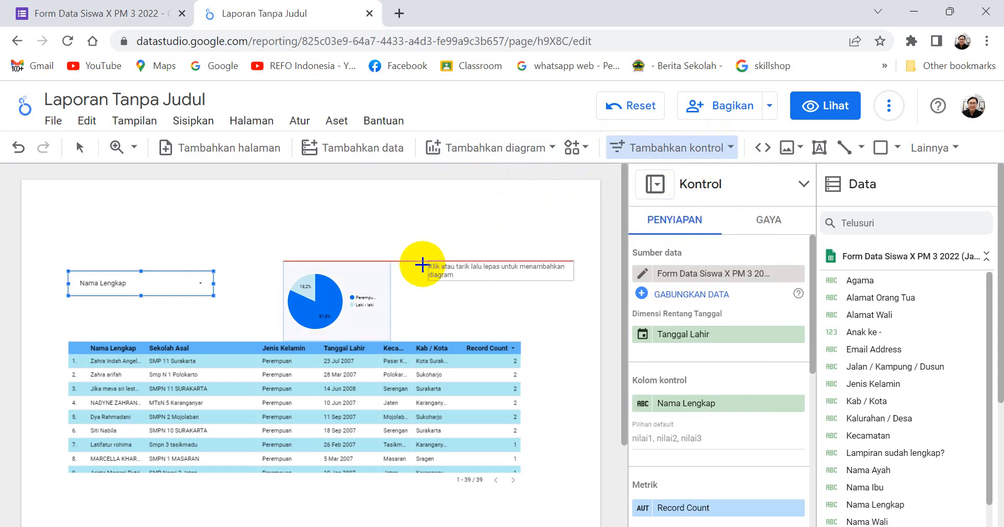
pyautogui.click(400, 267)
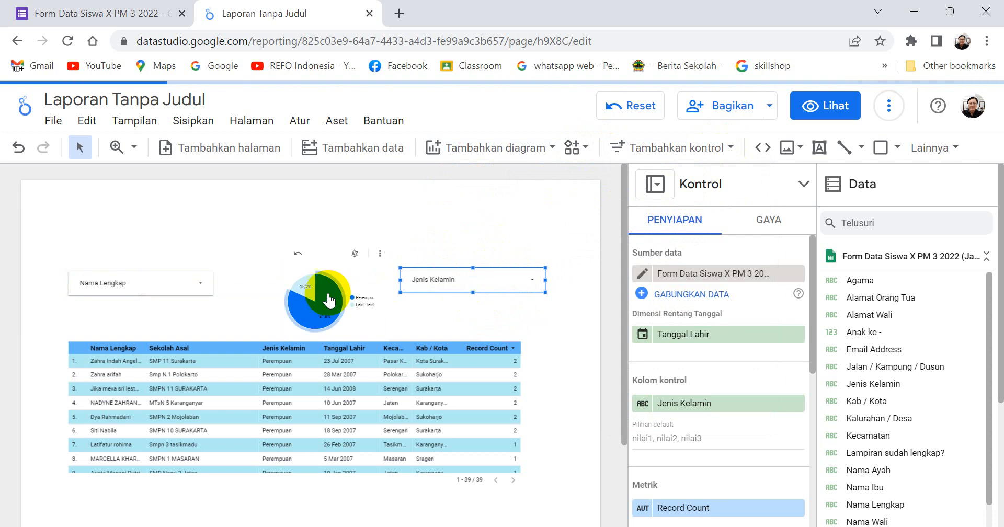
pyautogui.click(265, 215)
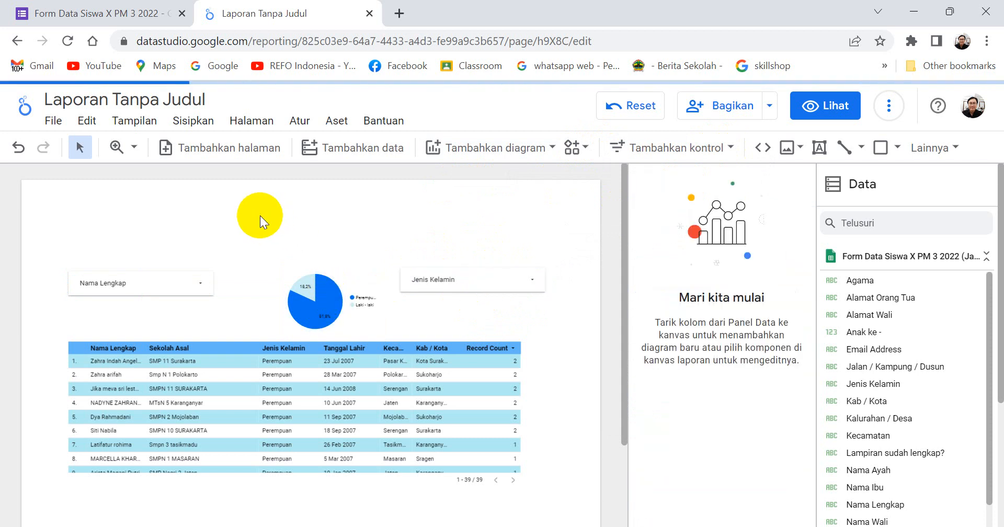
# Check which values the Jenis Kelamin drop-down control lists and which fields are available for it.
pyautogui.click(533, 283)
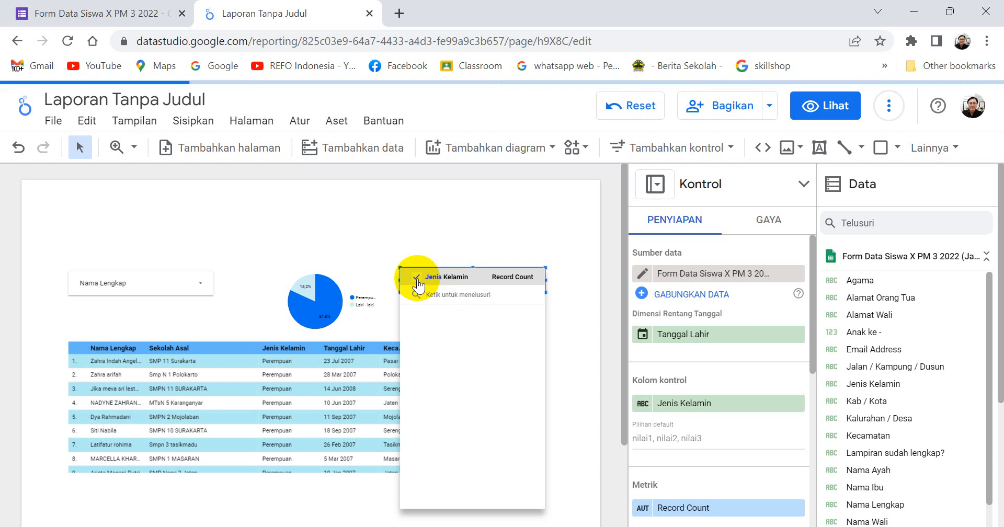
pyautogui.click(428, 229)
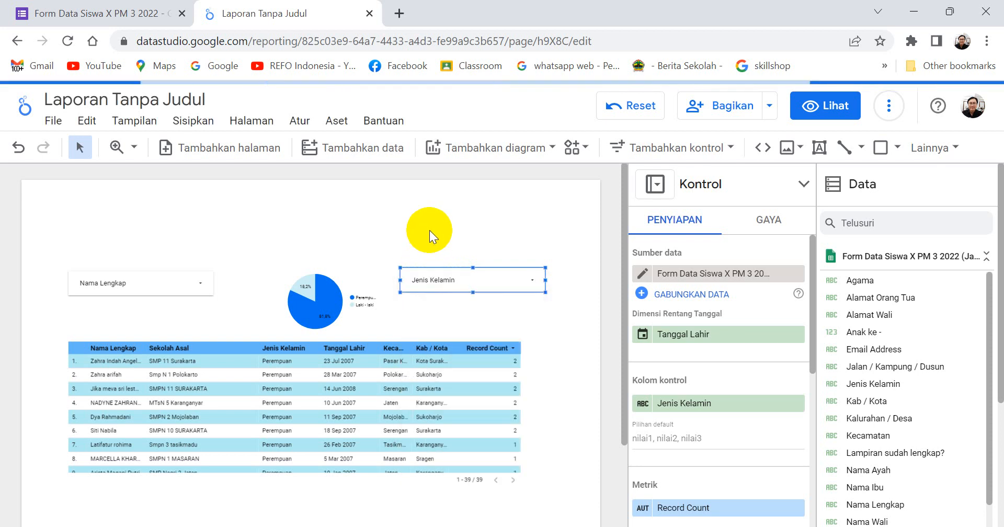
pyautogui.click(533, 292)
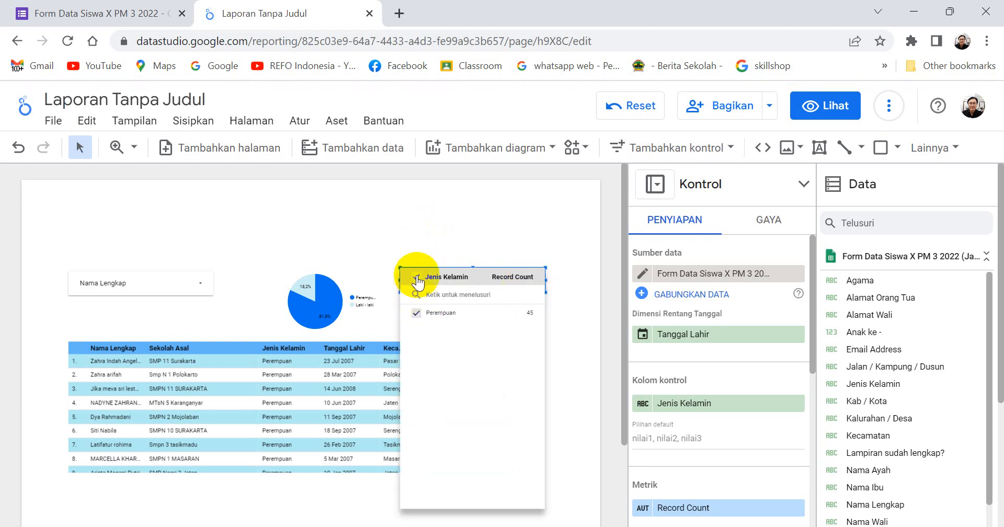
pyautogui.click(417, 313)
pyautogui.click(350, 207)
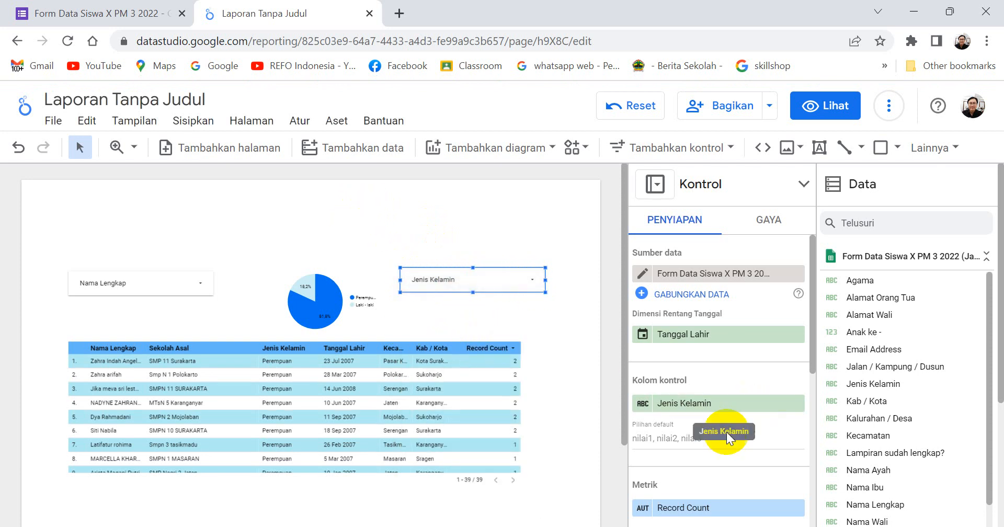
pyautogui.scroll(-3, 701, 439)
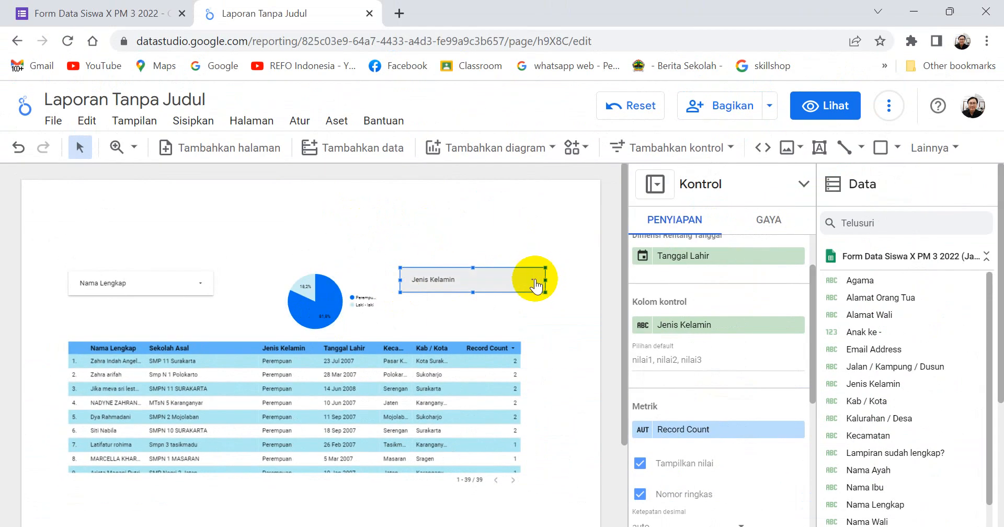
pyautogui.click(534, 279)
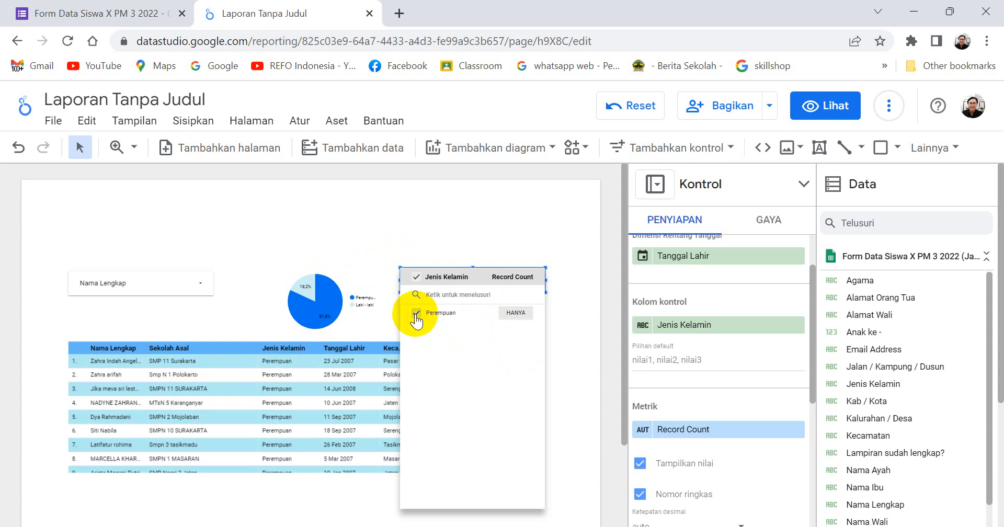
pyautogui.click(724, 323)
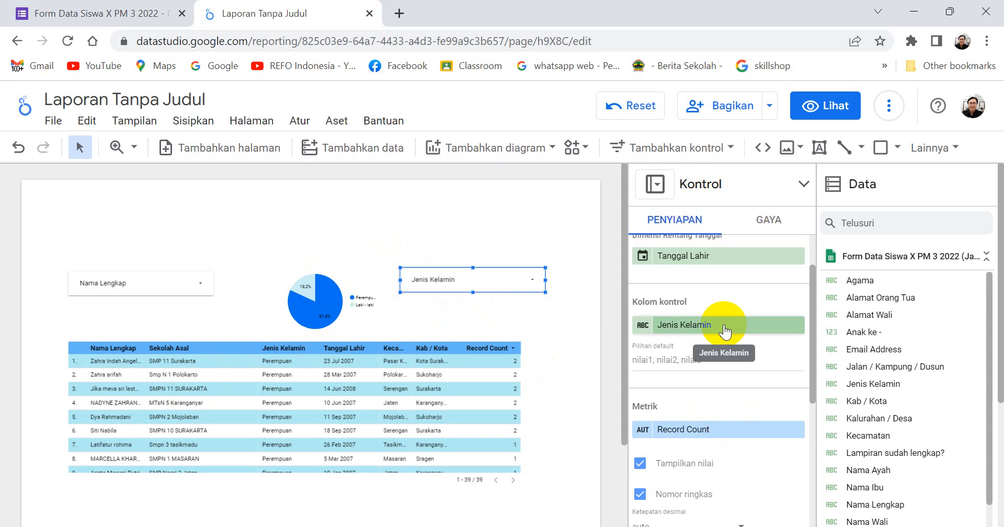
pyautogui.click(724, 328)
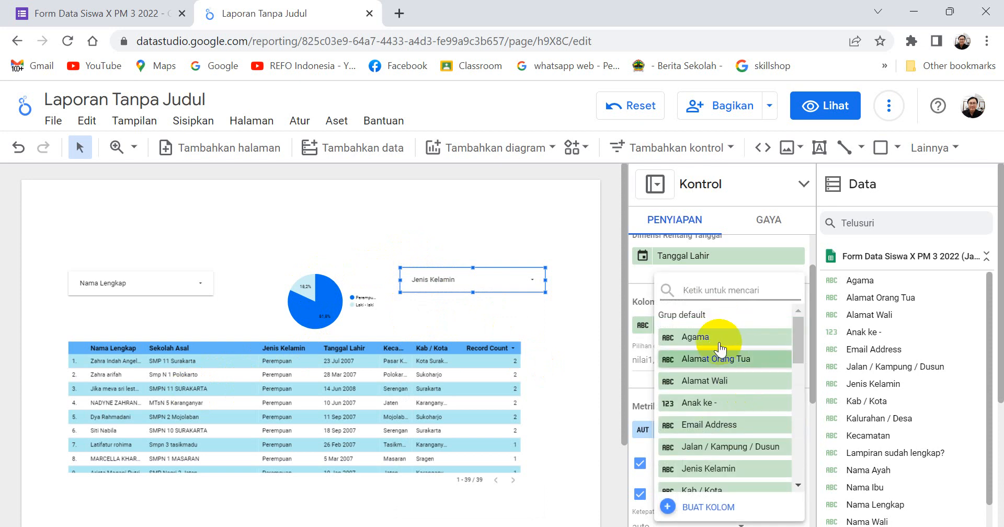
pyautogui.click(488, 231)
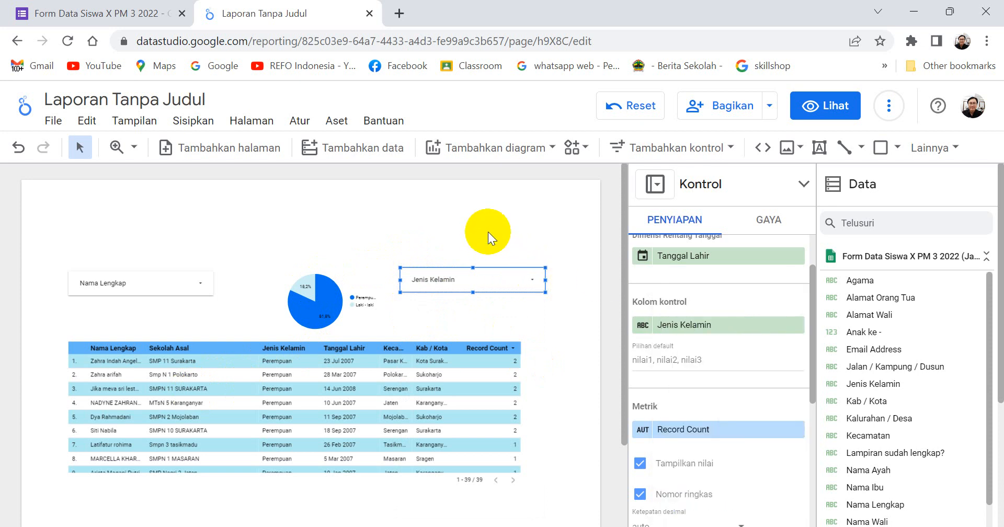
pyautogui.click(527, 280)
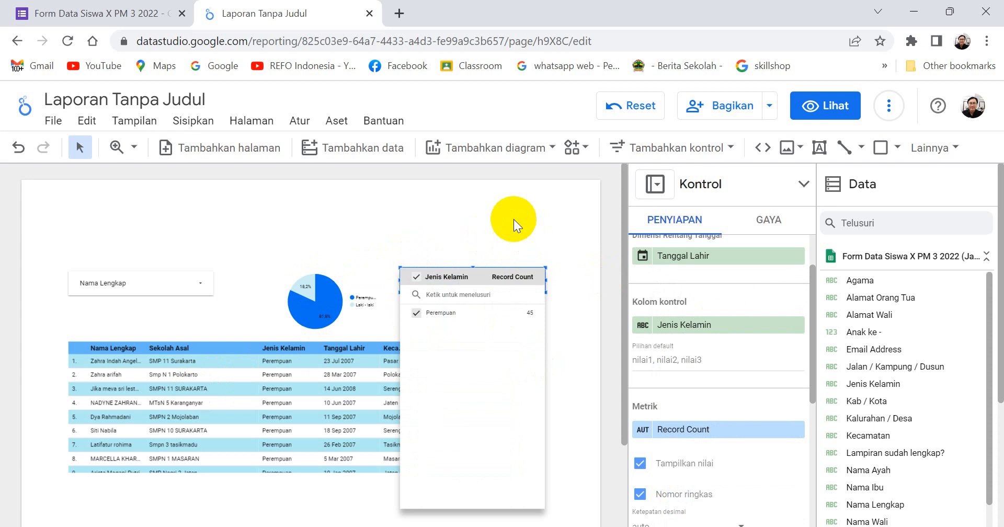
# Change the Jenis Kelamin drop-down's control field to Kab / Kota and check its list of values.
pyautogui.click(728, 330)
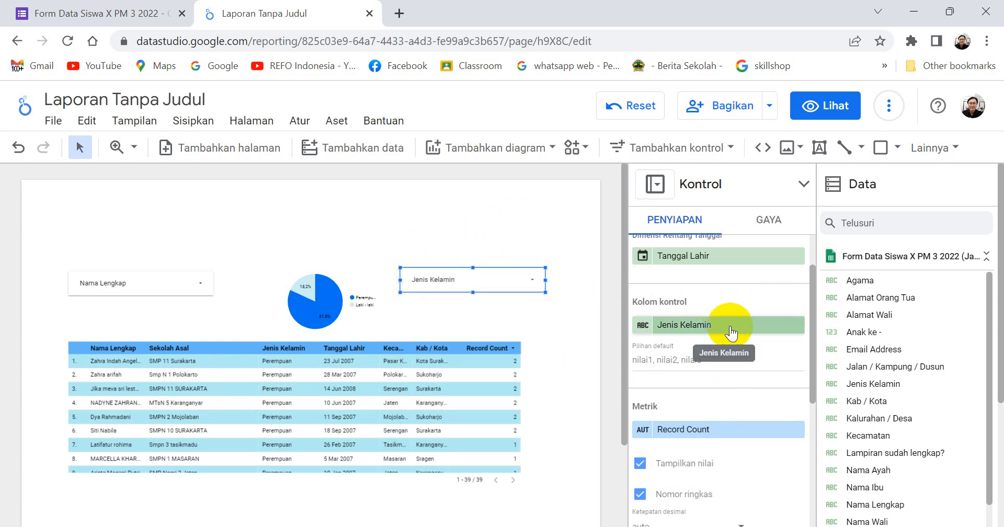
pyautogui.click(731, 329)
pyautogui.scroll(-2, 740, 409)
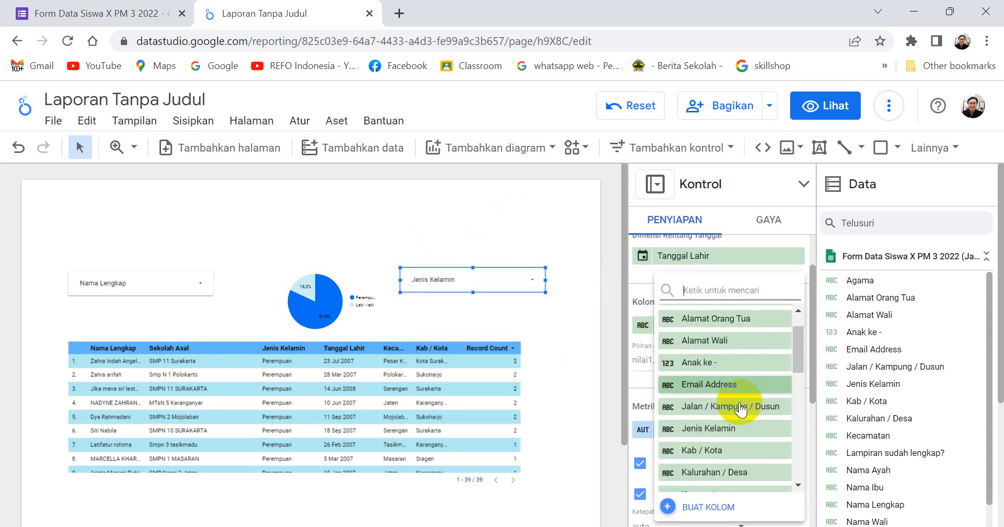
pyautogui.scroll(-4, 741, 409)
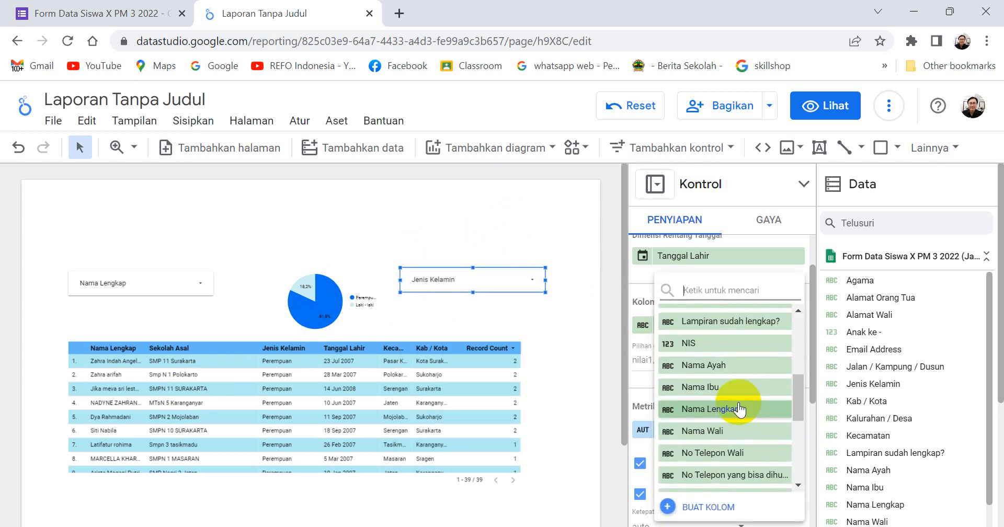
pyautogui.scroll(-3, 738, 409)
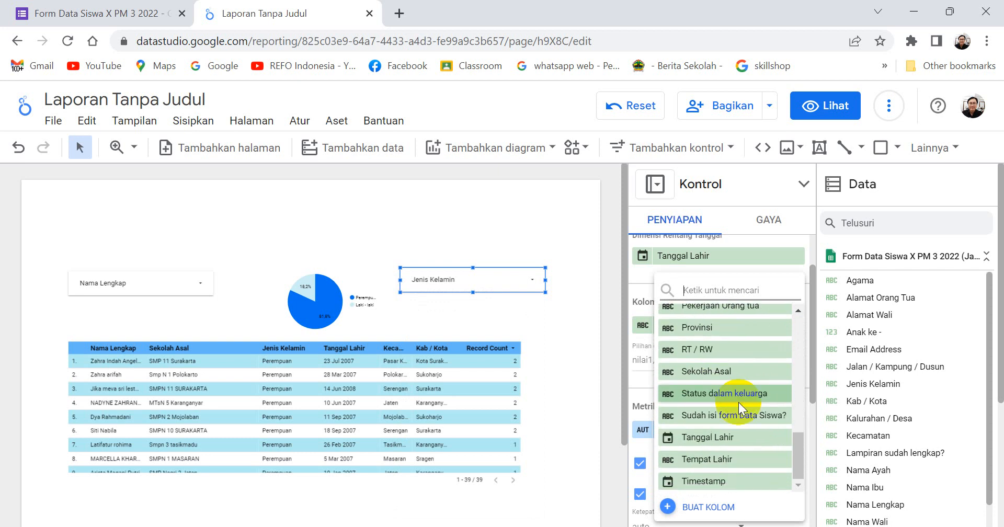
pyautogui.scroll(3, 738, 405)
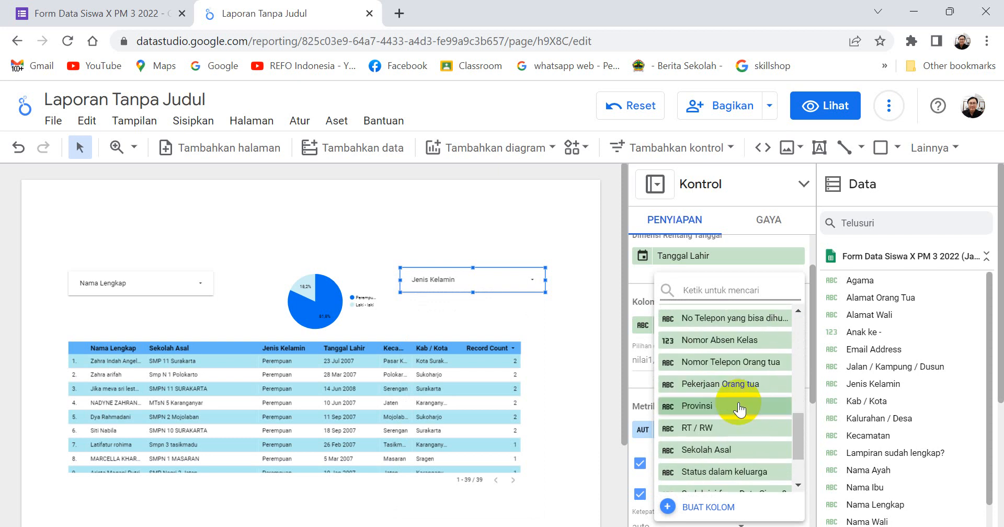
pyautogui.scroll(5, 740, 410)
pyautogui.scroll(-2, 742, 403)
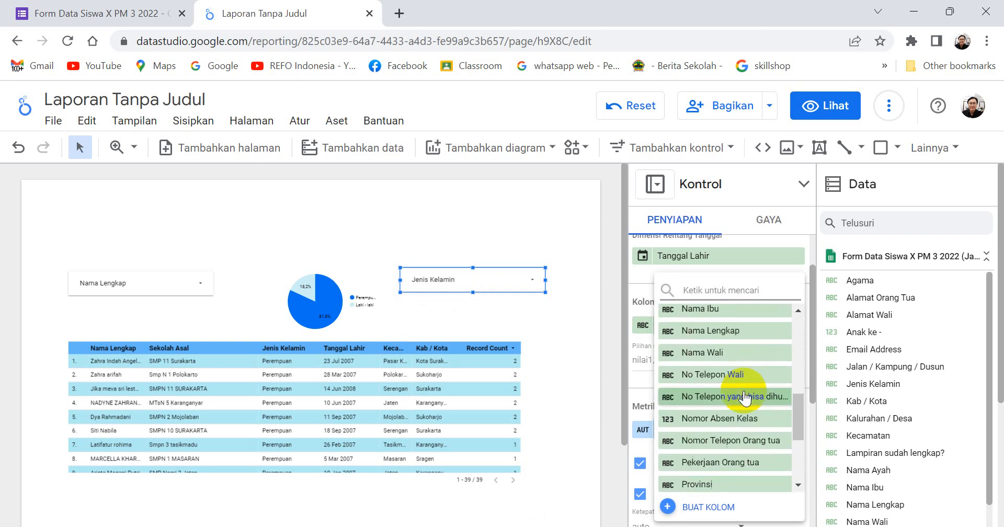
pyautogui.scroll(-4, 743, 403)
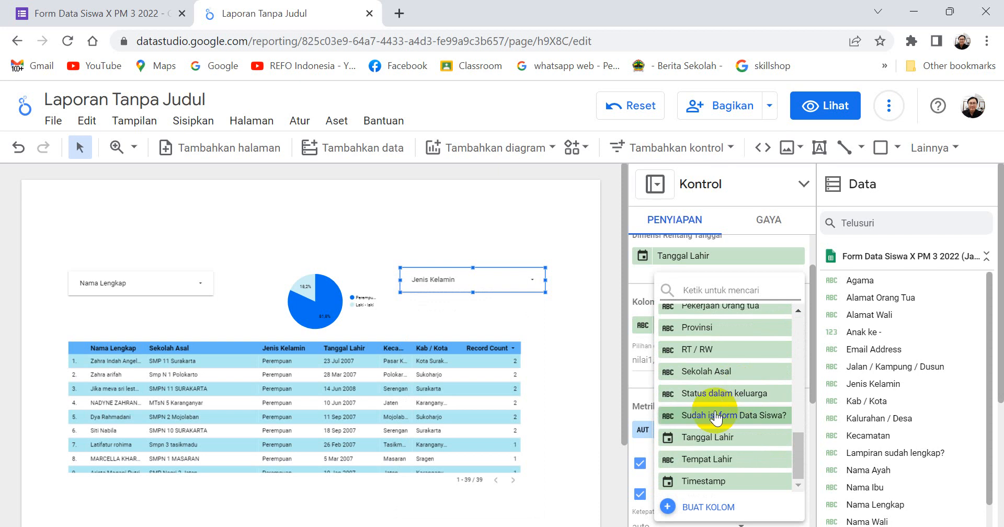
pyautogui.scroll(10, 717, 413)
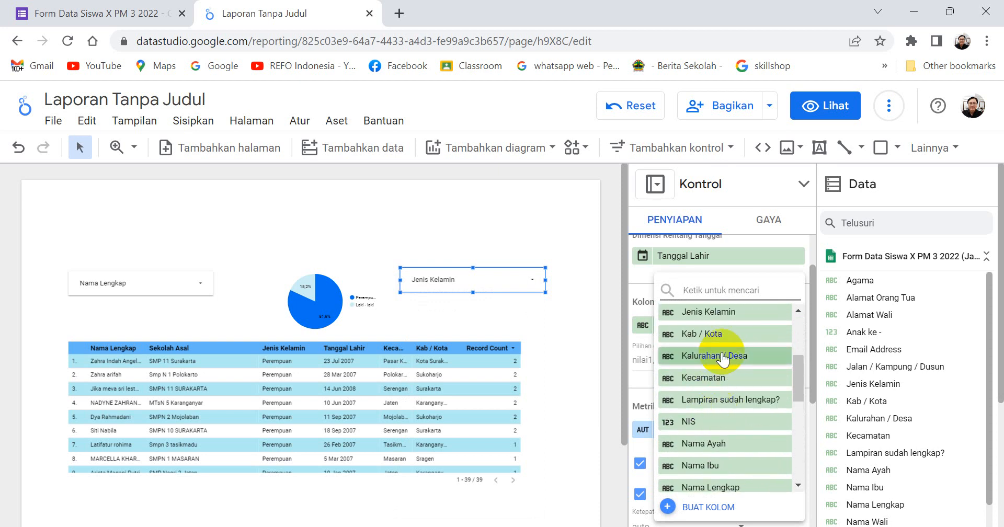
pyautogui.click(710, 333)
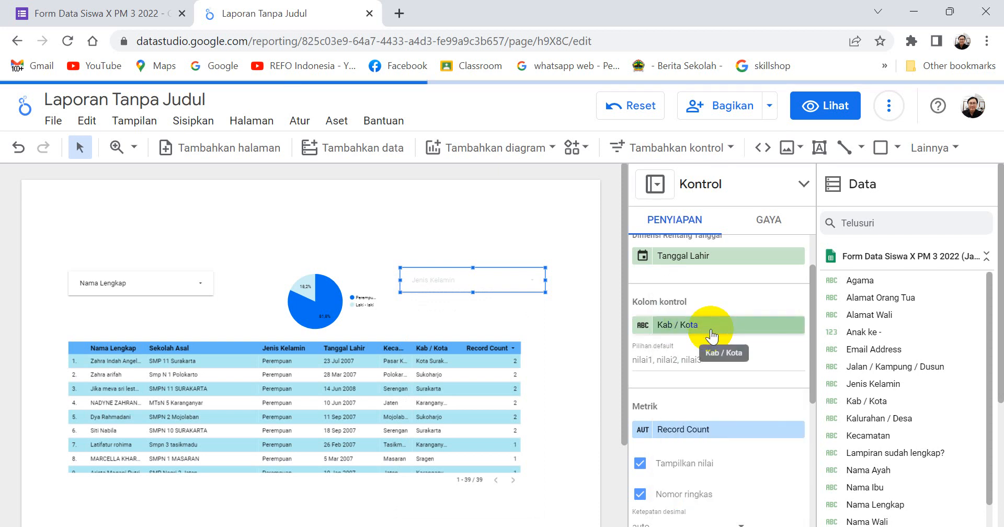
pyautogui.click(535, 281)
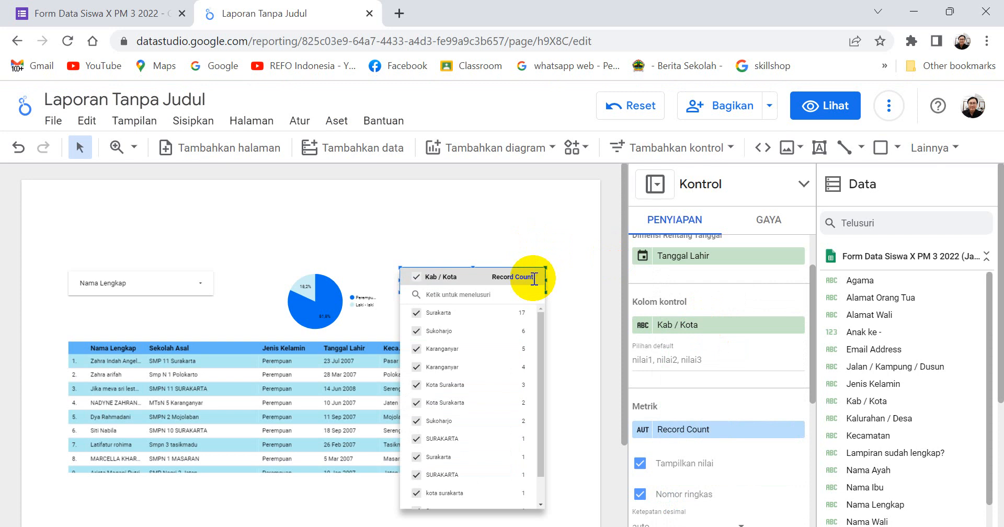
pyautogui.click(575, 285)
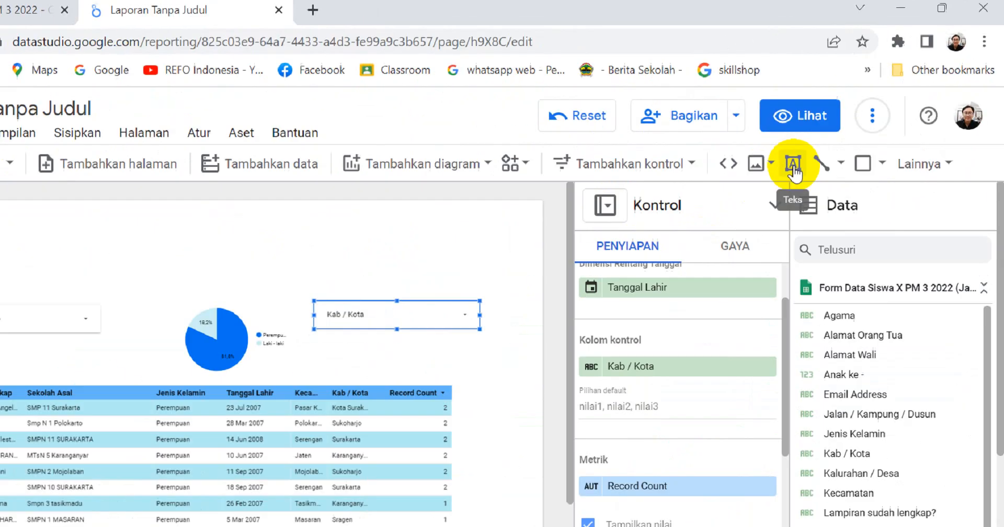
# Add a text box near the top of the report page with the title DATA SISWA 2022/2023.
pyautogui.click(634, 261)
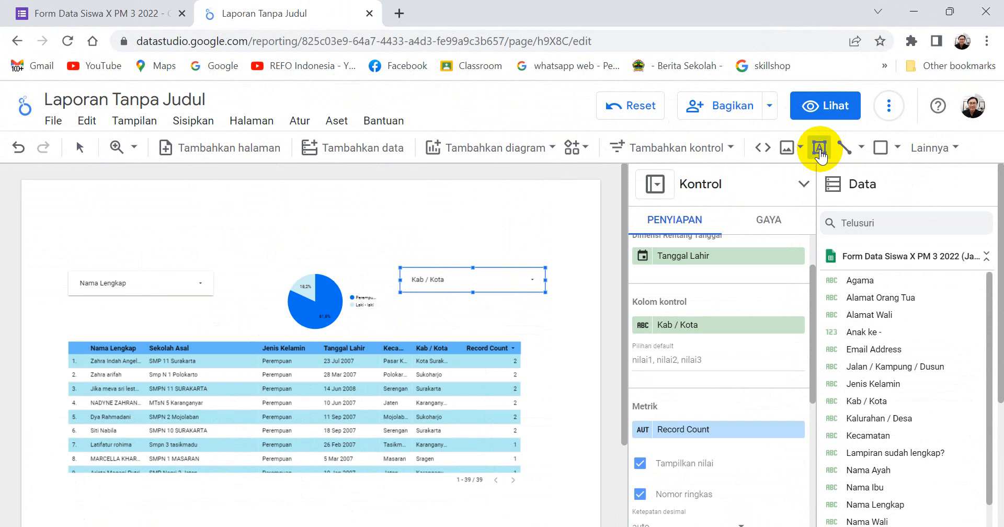
pyautogui.press('Escape')
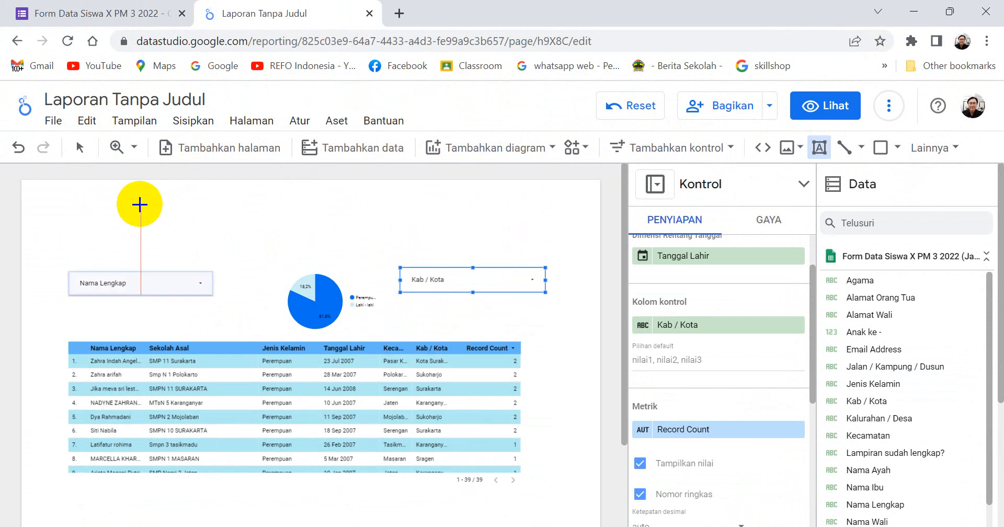
pyautogui.click(153, 206)
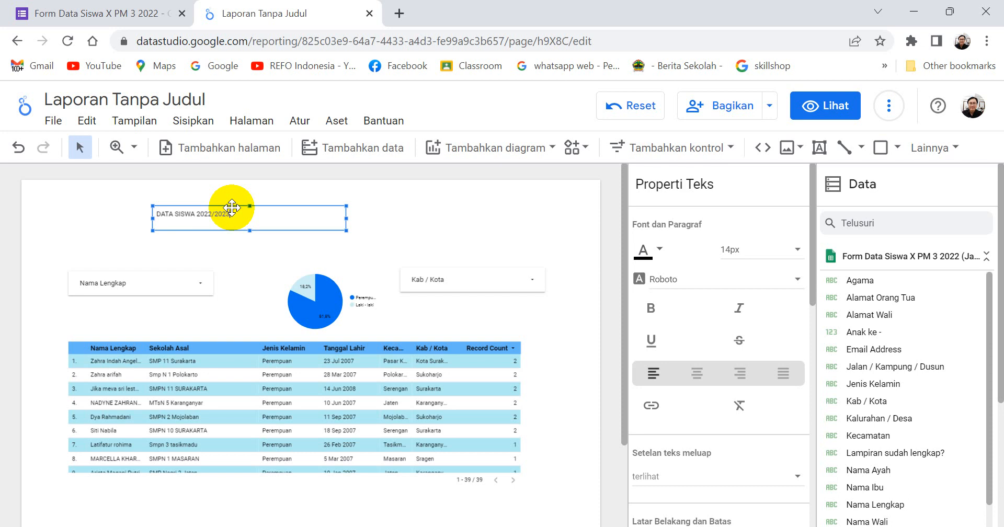
pyautogui.click(480, 210)
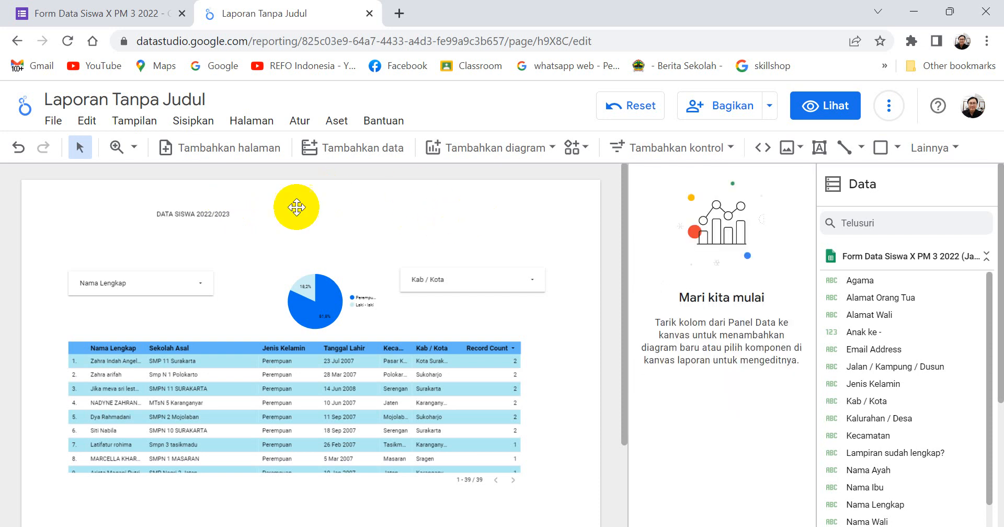
# Set the font size of the whole DATA SISWA 2022/2023 title to 36px.
pyautogui.click(213, 217)
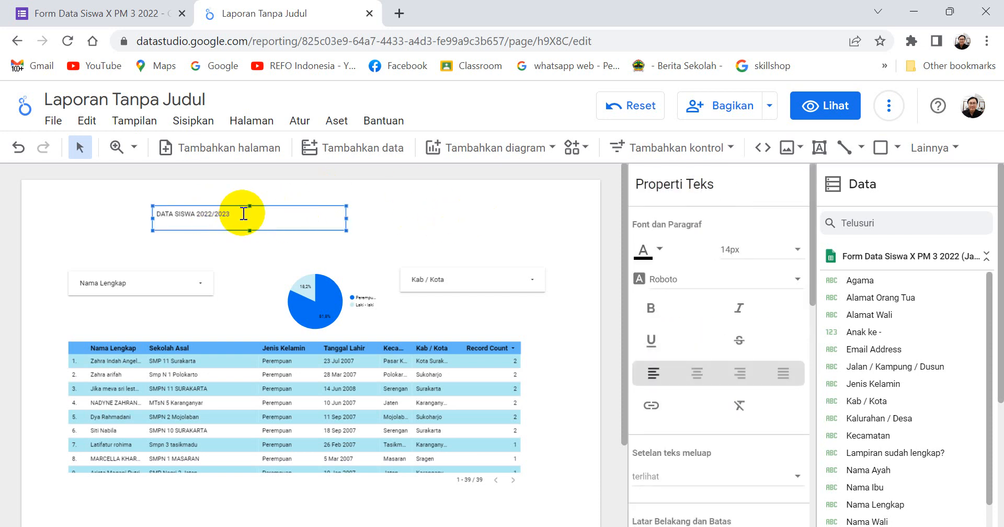
pyautogui.moveTo(231, 213); pyautogui.dragTo(149, 217)
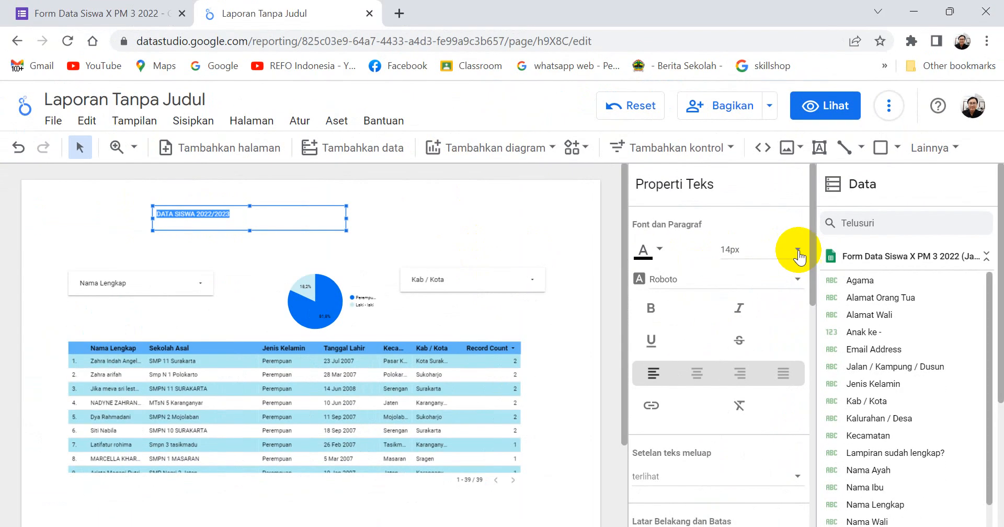
pyautogui.click(797, 250)
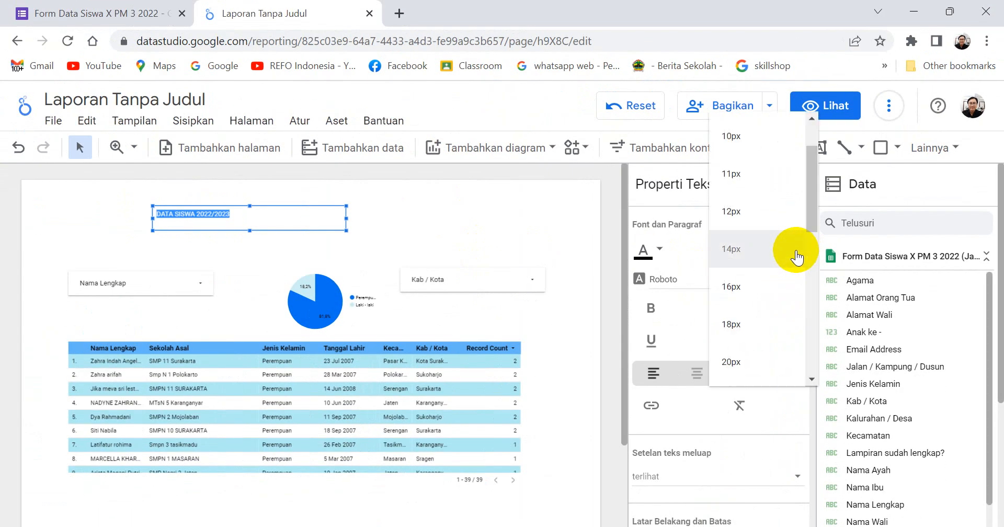
pyautogui.click(732, 361)
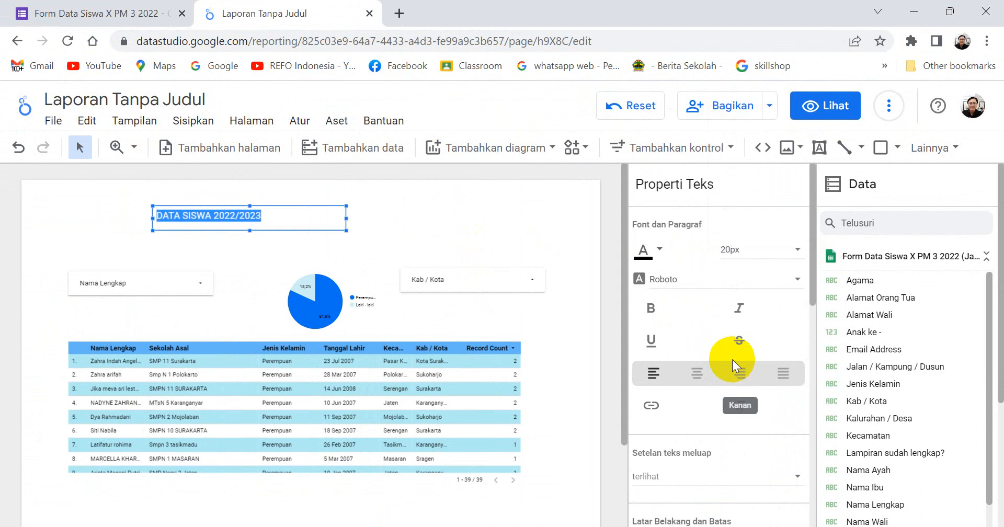
pyautogui.click(797, 250)
pyautogui.scroll(-3, 767, 357)
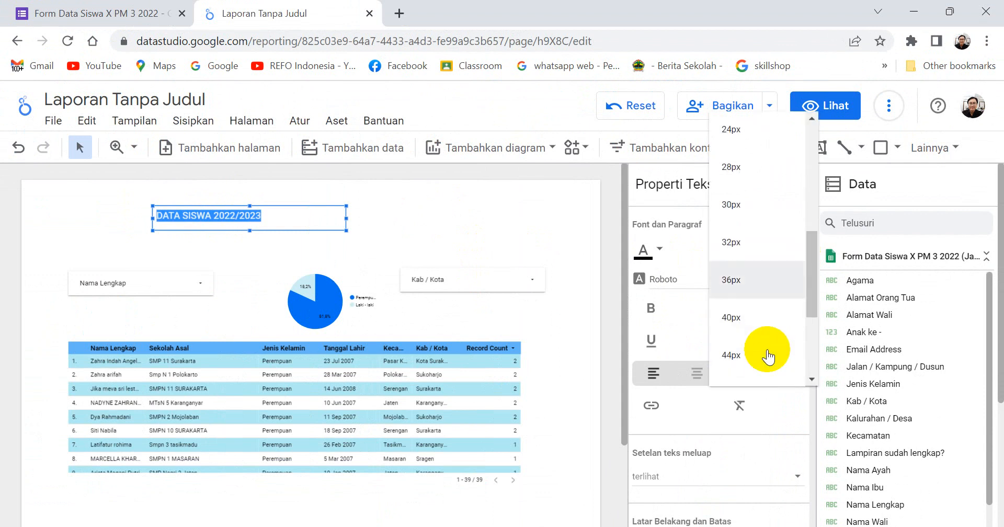
pyautogui.click(732, 280)
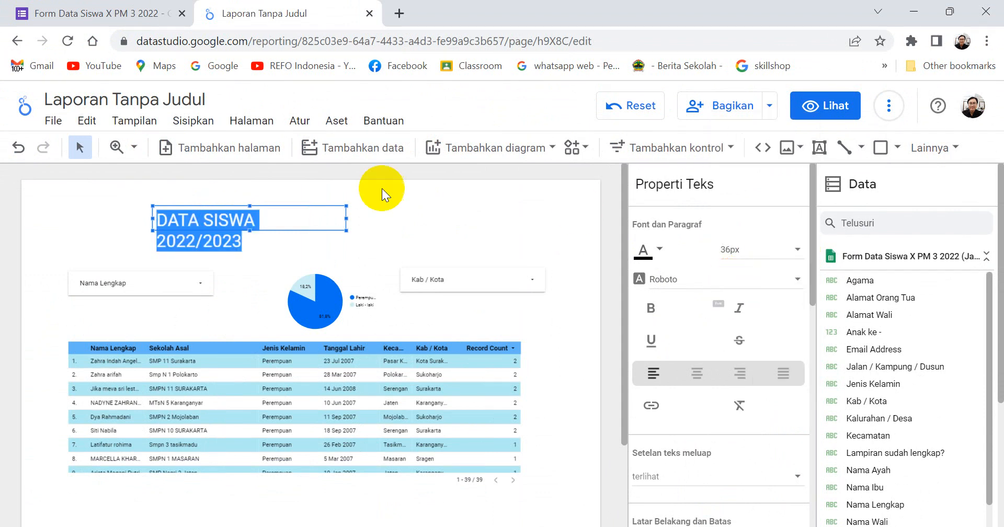
# Widen the DATA SISWA 2022/2023 title box to fit one line and try the blue secondary theme colour on its text.
pyautogui.moveTo(346, 218); pyautogui.dragTo(476, 212)
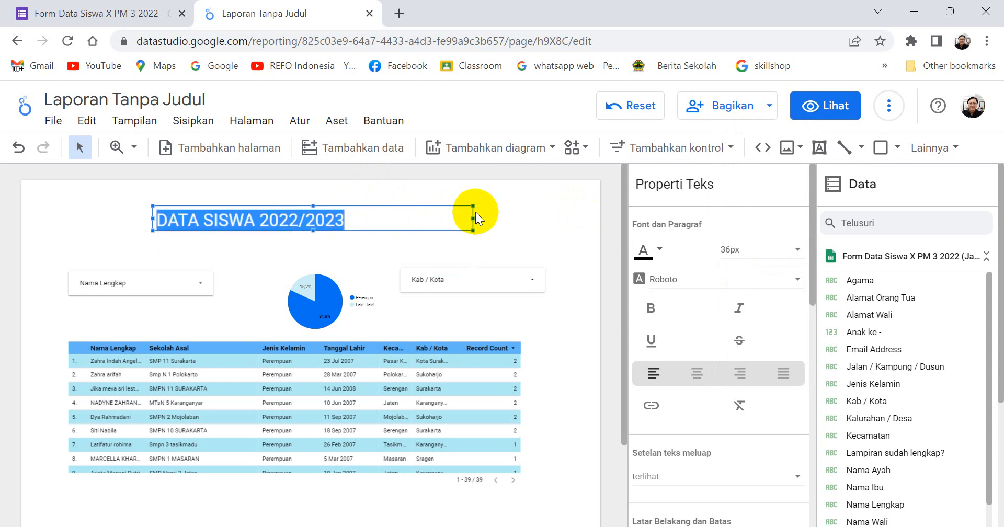
pyautogui.click(659, 249)
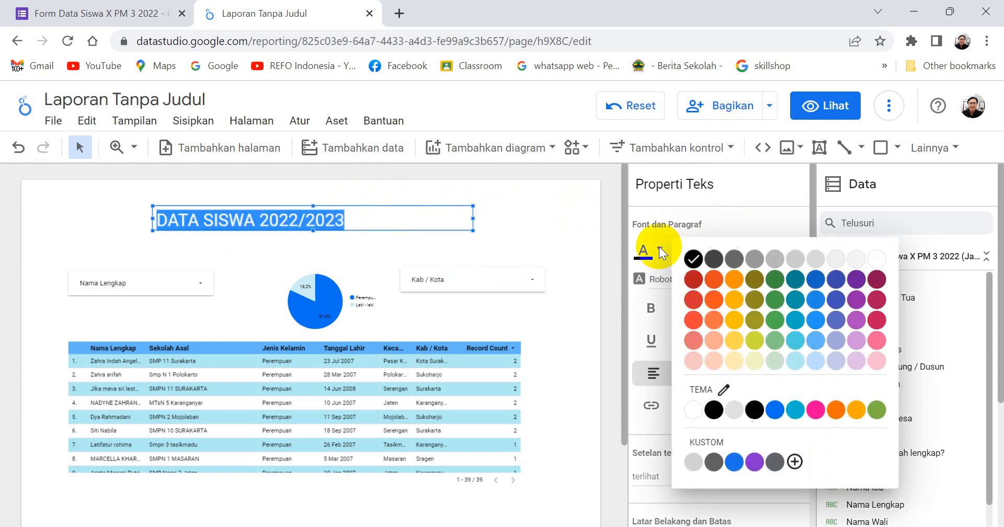
pyautogui.click(755, 409)
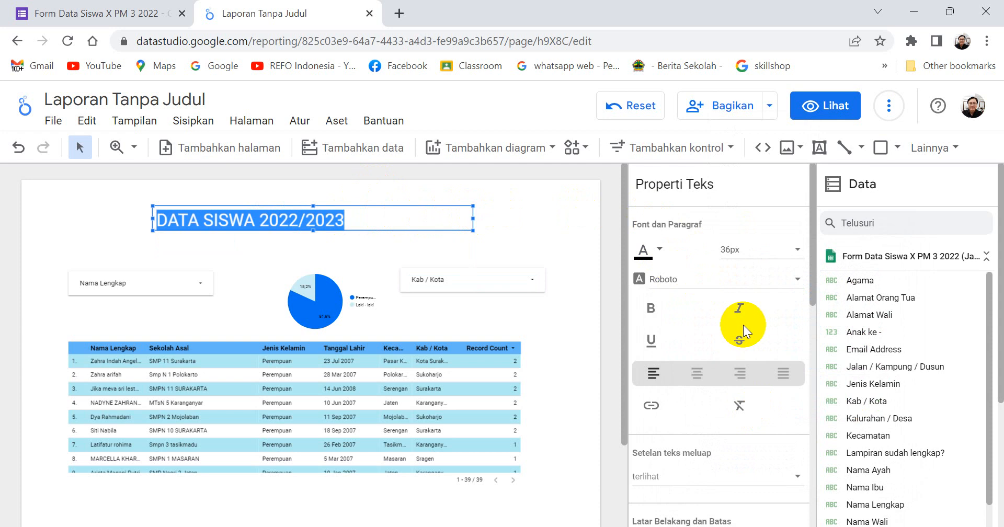
# Make the DATA SISWA 2022/2023 title bold and centre it in its text box.
pyautogui.click(654, 310)
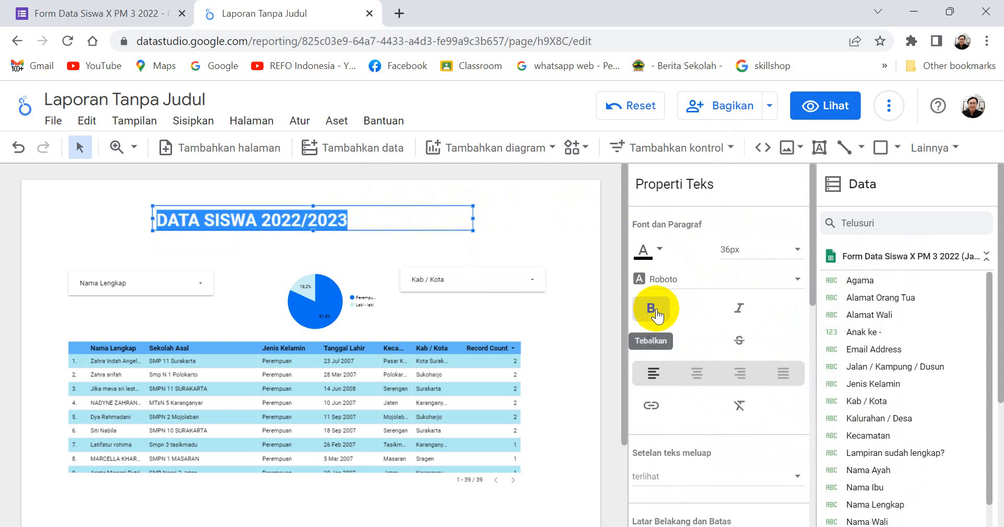
pyautogui.click(86, 207)
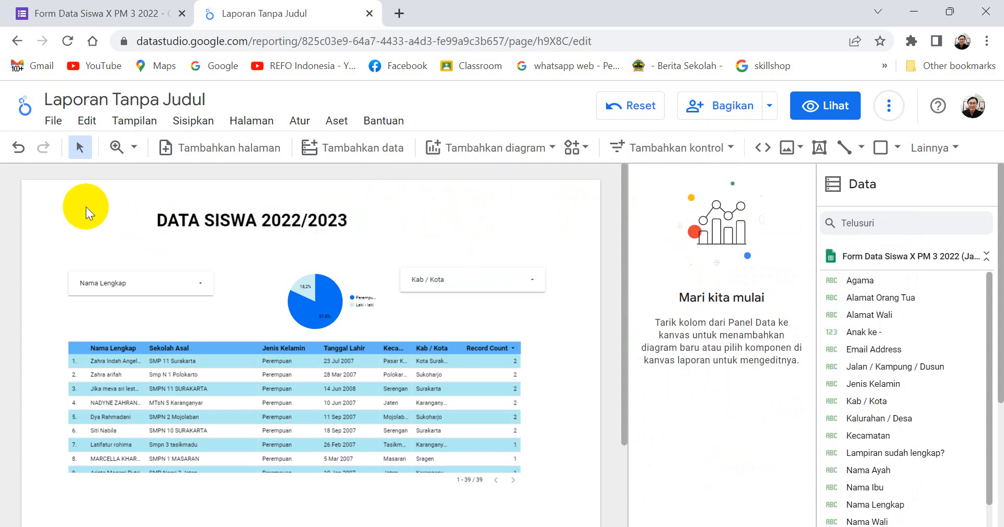
pyautogui.click(267, 217)
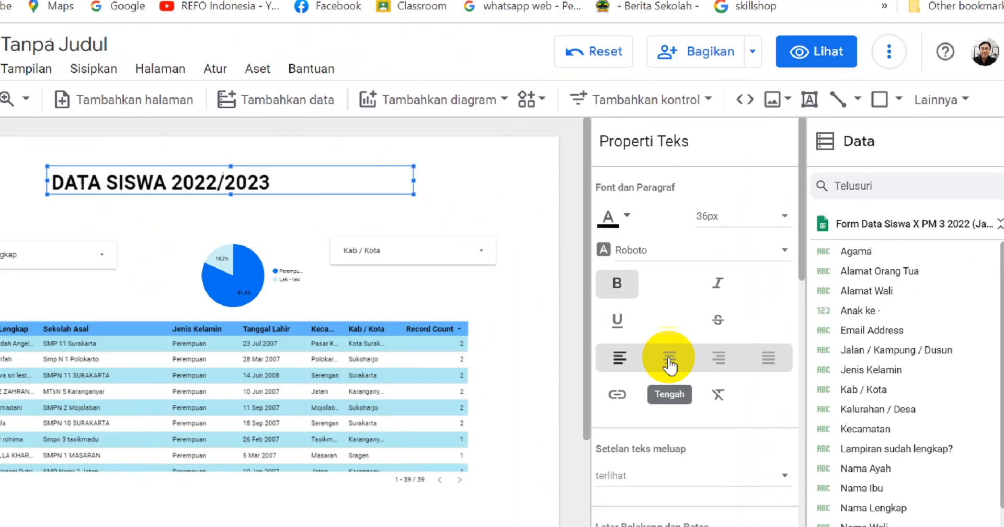
pyautogui.click(669, 360)
pyautogui.click(486, 173)
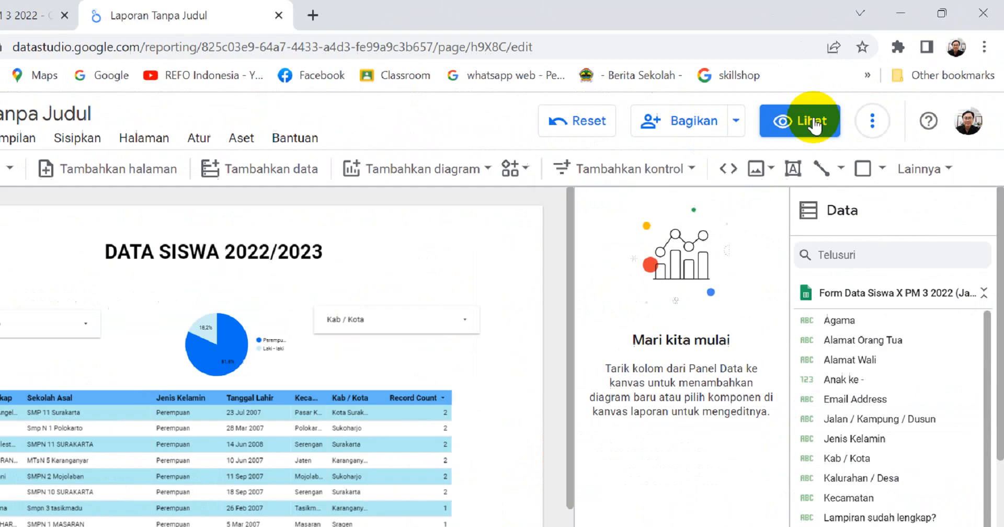
# Preview the report and test the Kab / Kota filter with only Surakarta and both Kota Surakarta entries selected, checking the table.
pyautogui.click(835, 108)
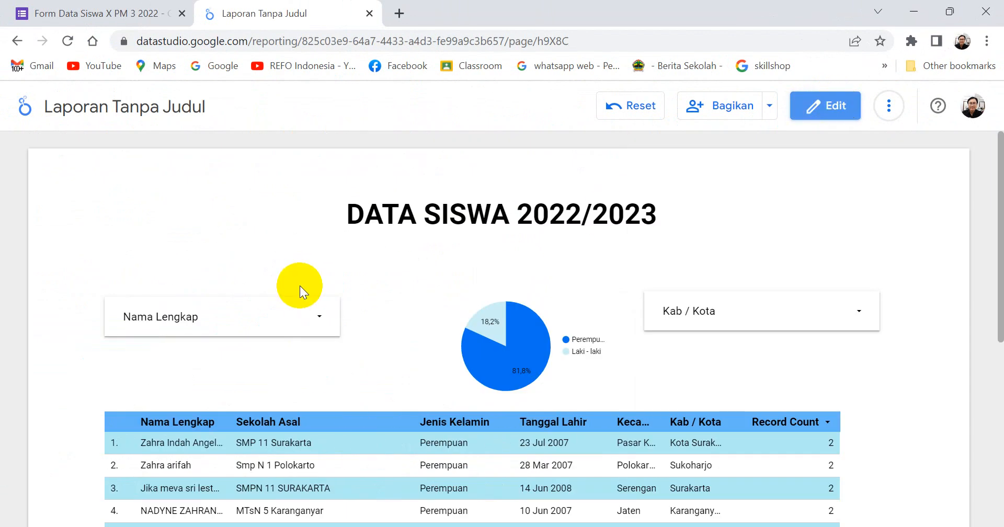
pyautogui.click(859, 312)
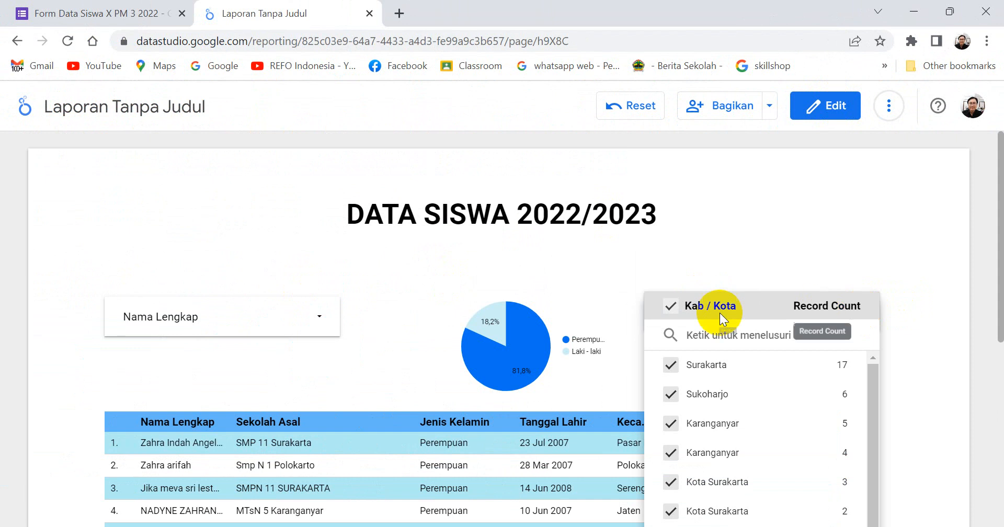
pyautogui.click(671, 305)
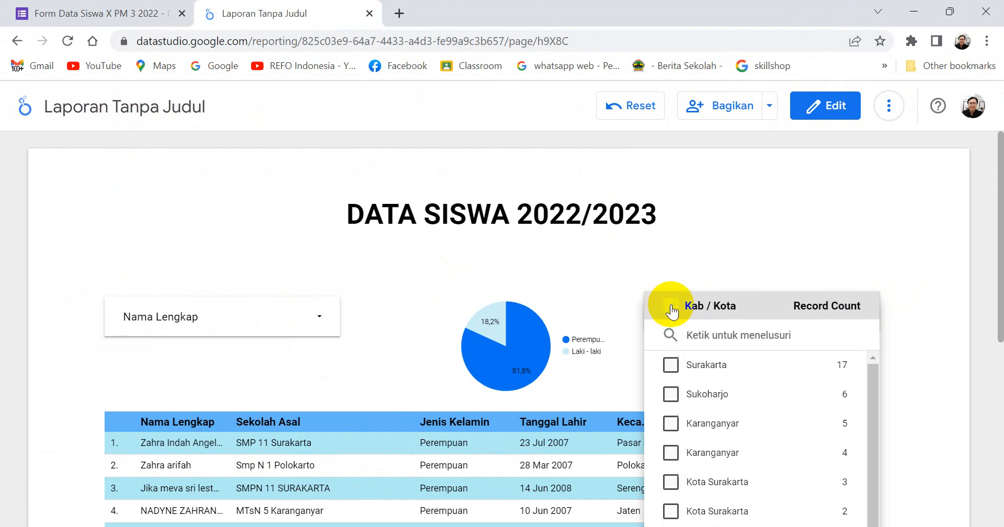
pyautogui.click(672, 363)
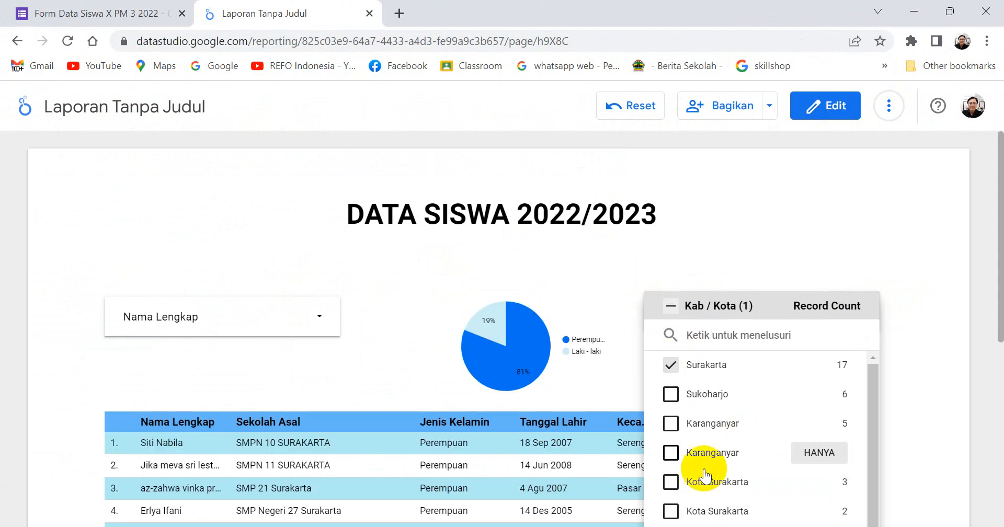
pyautogui.click(672, 480)
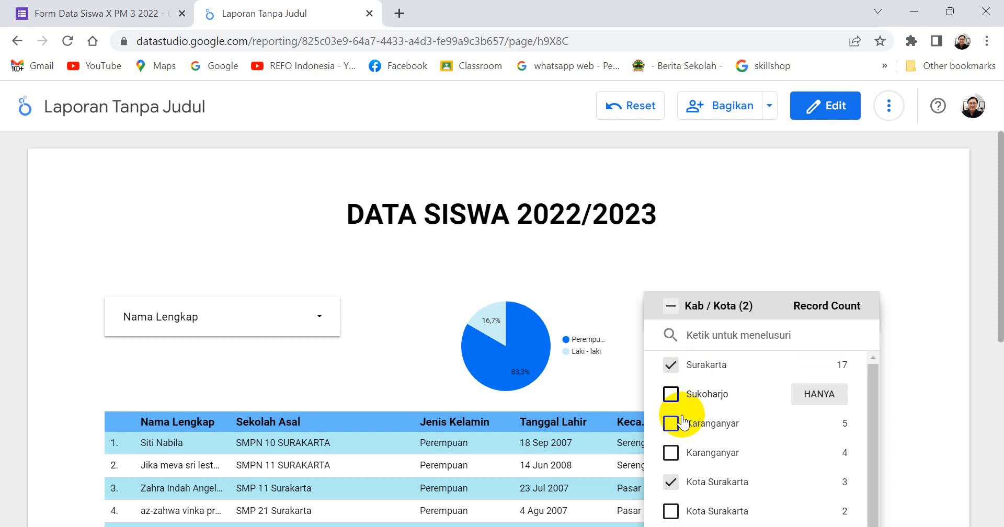
pyautogui.click(670, 511)
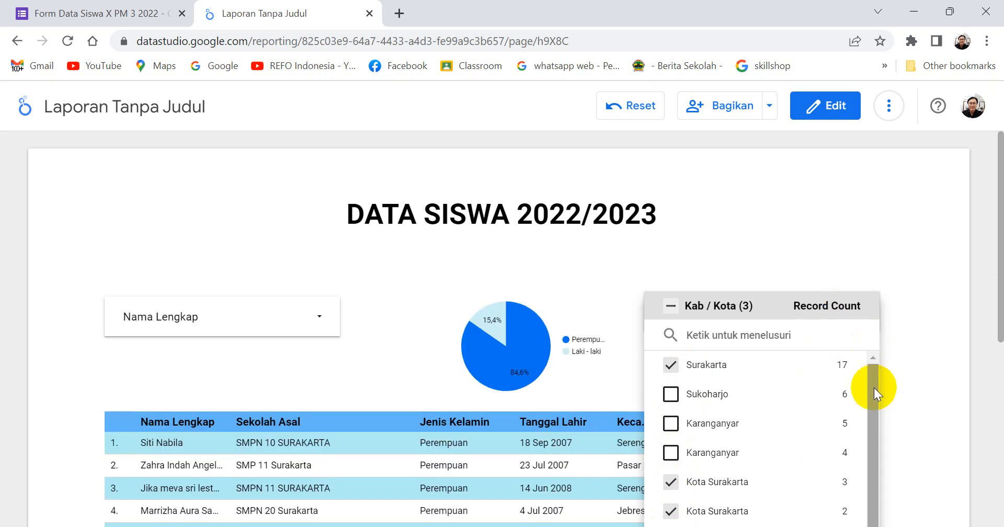
pyautogui.click(801, 214)
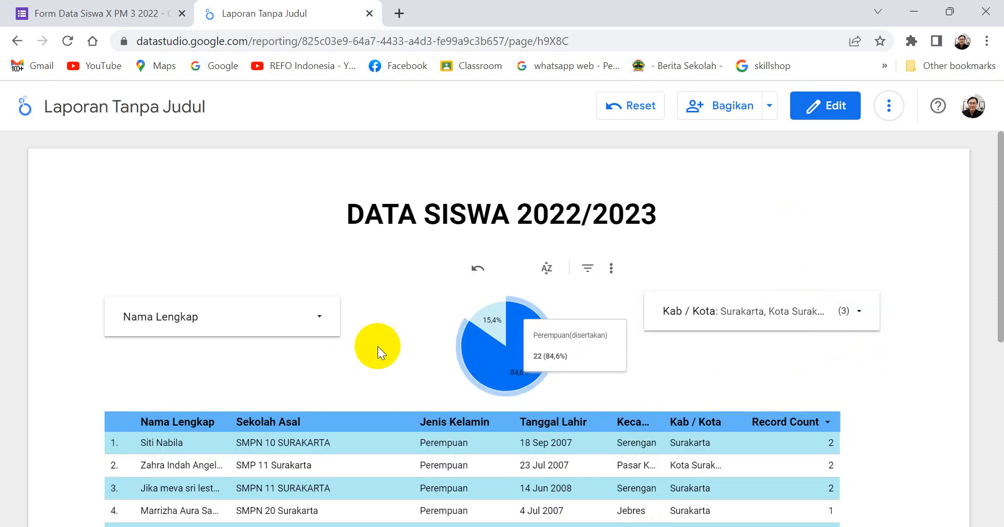
pyautogui.scroll(-3, 378, 346)
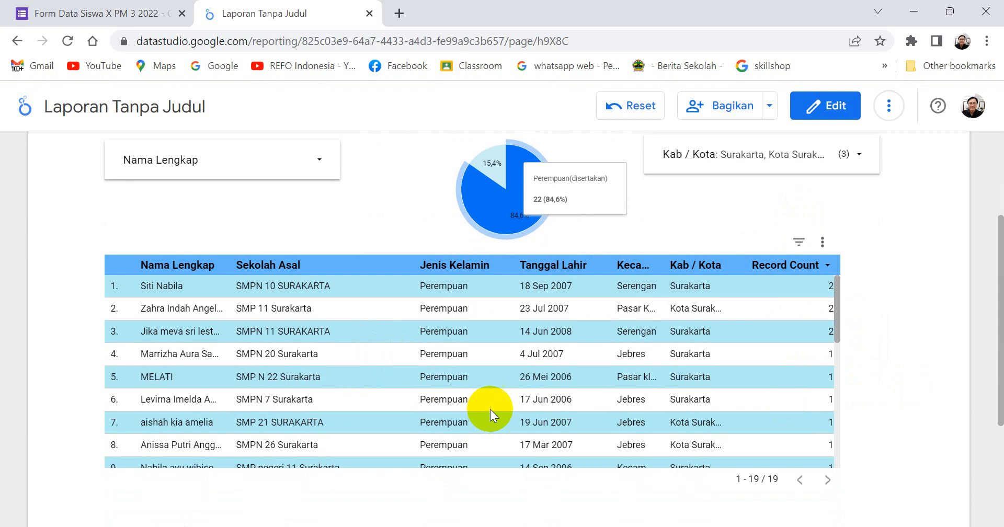
pyautogui.scroll(-5, 502, 397)
pyautogui.scroll(5, 501, 397)
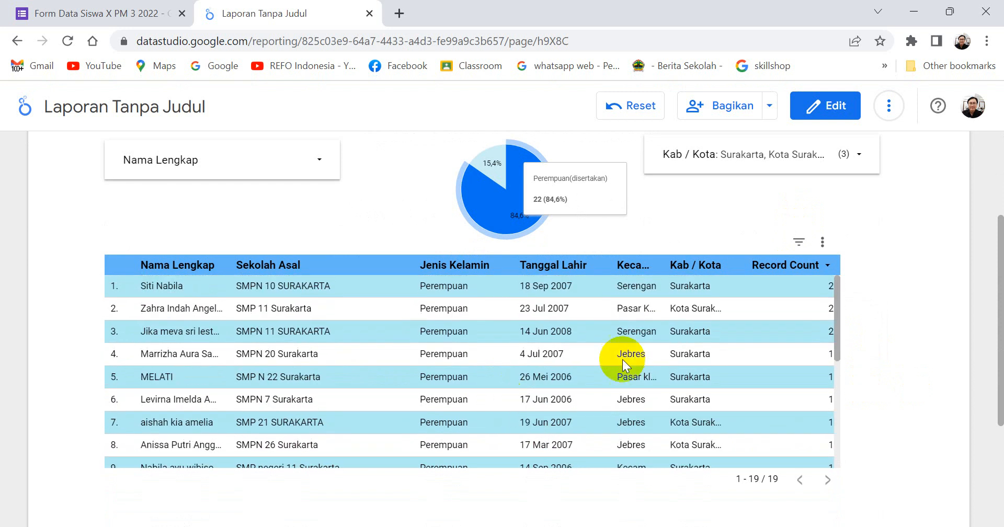
pyautogui.scroll(3, 814, 325)
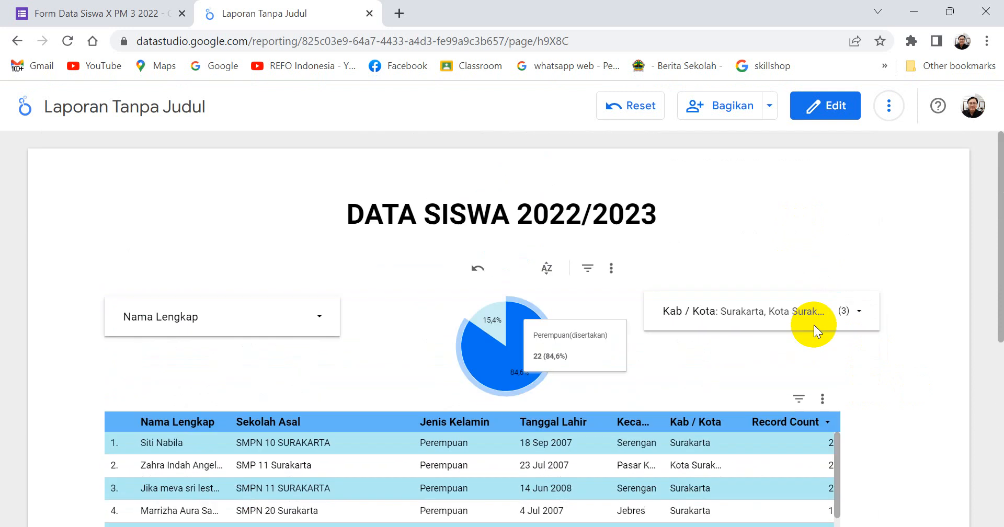
# Filter the report by Nama Lengkap to only the first student in the list.
pyautogui.click(317, 316)
pyautogui.click(131, 311)
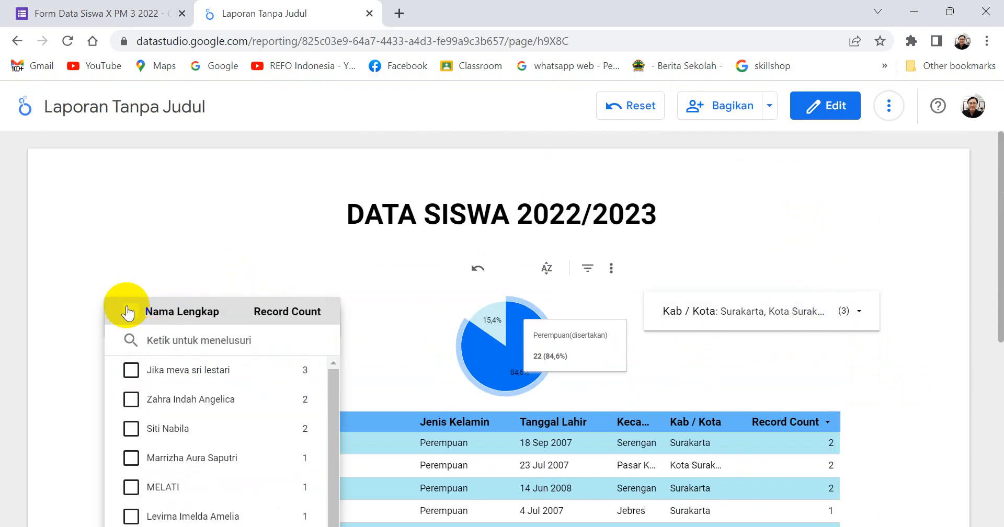
pyautogui.click(128, 369)
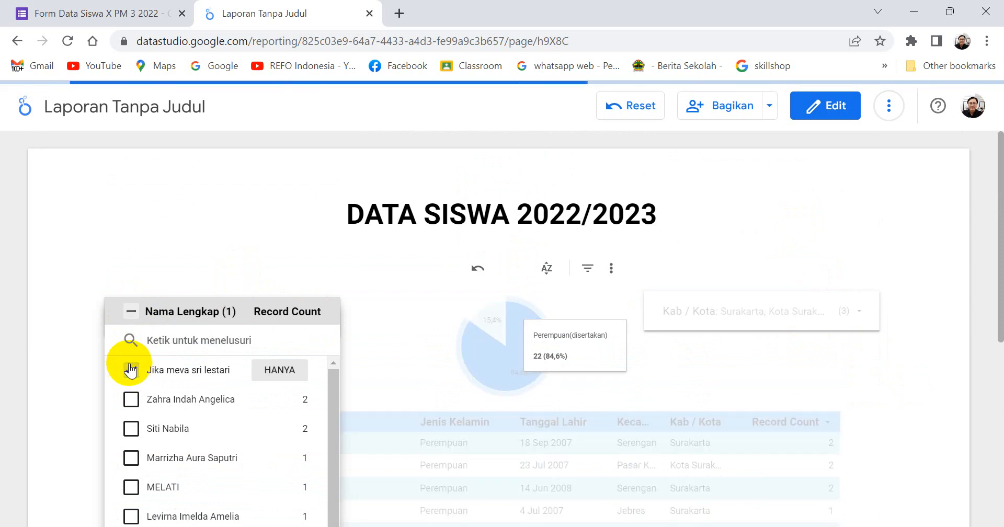
pyautogui.click(853, 308)
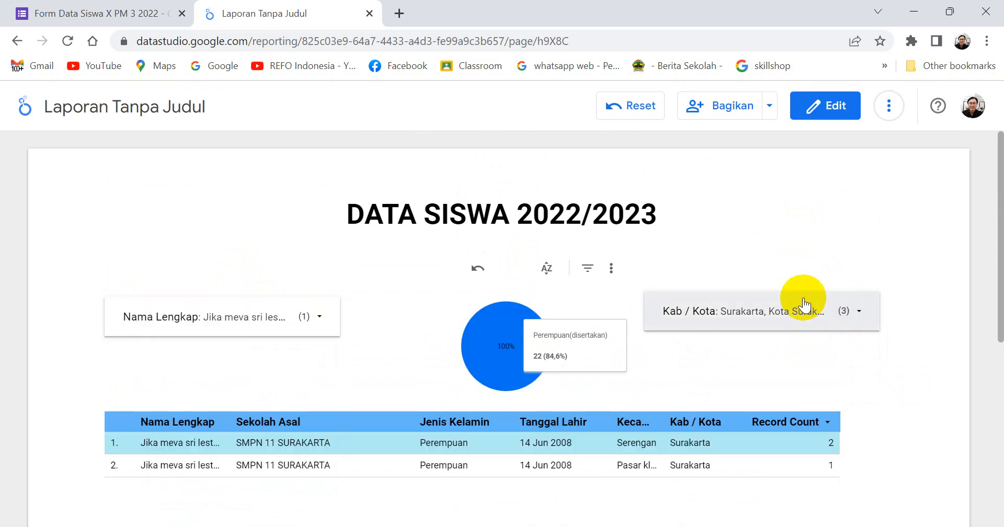
# Reset the Kab / Kota filter to include all values and return the report to edit mode.
pyautogui.click(859, 314)
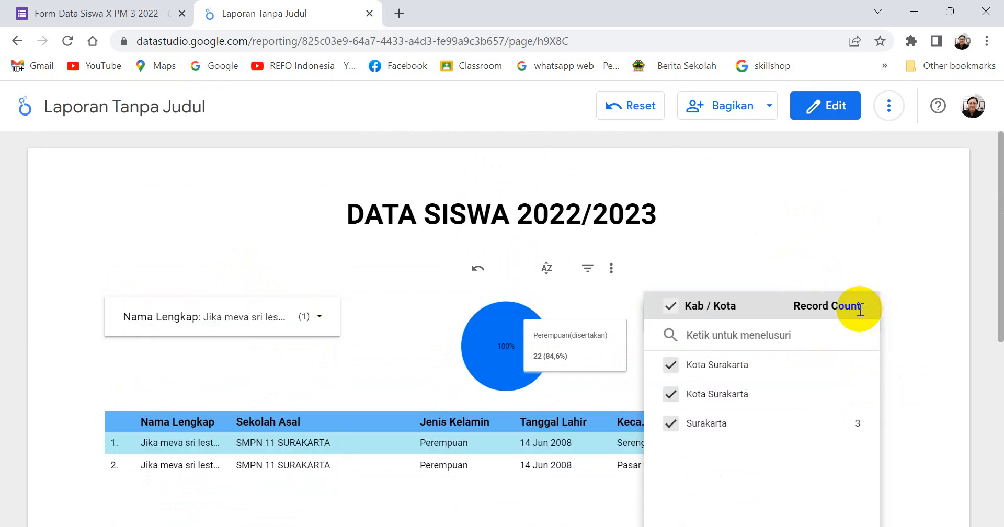
pyautogui.click(672, 308)
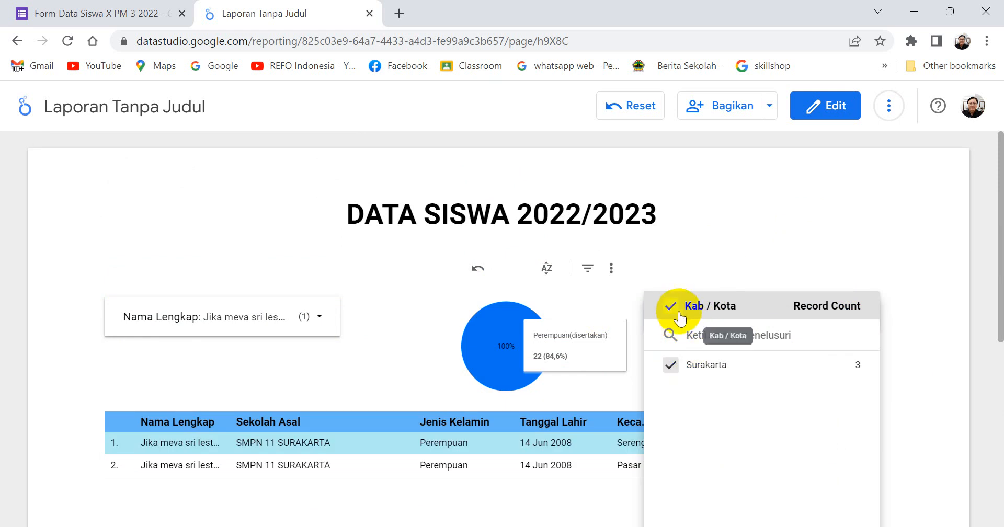
pyautogui.click(672, 308)
pyautogui.click(273, 217)
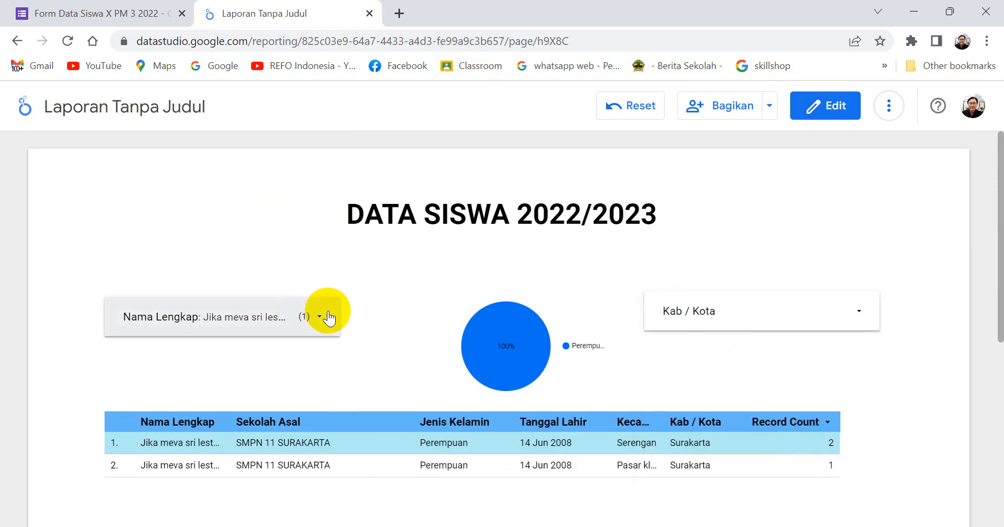
pyautogui.scroll(-1, 329, 317)
pyautogui.scroll(1, 330, 315)
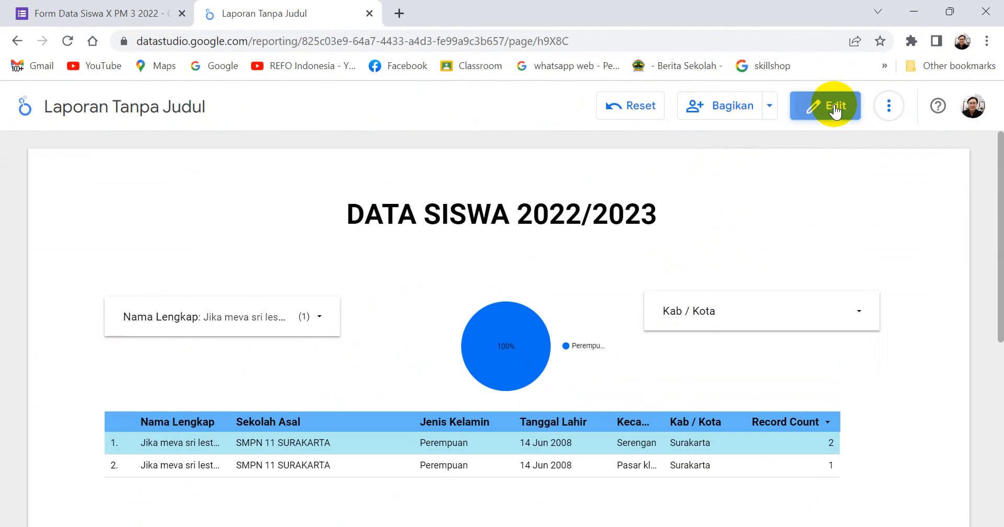
pyautogui.click(831, 114)
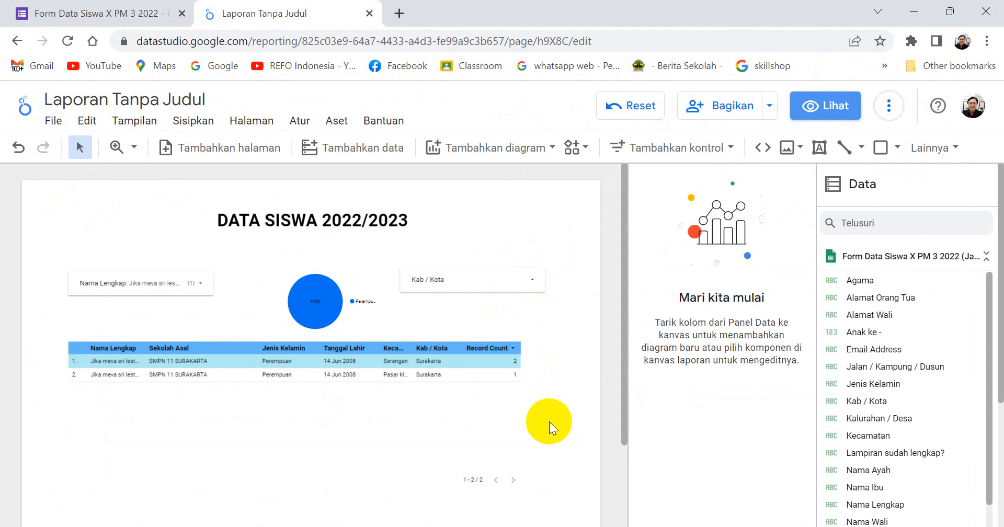
# Look through the fields of the Form Data Siswa X PM 3 2022 data source that are available for the report.
pyautogui.click(570, 394)
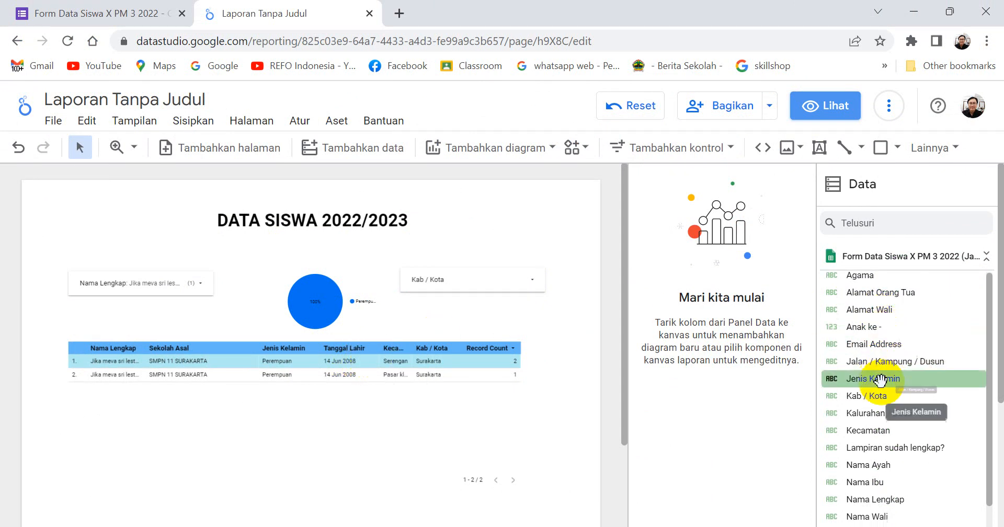
pyautogui.scroll(-3, 881, 381)
pyautogui.scroll(-4, 881, 382)
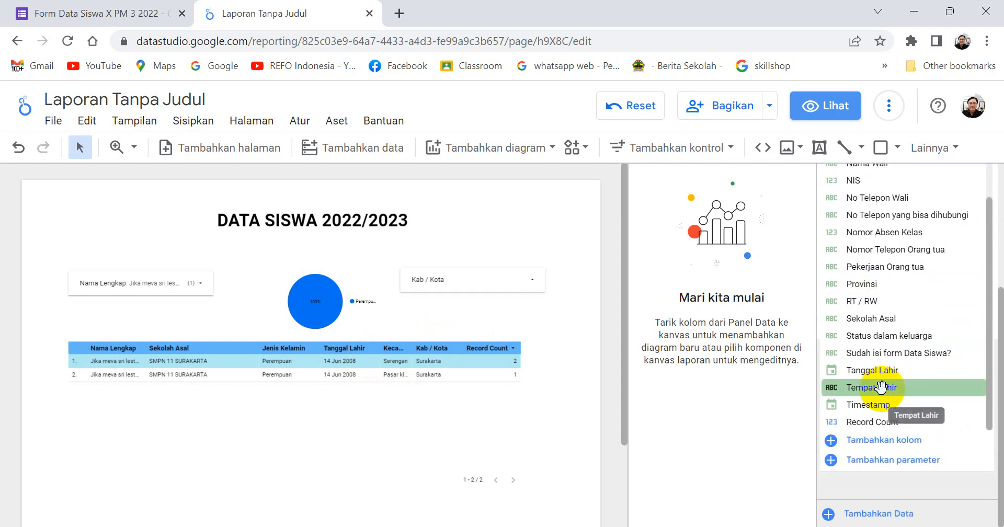
pyautogui.scroll(3, 881, 386)
pyautogui.scroll(4, 881, 386)
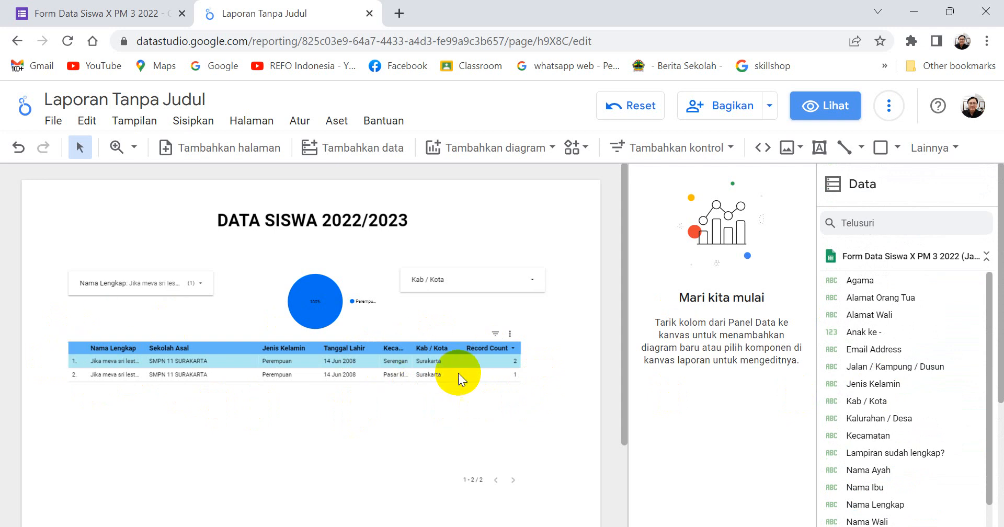
pyautogui.scroll(-3, 837, 345)
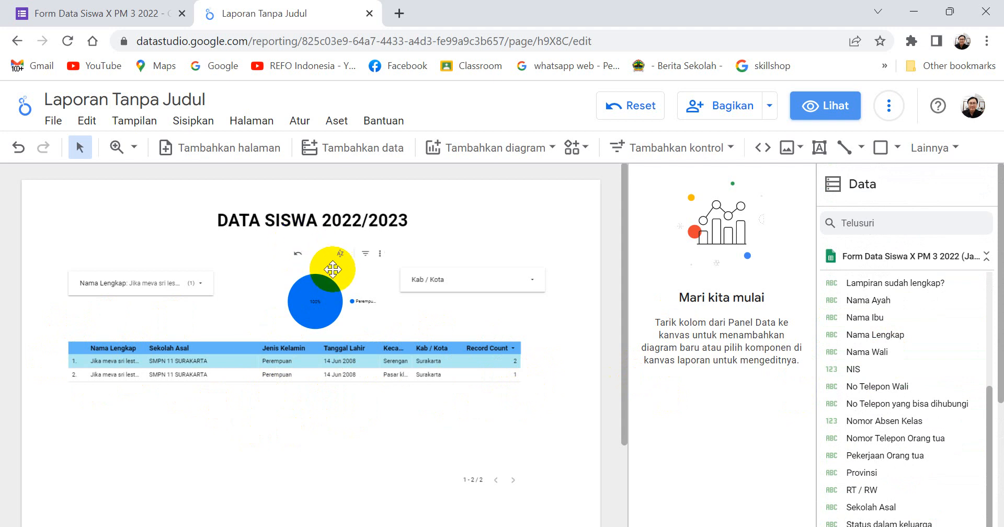
pyautogui.moveTo(322, 296)
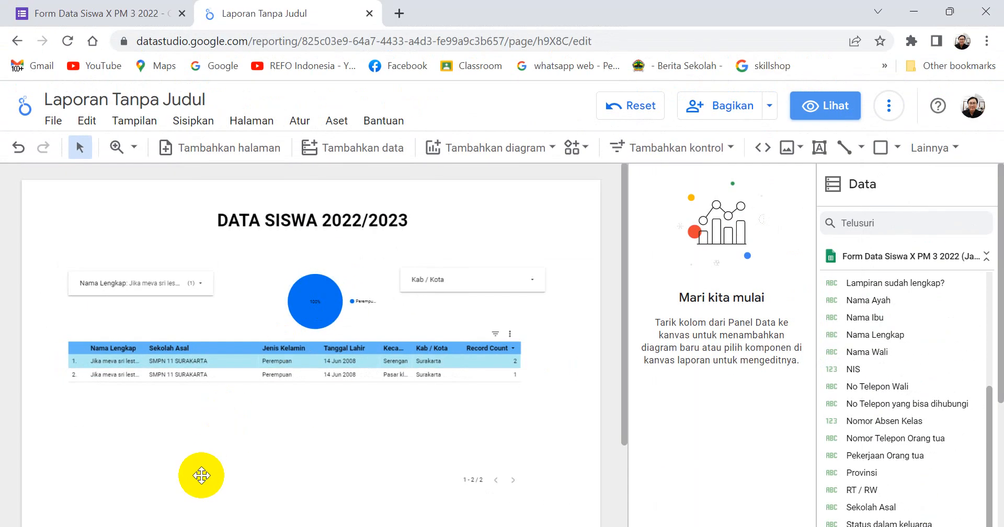